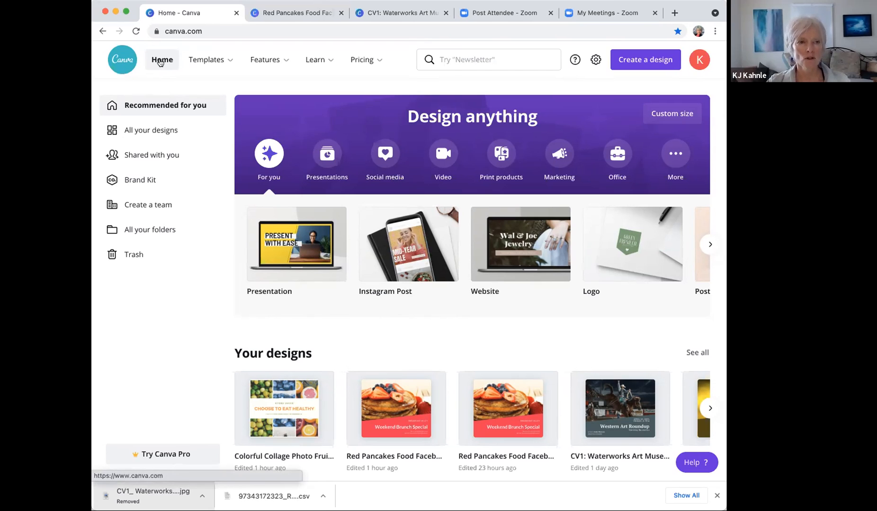
Step: Widen the browser window and open the list of Canva template categories
mouse_move(206, 59)
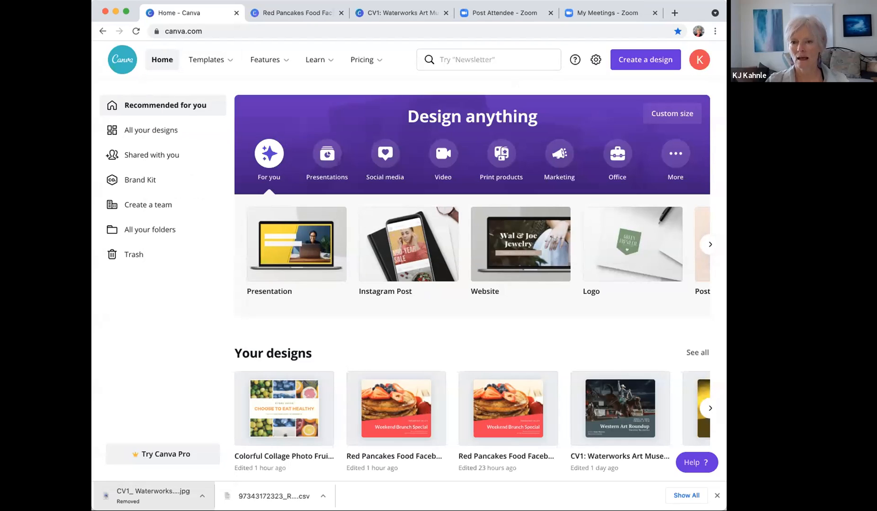
left_click_drag(92, 71, 10, 71)
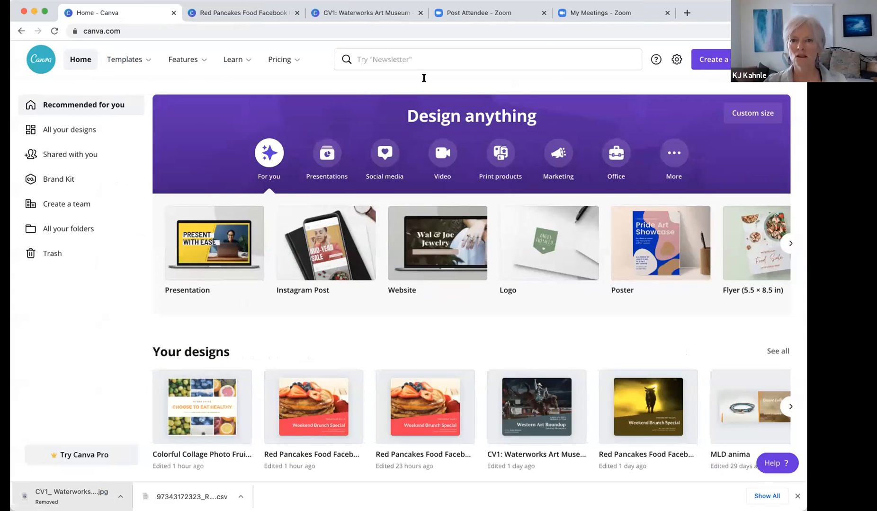
left_click_drag(808, 56, 813, 57)
left_click(119, 58)
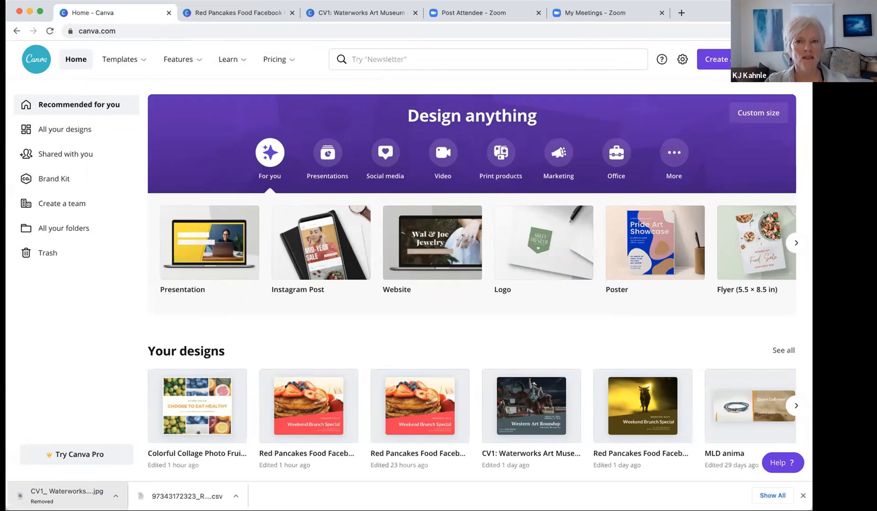
Step: Narrow the browser window until Canva's top navigation collapses into a compact bar
left_click_drag(812, 284, 679, 284)
left_click_drag(678, 80, 667, 80)
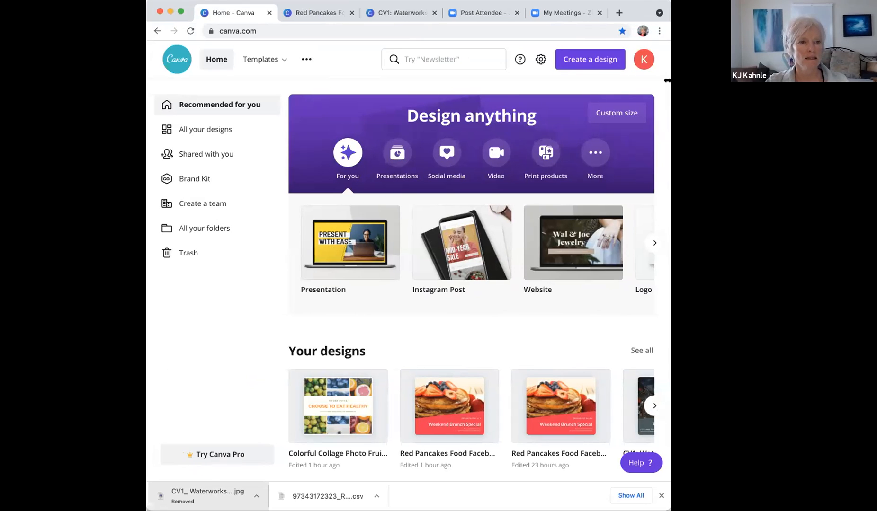
mouse_move(612, 81)
left_mouse_down()
mouse_move(637, 81)
mouse_move(621, 81)
left_mouse_up()
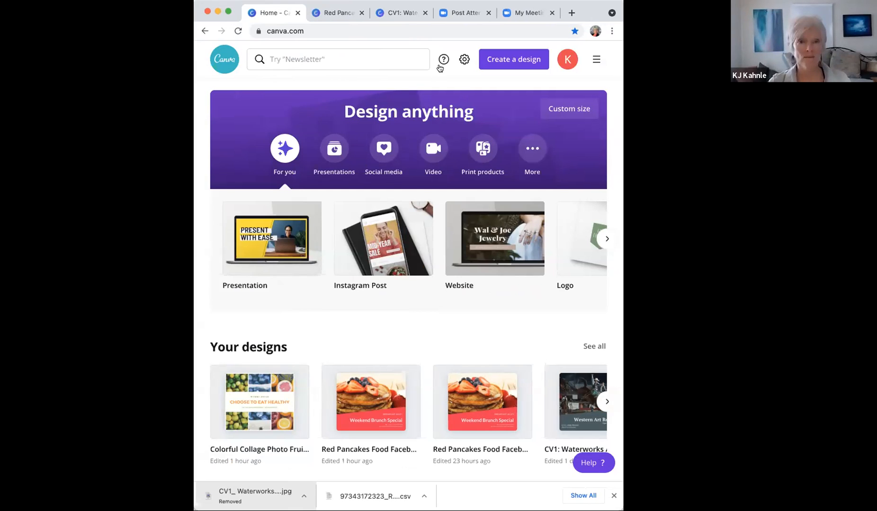
left_click(595, 61)
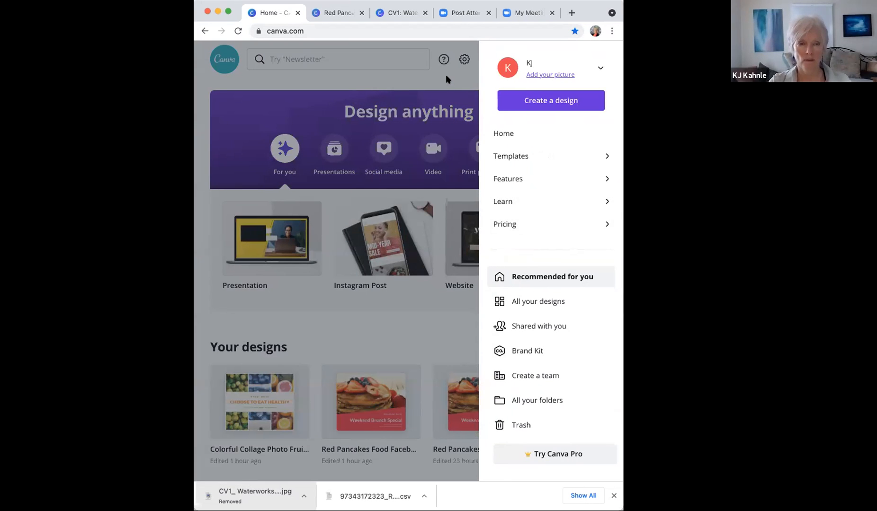
left_click(445, 75)
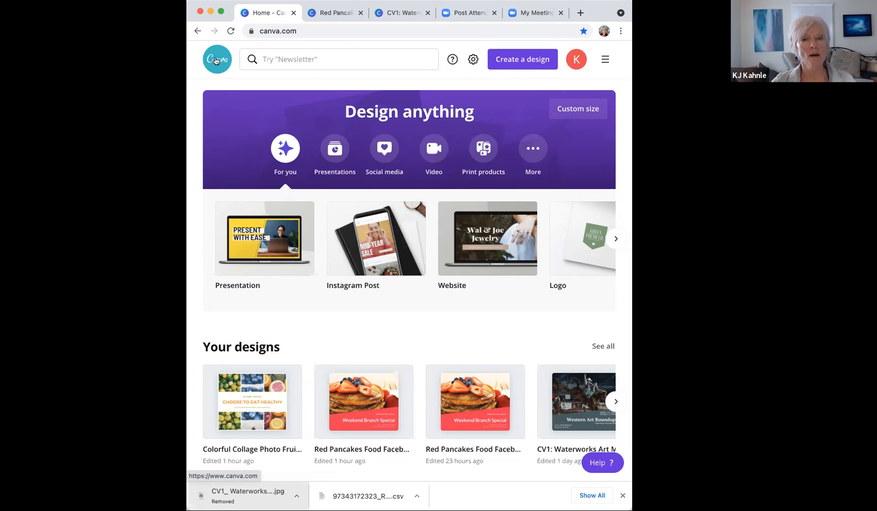
left_click(527, 65)
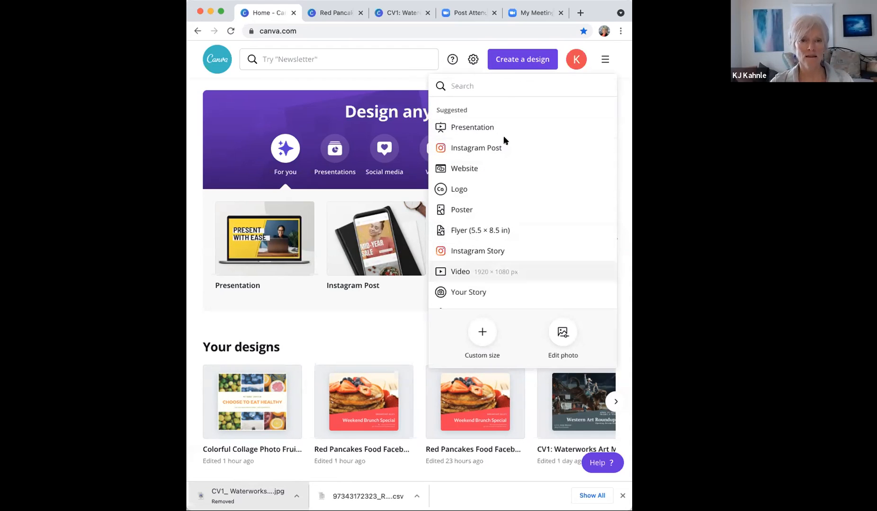
left_click(605, 59)
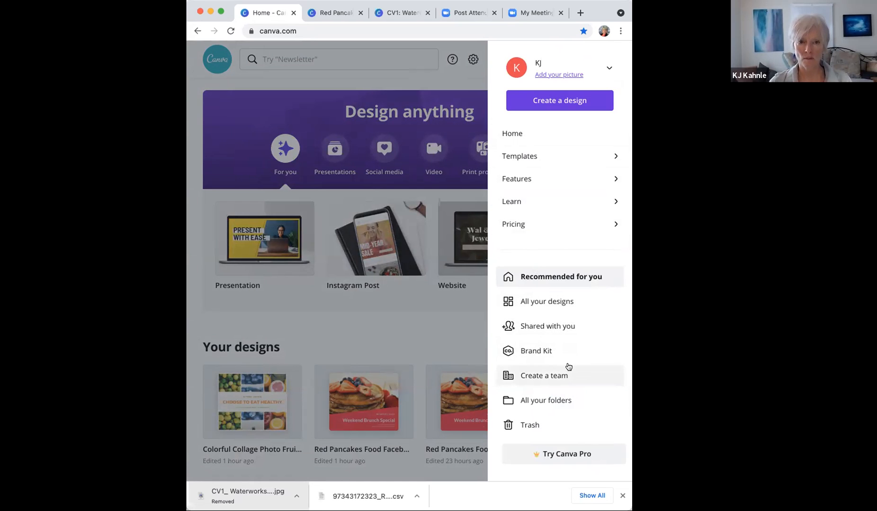
left_click(469, 74)
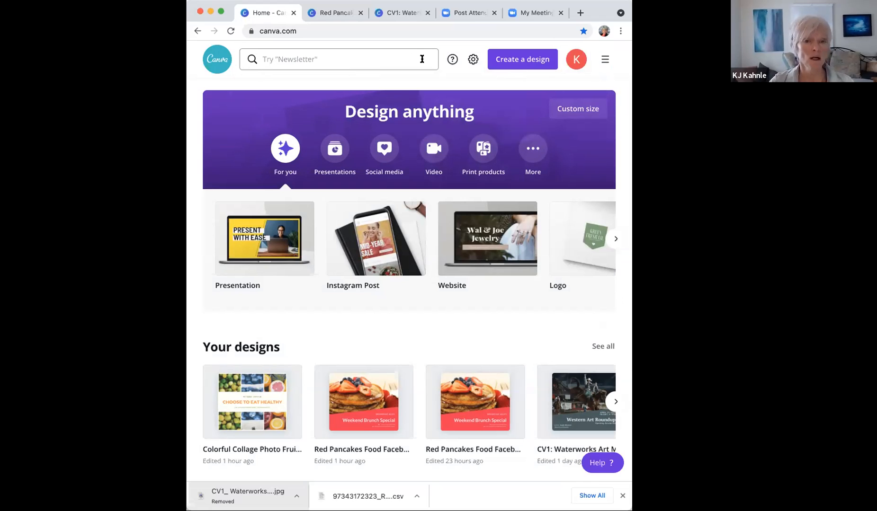
left_click(517, 61)
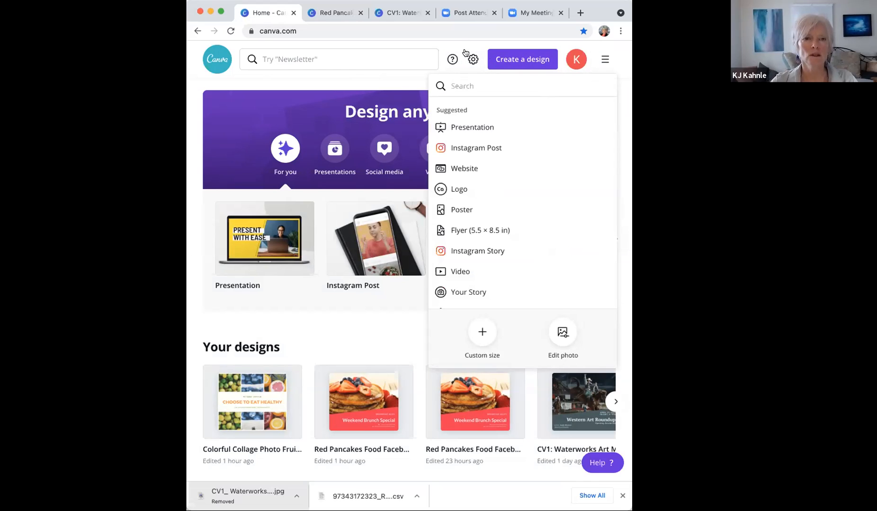
left_click(273, 60)
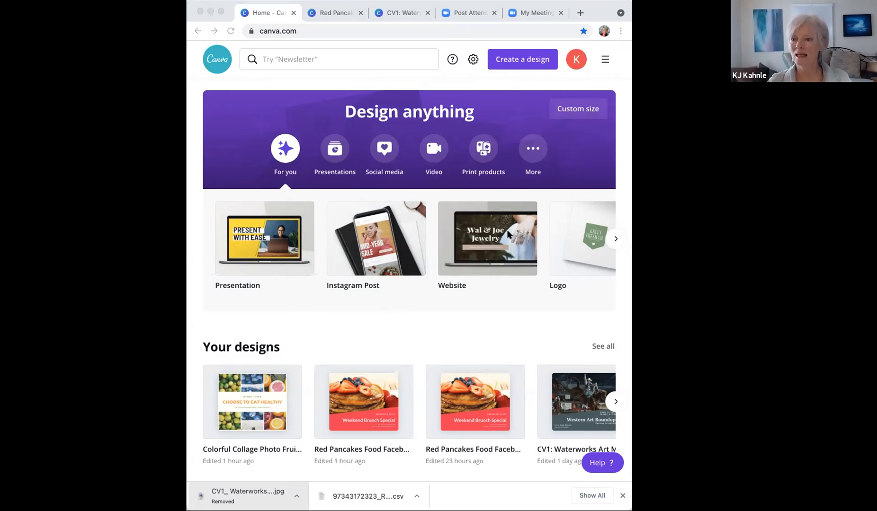
Step: Search the Canva home page for 'red pancakes food' templates
left_click(292, 58)
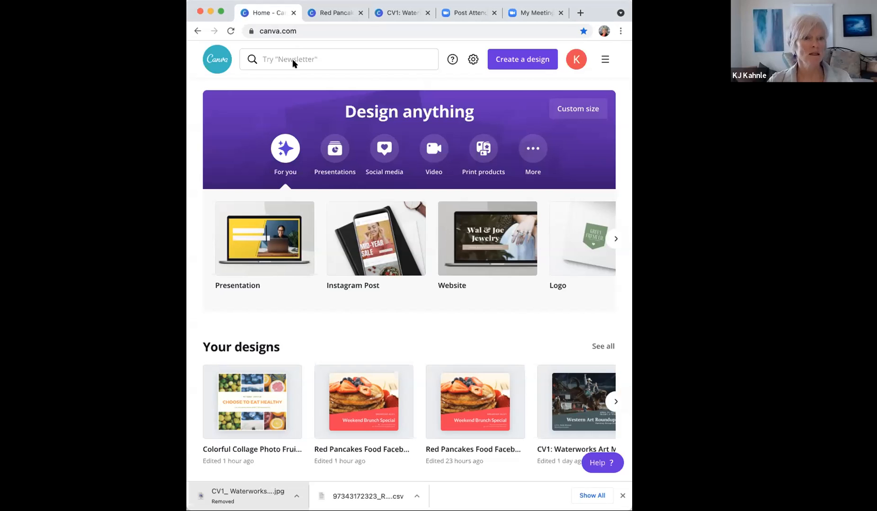
left_click(336, 60)
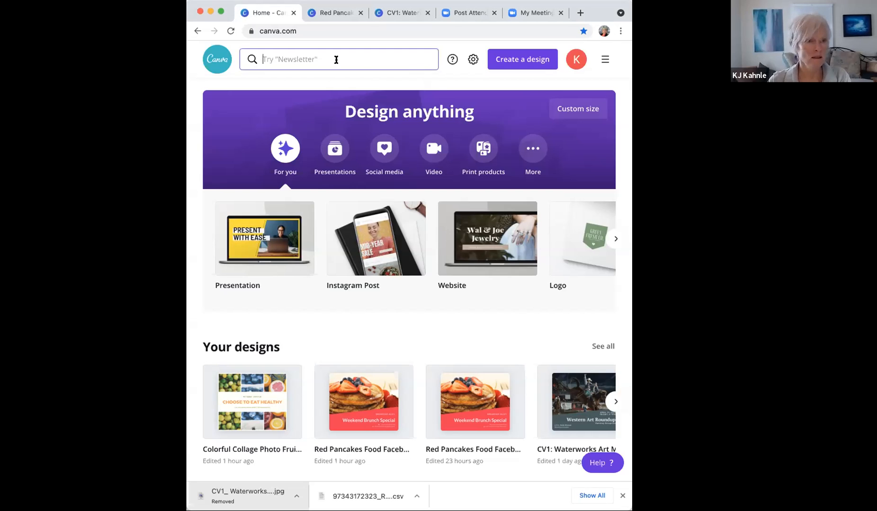
type("red")
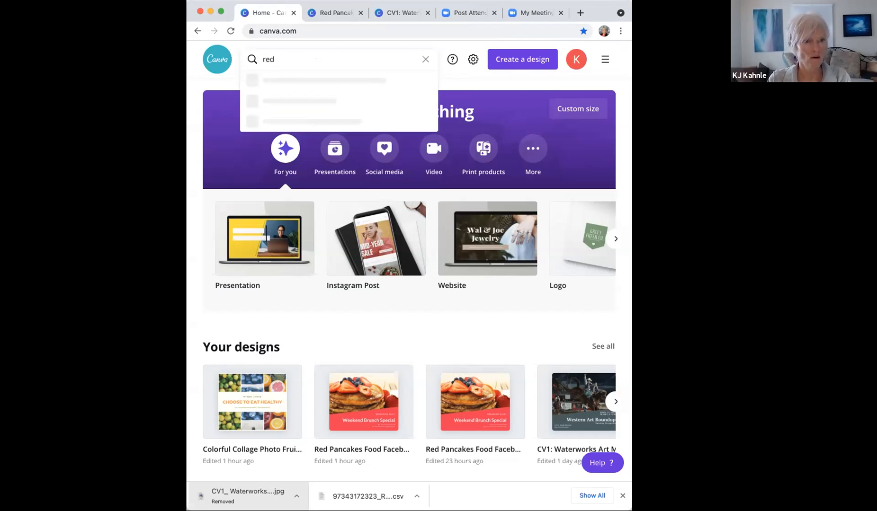
type(" pancakes ")
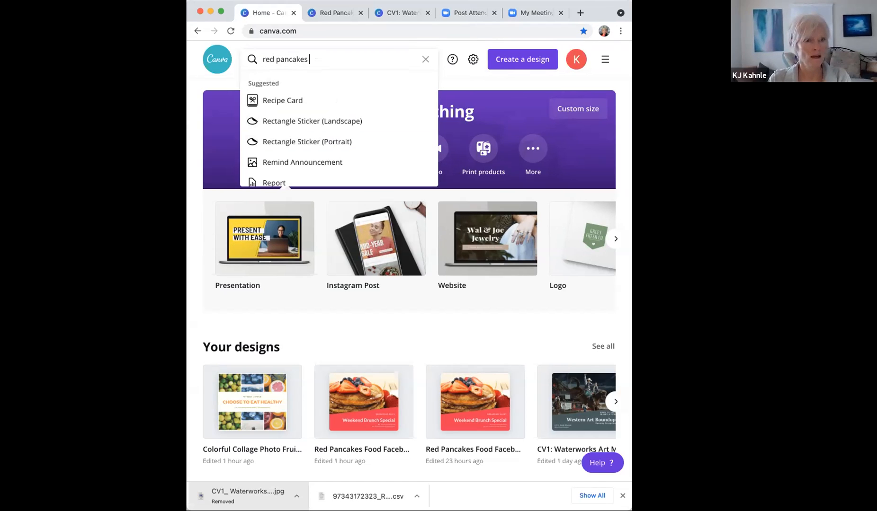
type("food")
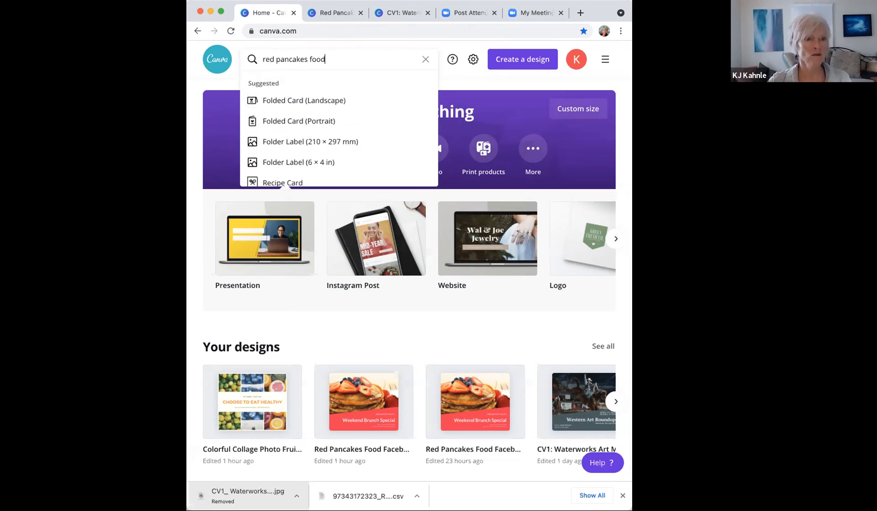
key("Return")
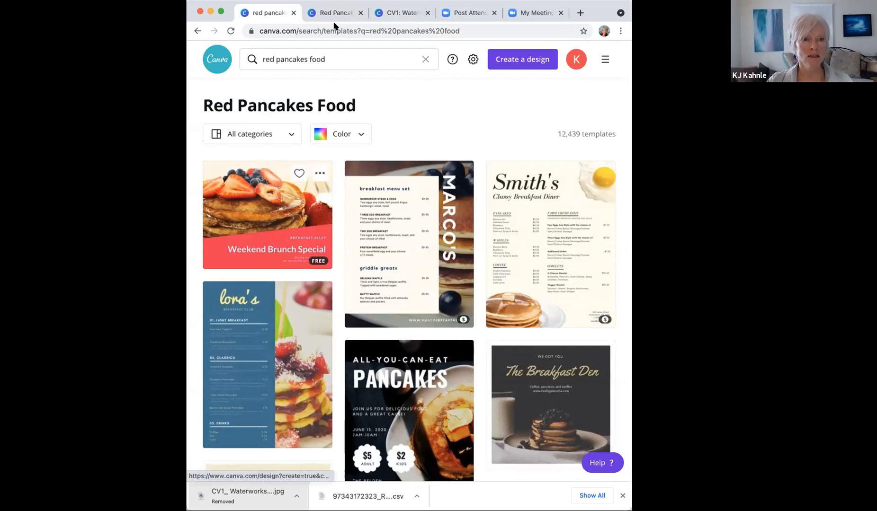
Step: Open the Weekend Brunch Special template for editing and browse the Photos and Elements libraries
left_click(268, 212)
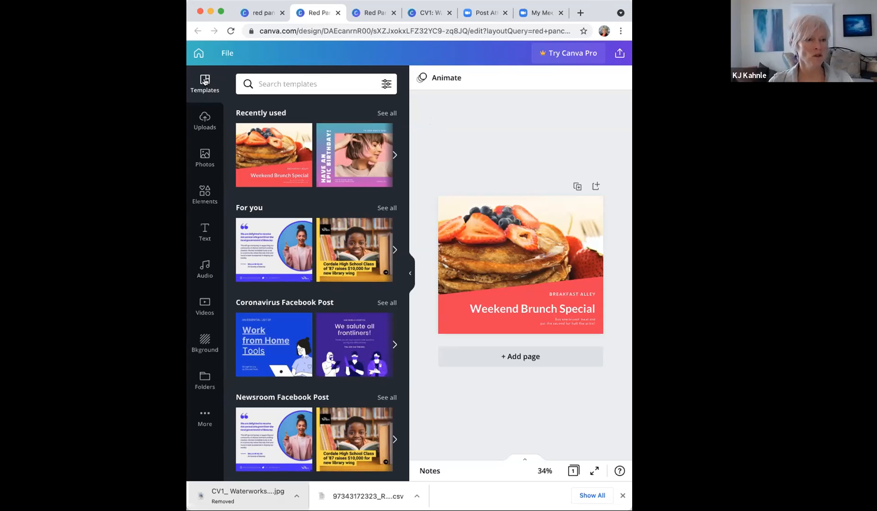
left_click(201, 159)
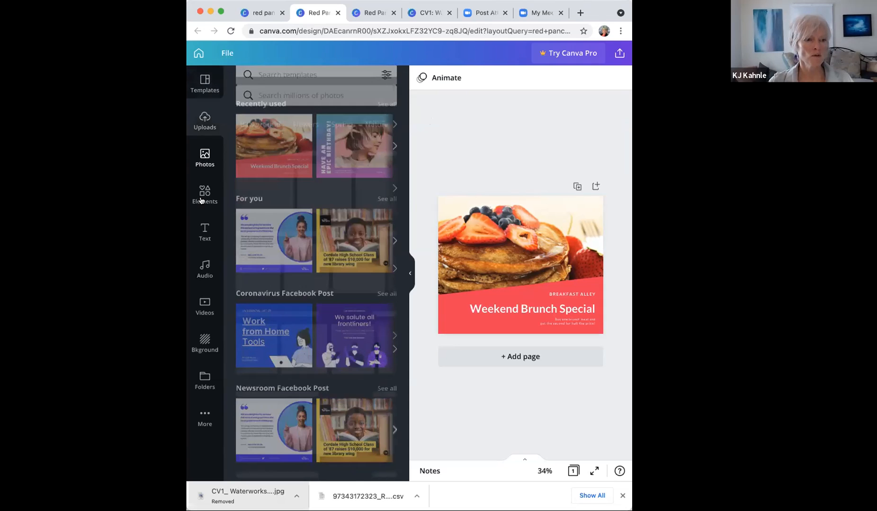
left_click(202, 198)
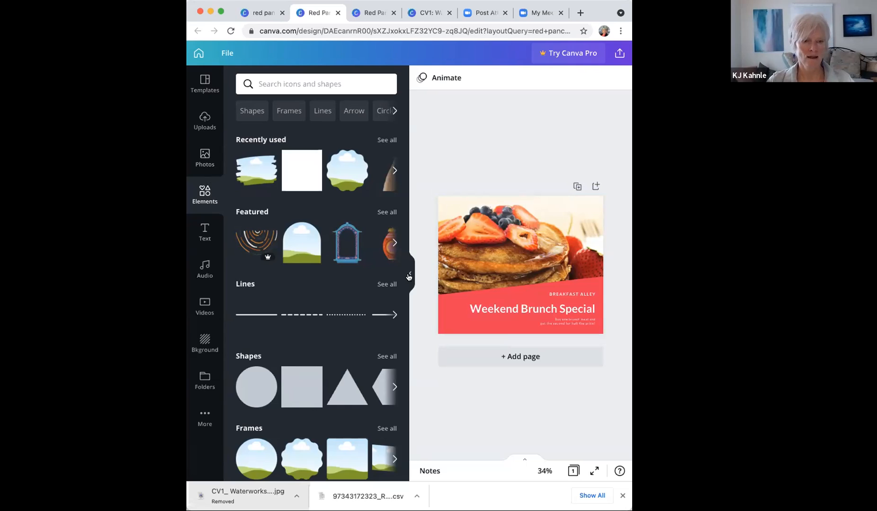
Step: Hide the side panel and delete the pancake photo from the design
key("super+slash")
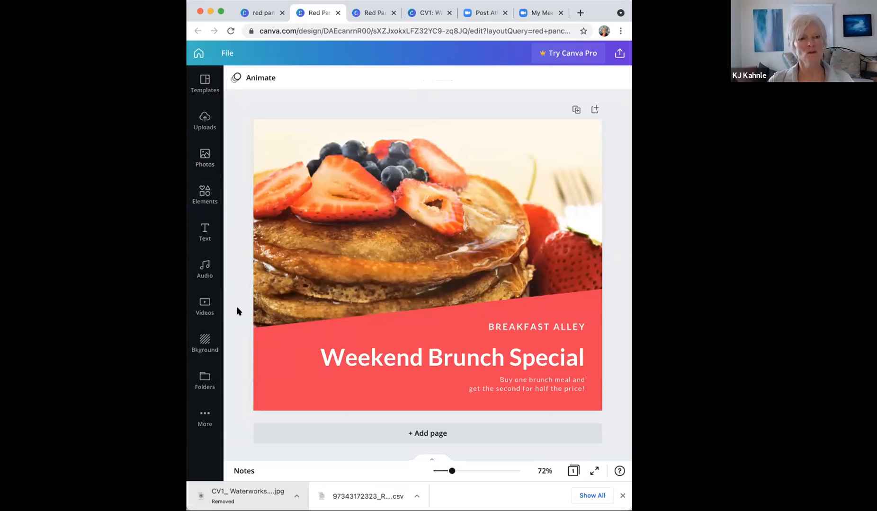
left_click(402, 236)
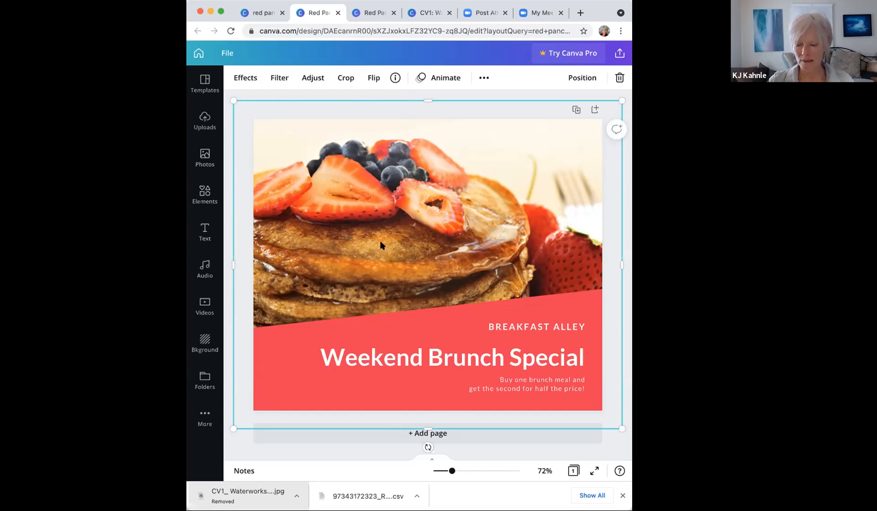
key("Delete")
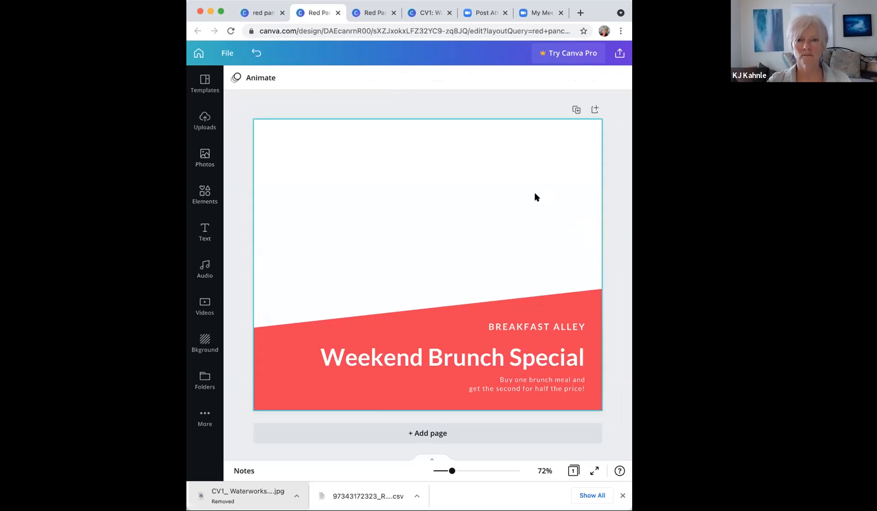
Step: Upload a photo file from the computer through the Uploads panel
left_click(203, 121)
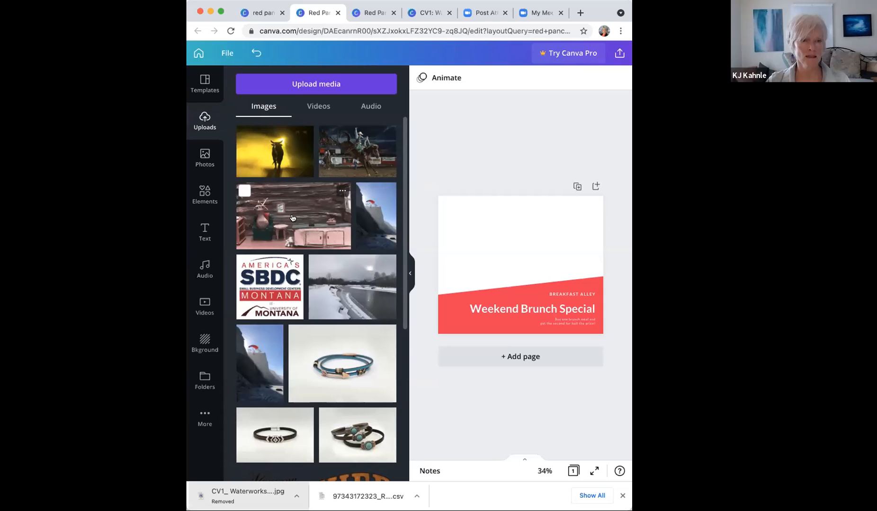
left_click(298, 84)
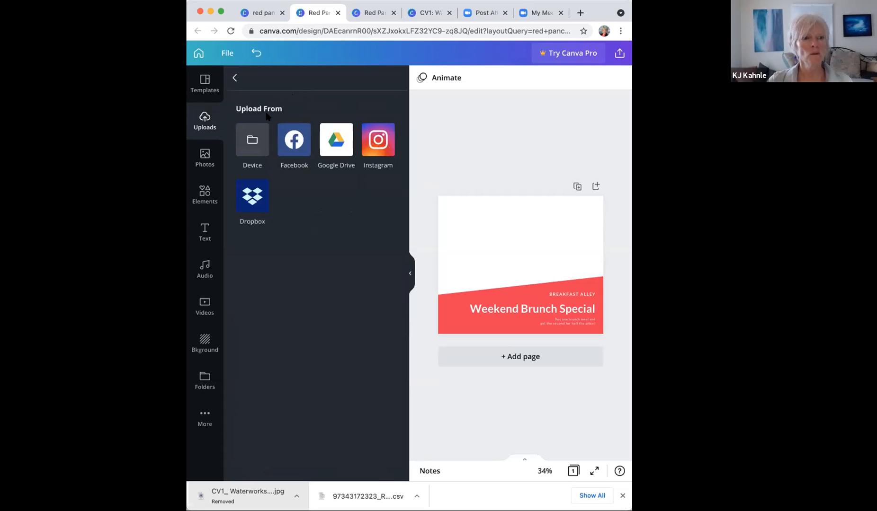
left_click(252, 141)
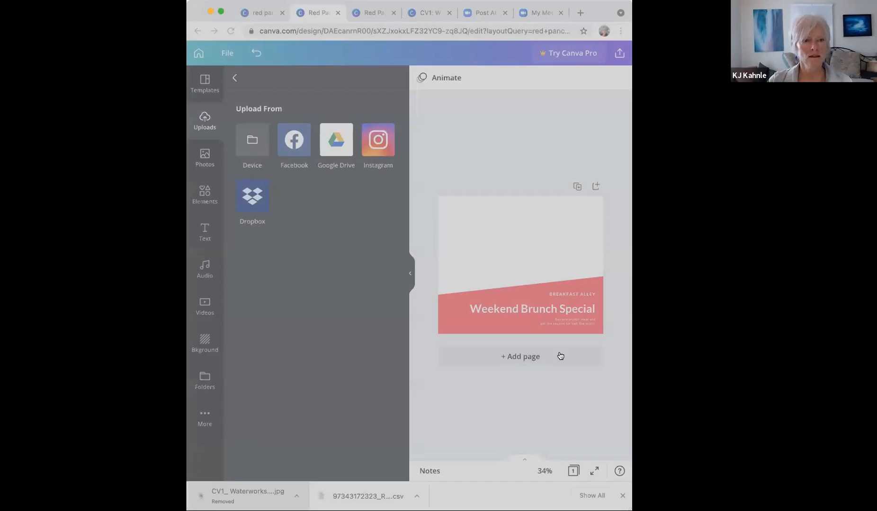
double_click(493, 138)
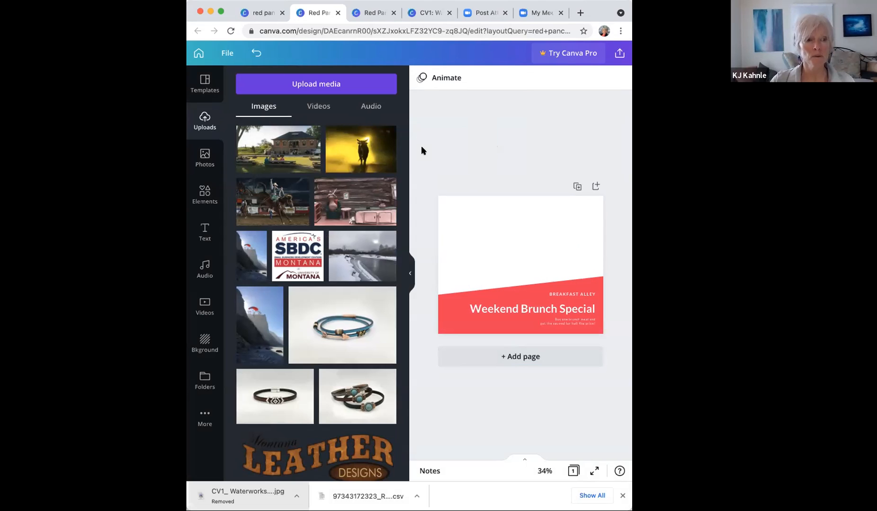
Step: Search the stock photo library for 'mountains'
left_click(202, 160)
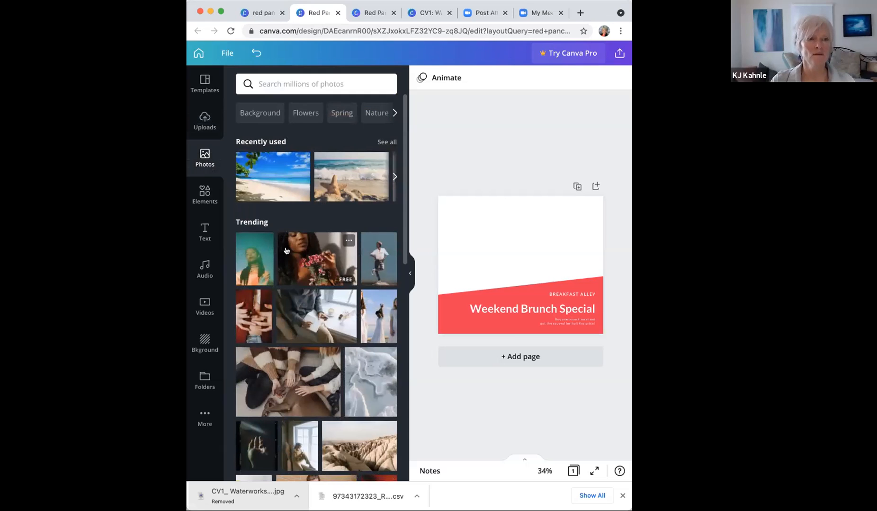
left_click(273, 83)
type("mountains")
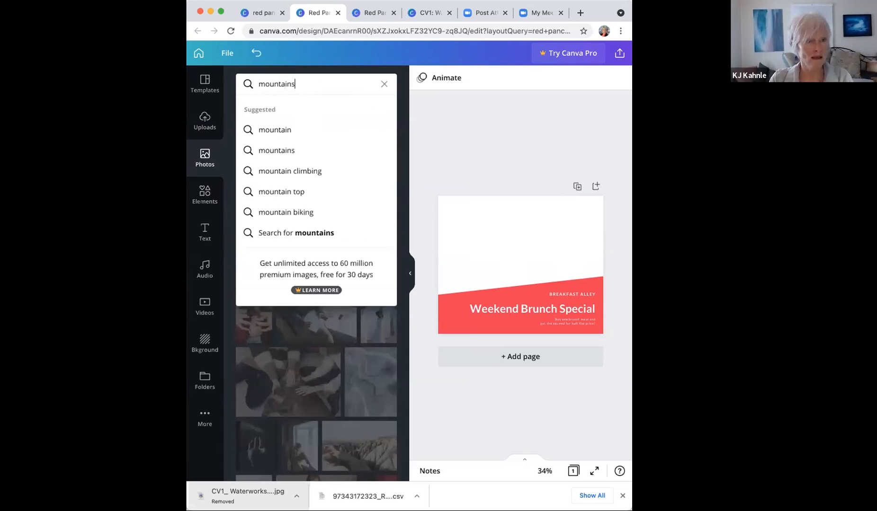
key("Return")
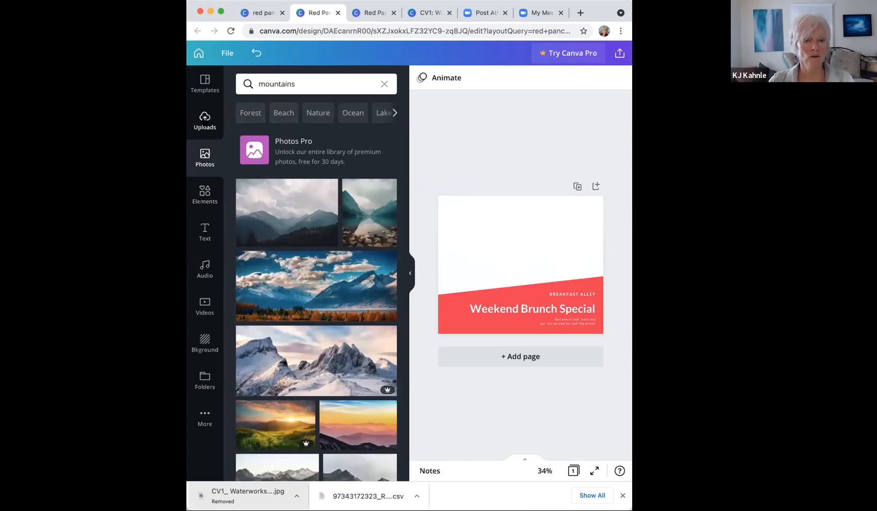
Step: Place the uploaded rodeo photo as the page background and hide the side panel
left_click(205, 119)
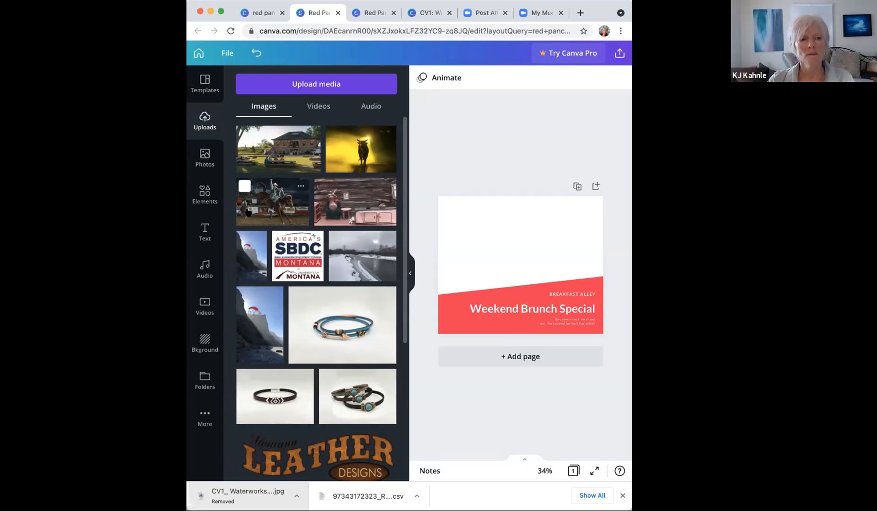
left_click_drag(248, 214, 448, 247)
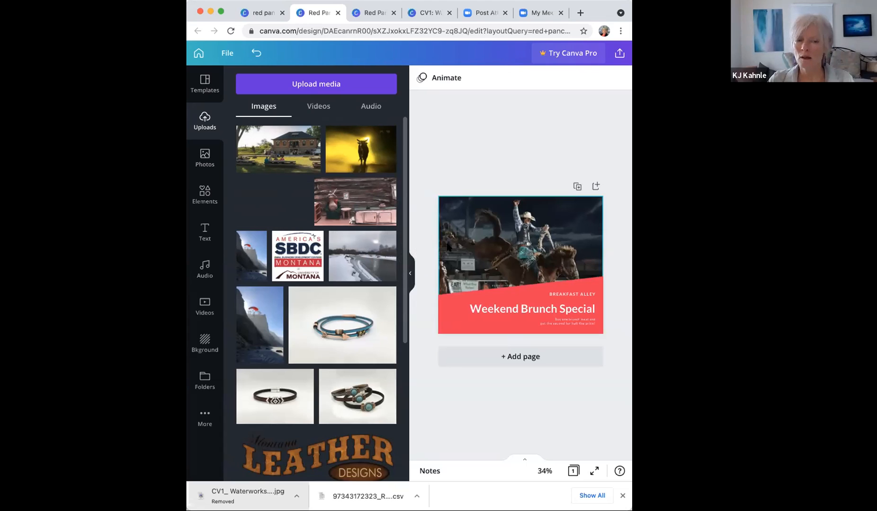
mouse_move(446, 248)
left_mouse_down()
mouse_move(428, 244)
mouse_move(472, 245)
mouse_move(424, 235)
mouse_move(443, 238)
left_mouse_up()
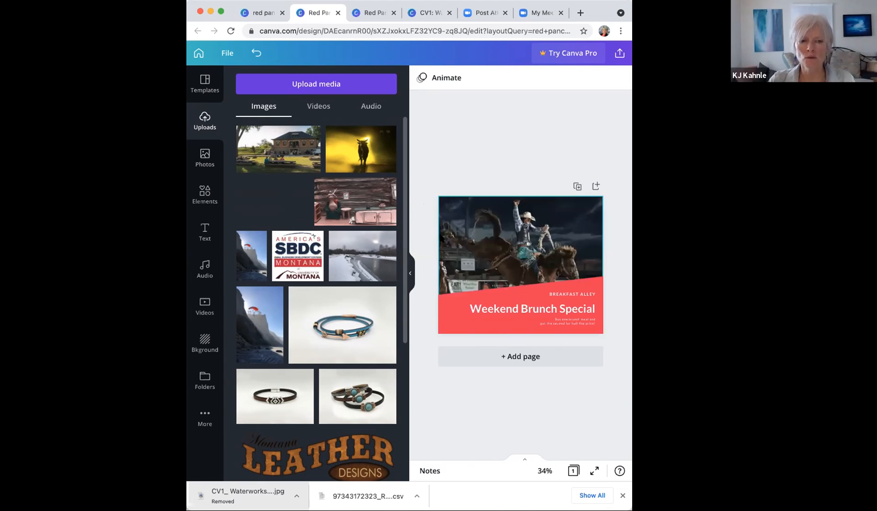
mouse_move(439, 238)
left_mouse_down()
mouse_move(426, 236)
mouse_move(452, 239)
left_mouse_up()
mouse_move(453, 239)
left_mouse_down()
mouse_move(414, 234)
mouse_move(454, 237)
mouse_move(446, 237)
left_mouse_up()
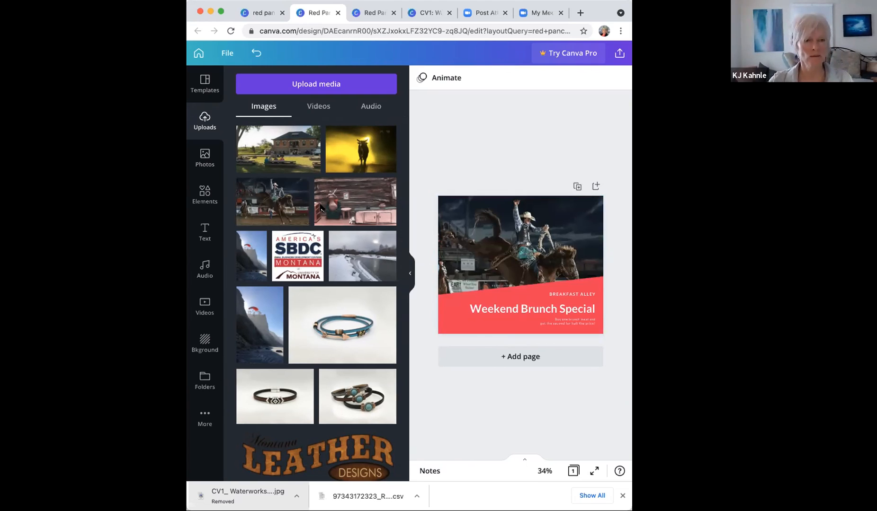
left_click(410, 273)
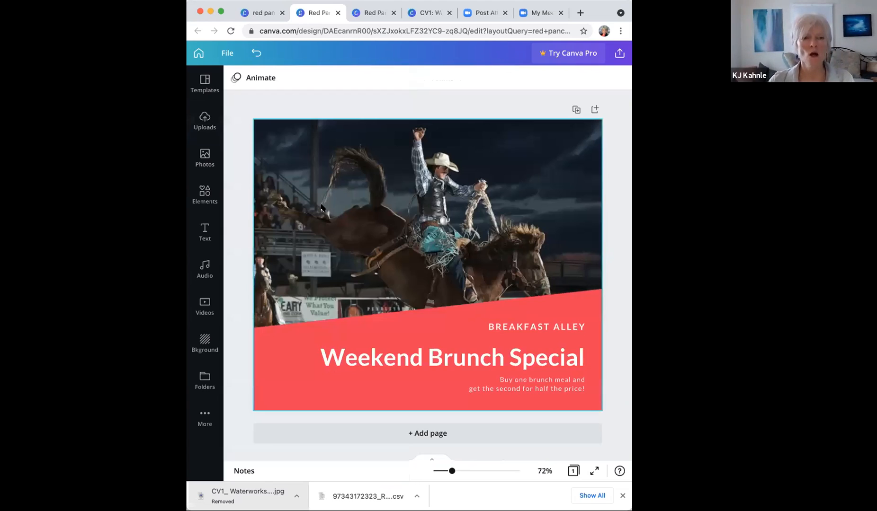
Step: Crop the rodeo background photo, undo a shift, and enlarge it slightly within the frame
double_click(401, 198)
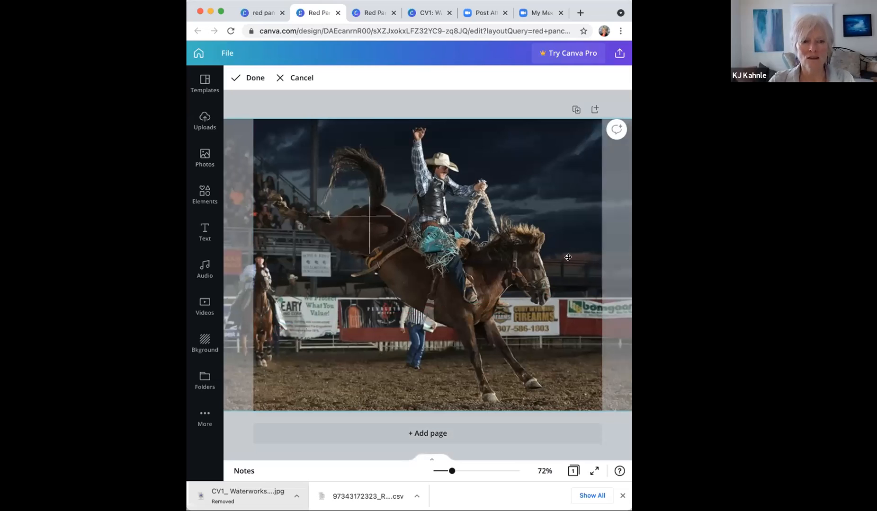
left_click_drag(547, 268, 499, 252)
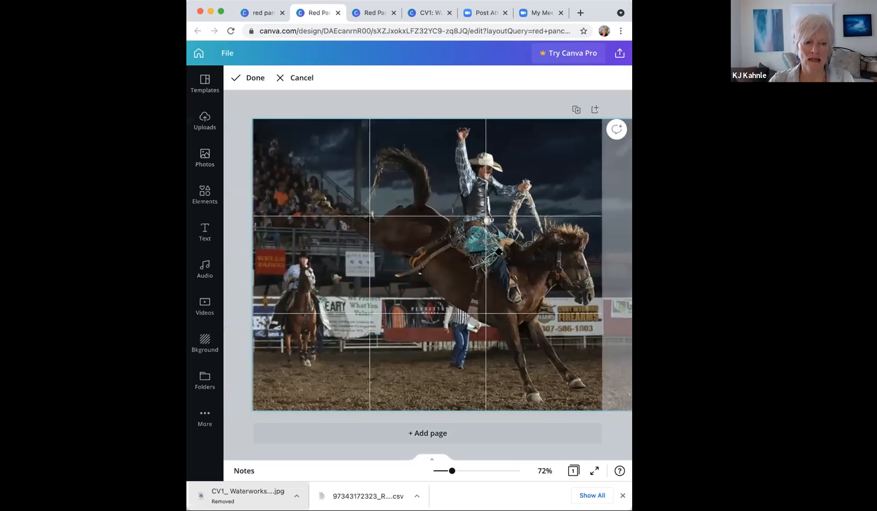
key("super+z")
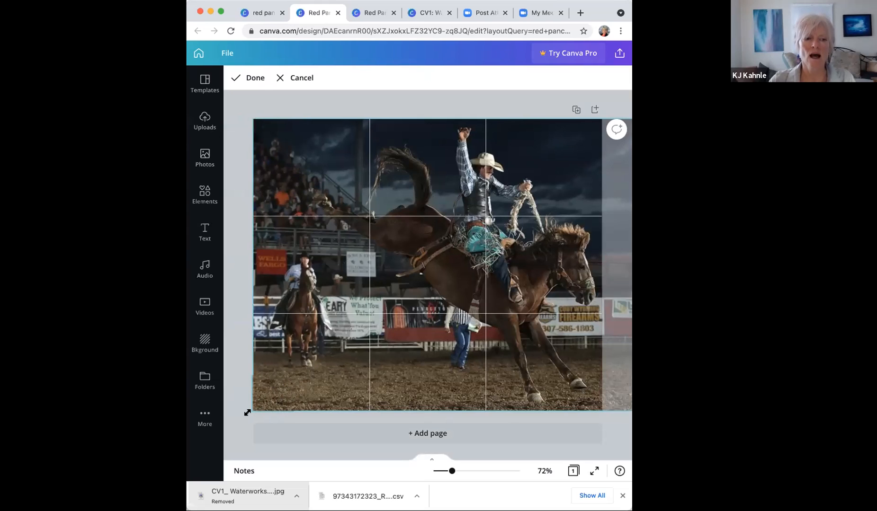
left_click_drag(248, 412, 247, 415)
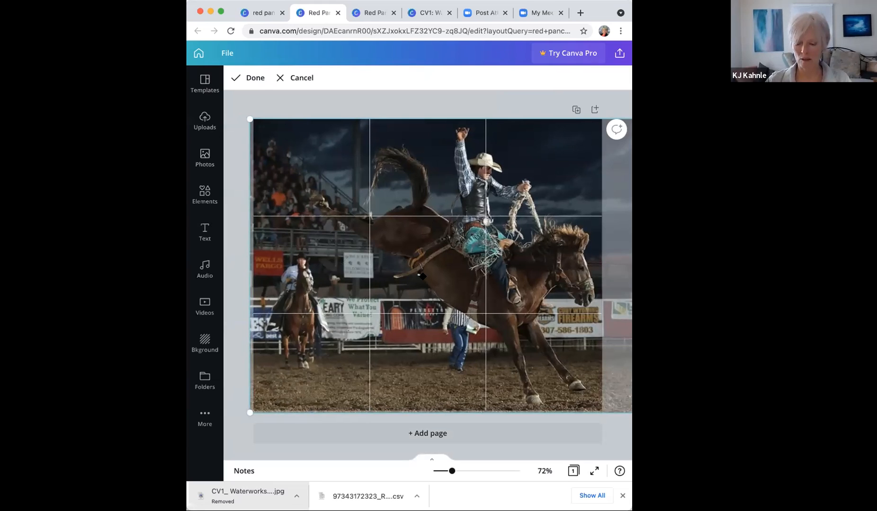
Step: Delete the rodeo background and re-add the photo as a separate image above the red band
key("Delete")
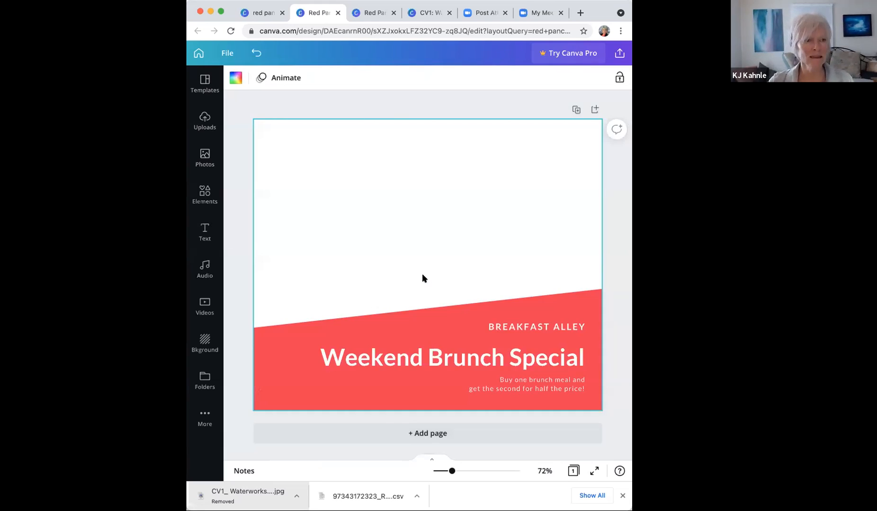
left_click(215, 127)
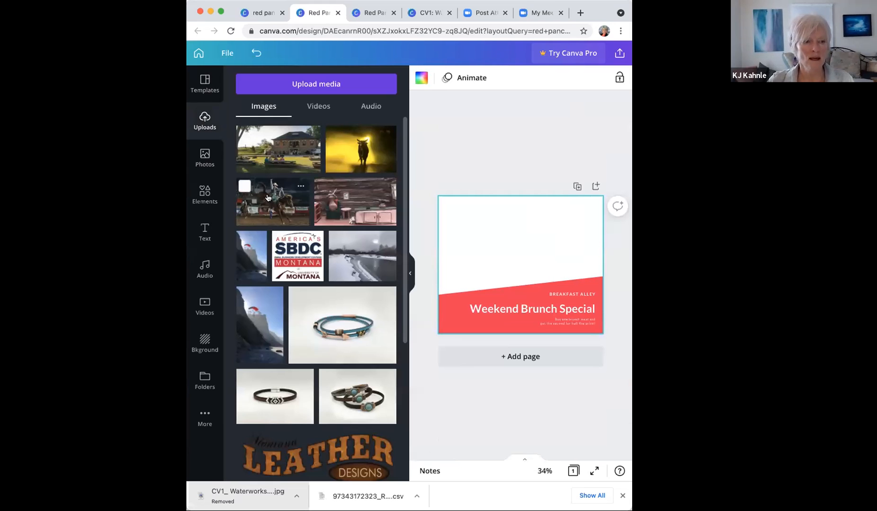
left_click_drag(267, 198, 500, 251)
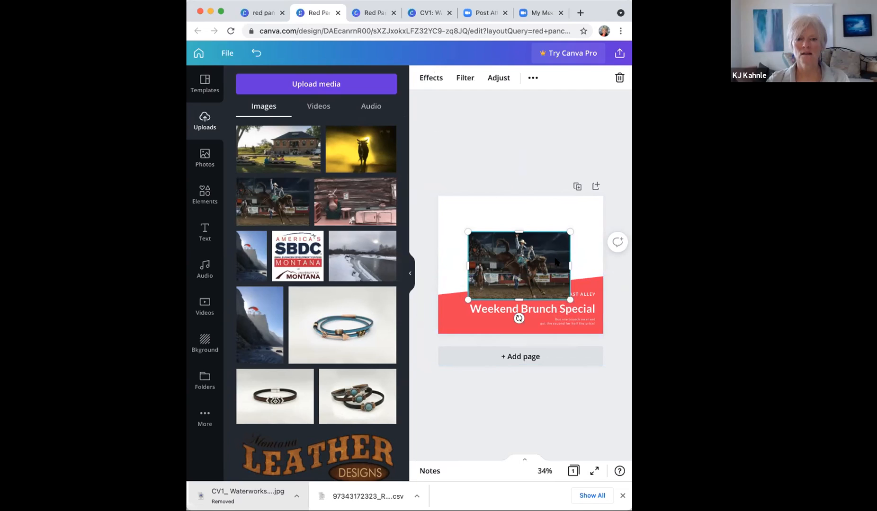
left_click_drag(554, 260, 549, 238)
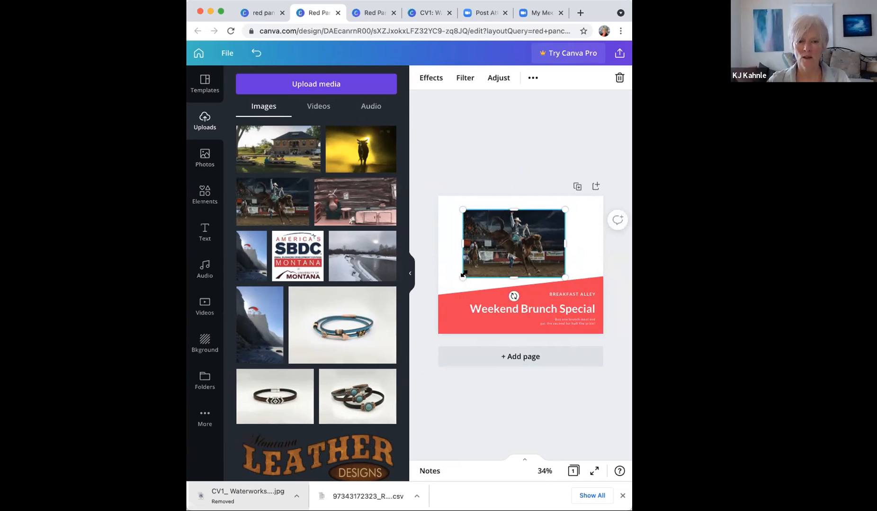
left_click(409, 276)
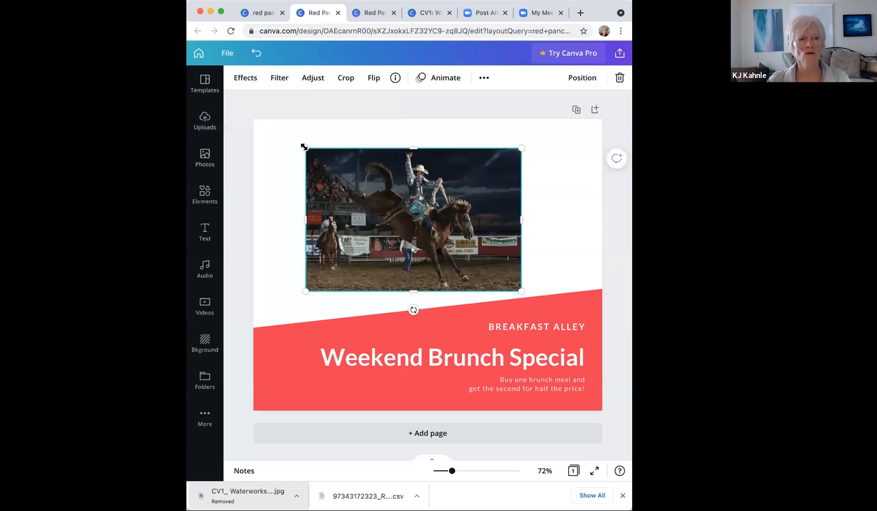
Step: Enlarge the rodeo photo by its corners to full page width, snapping its left edge
left_click_drag(305, 147, 256, 123)
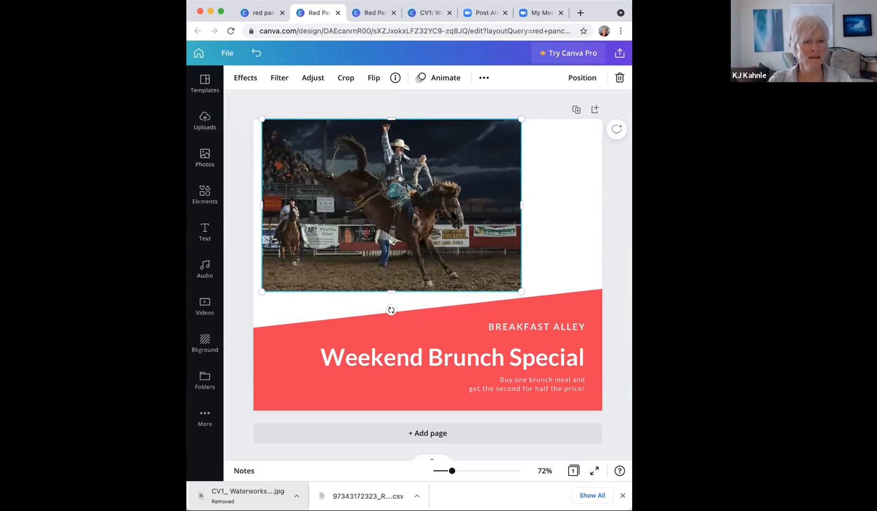
left_click_drag(475, 216, 471, 217)
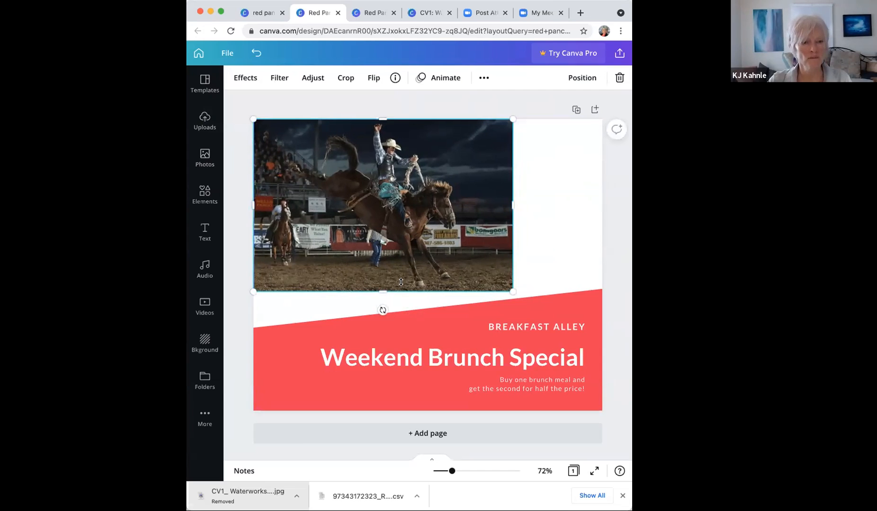
left_click_drag(512, 292, 606, 345)
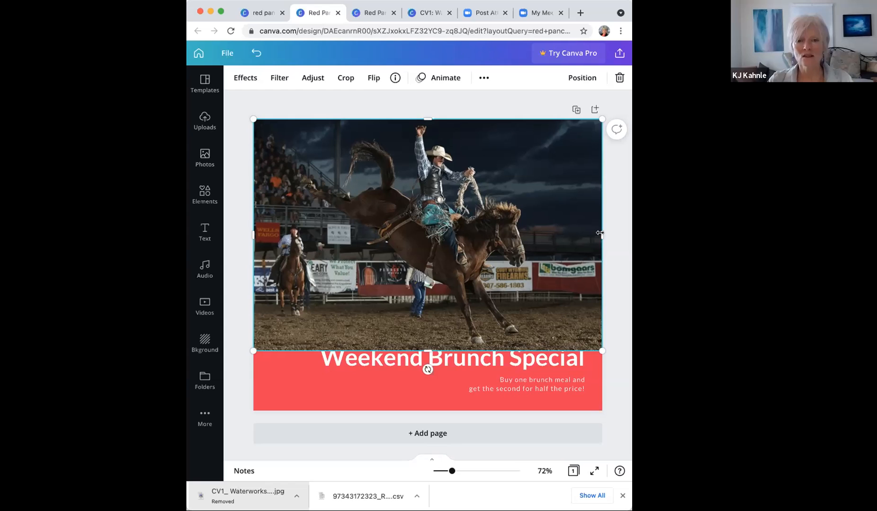
left_click_drag(600, 233, 555, 233)
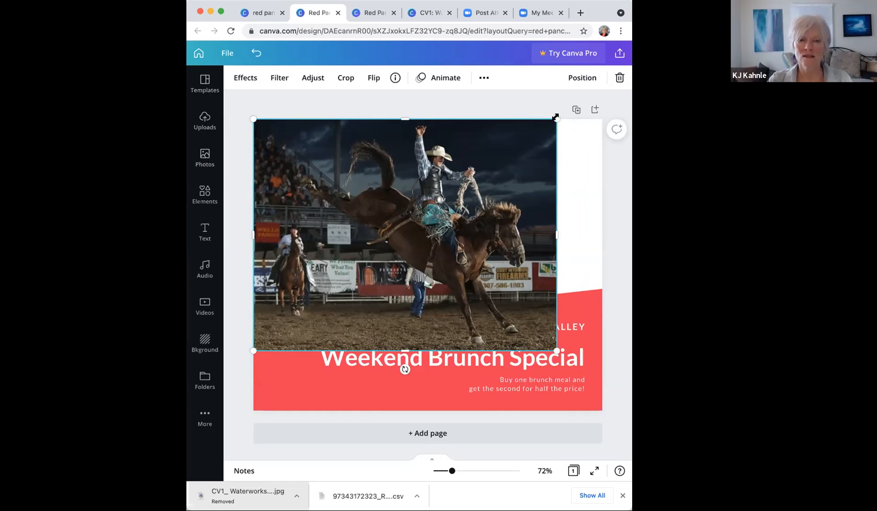
mouse_move(555, 117)
left_mouse_down()
mouse_move(622, 97)
mouse_move(558, 121)
left_mouse_up()
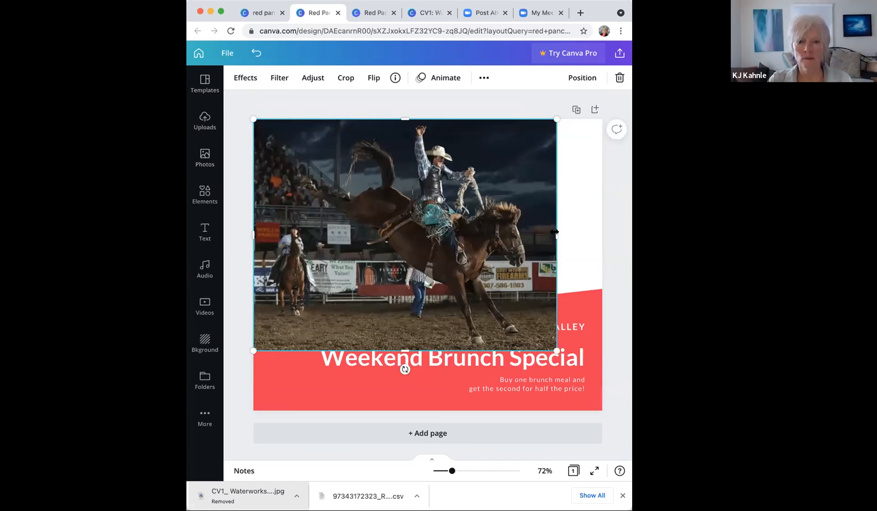
left_click_drag(601, 237, 601, 237)
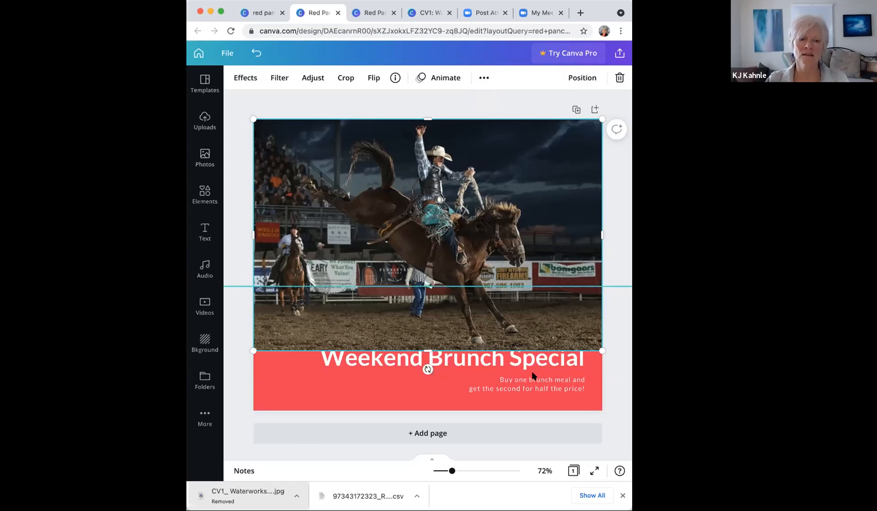
Step: Send the rodeo photo behind the red slanted band
left_click(578, 78)
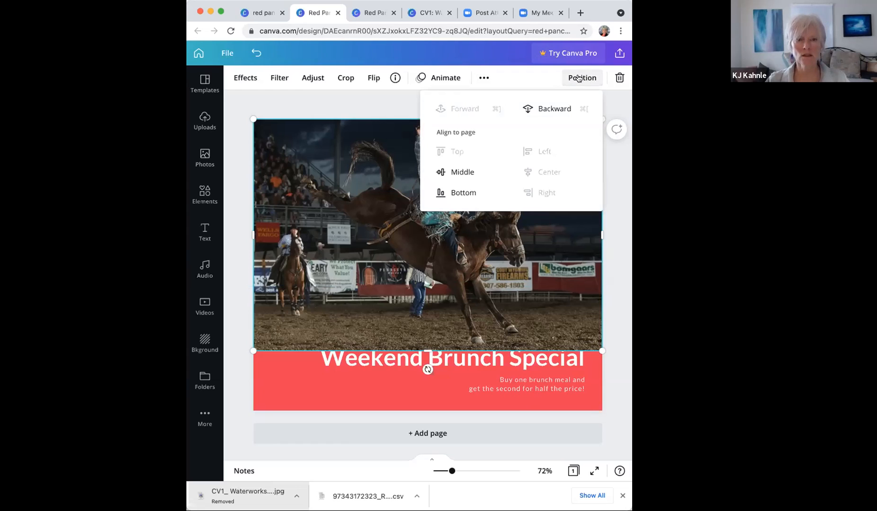
left_click(553, 110)
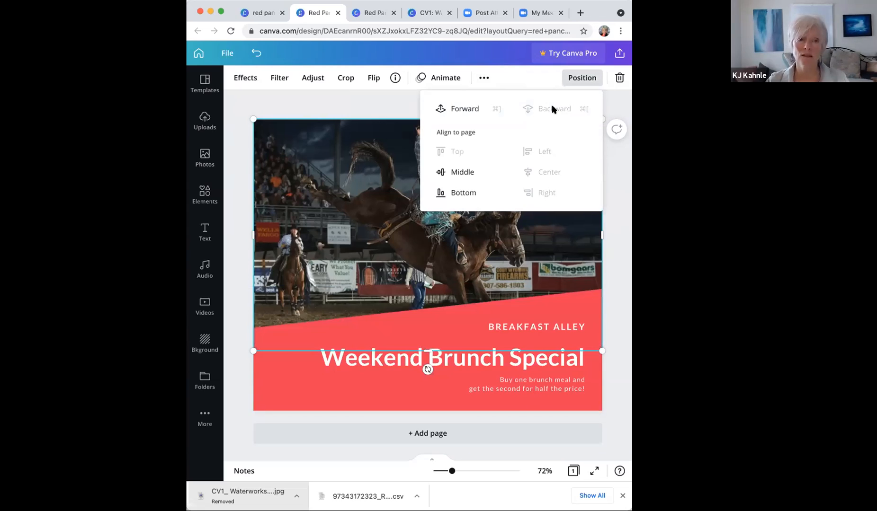
left_click(401, 103)
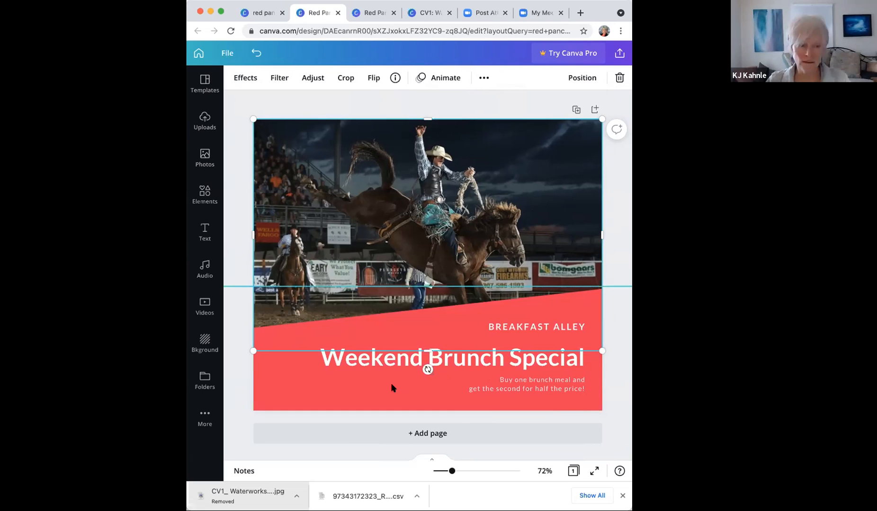
Step: Shrink the photo slightly, then select the red banner together with its text
mouse_move(599, 326)
left_mouse_down()
mouse_move(586, 314)
mouse_move(614, 335)
left_mouse_up()
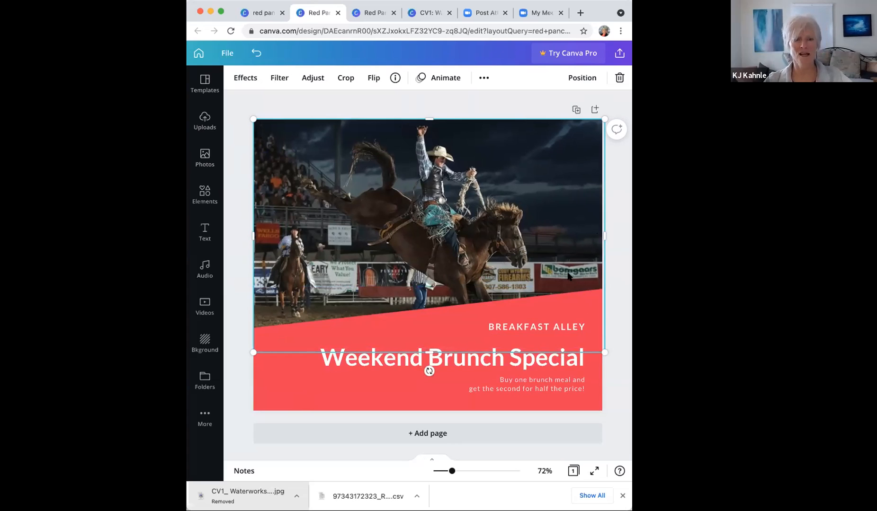
left_click(611, 383)
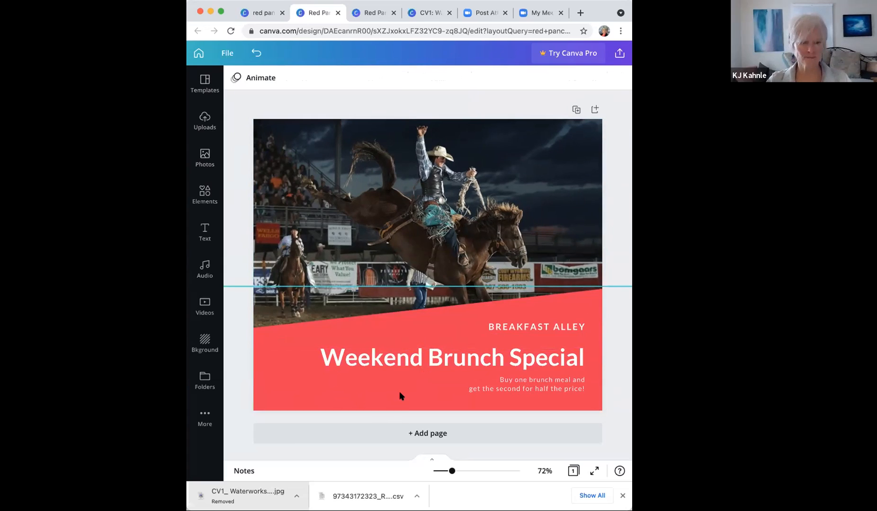
left_click(377, 336)
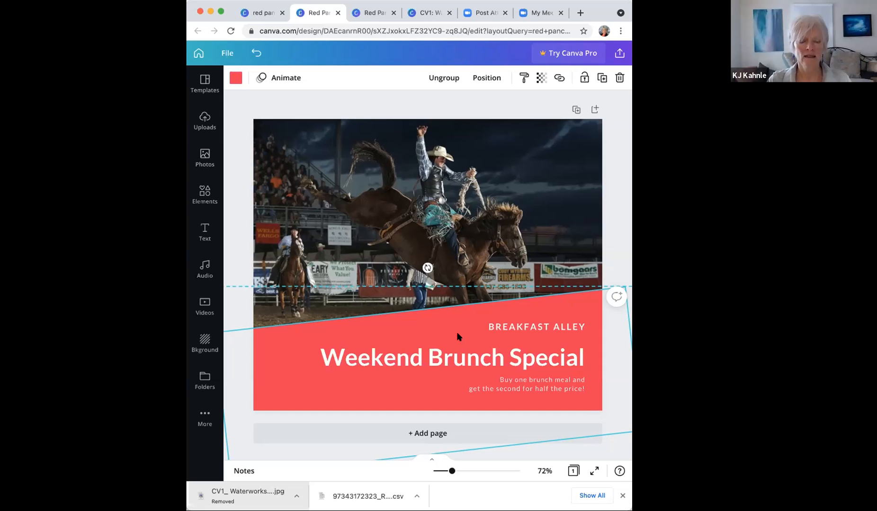
left_click_drag(457, 334, 435, 288)
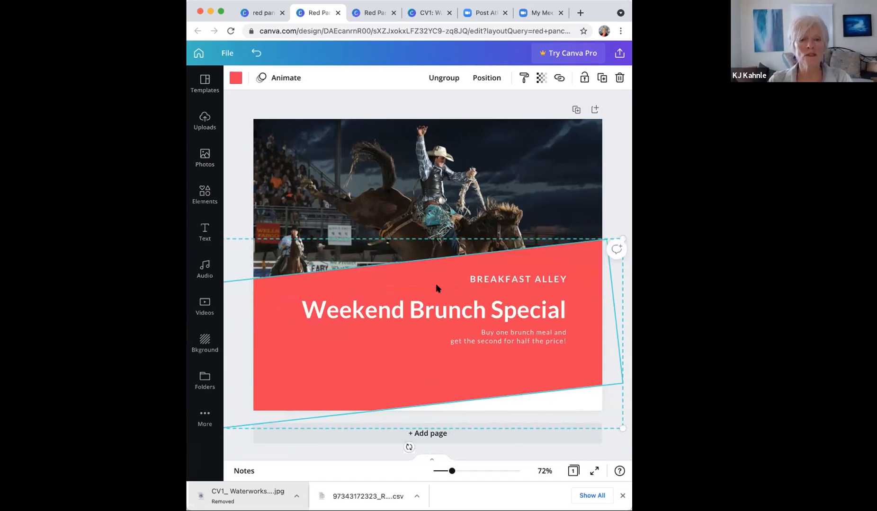
key("super+z")
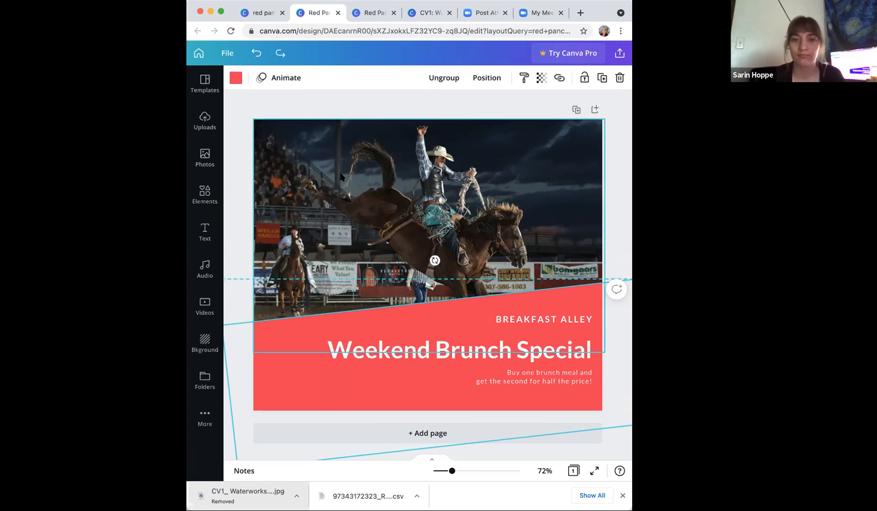
left_click(546, 199)
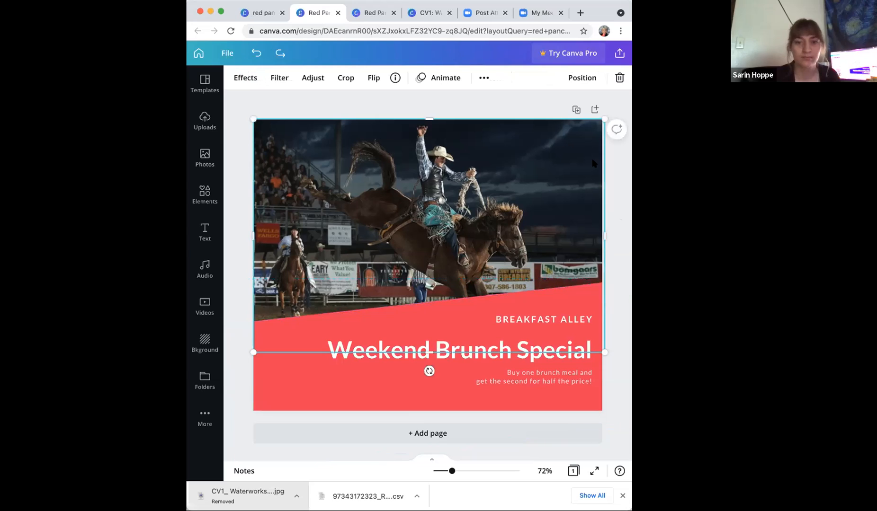
left_click_drag(603, 116, 499, 189)
mouse_move(426, 360)
left_mouse_down()
mouse_move(439, 321)
mouse_move(422, 345)
left_mouse_up()
left_click_drag(322, 214, 340, 169)
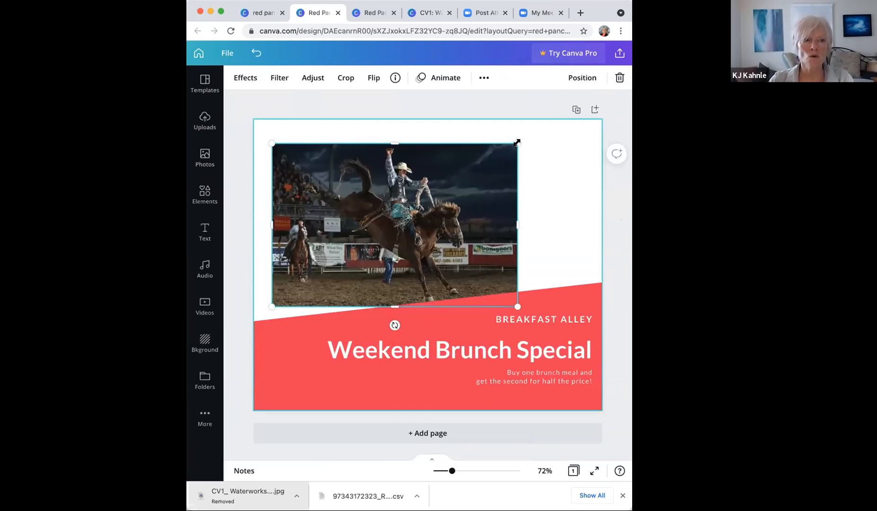
left_click_drag(517, 142, 591, 127)
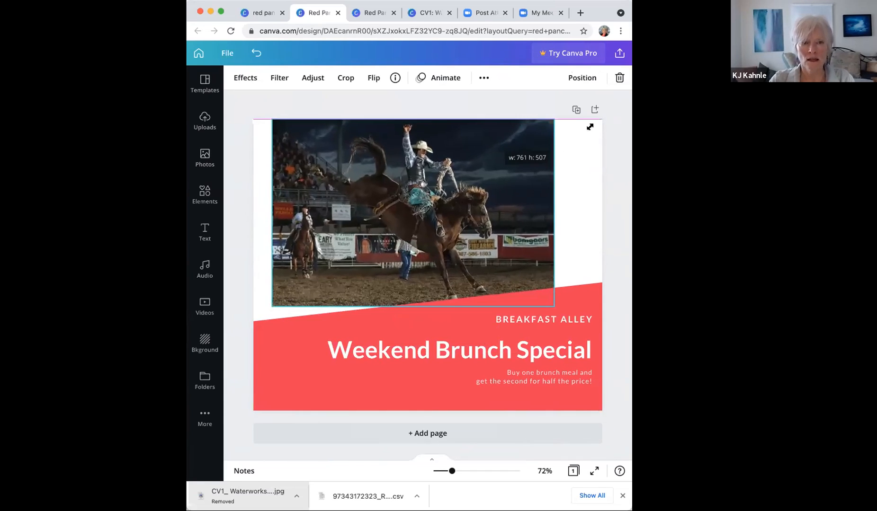
left_click_drag(351, 205, 329, 215)
left_click_drag(557, 316, 604, 348)
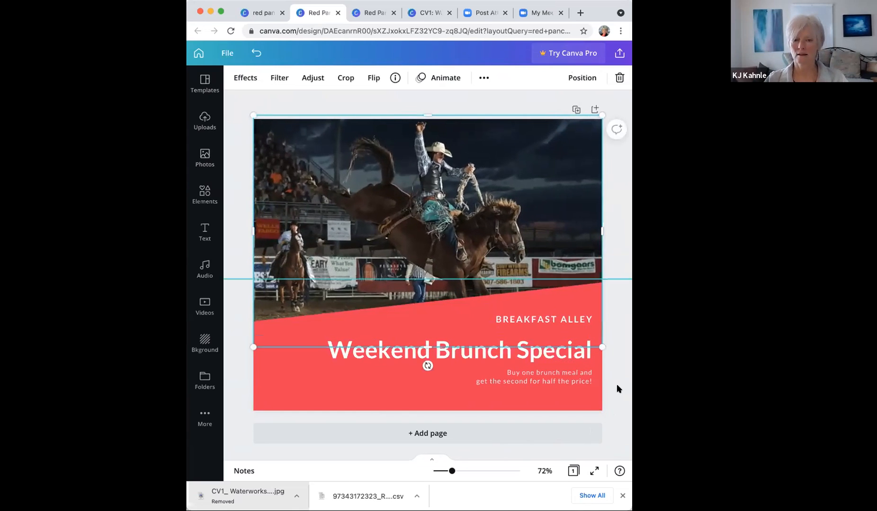
left_click(612, 385)
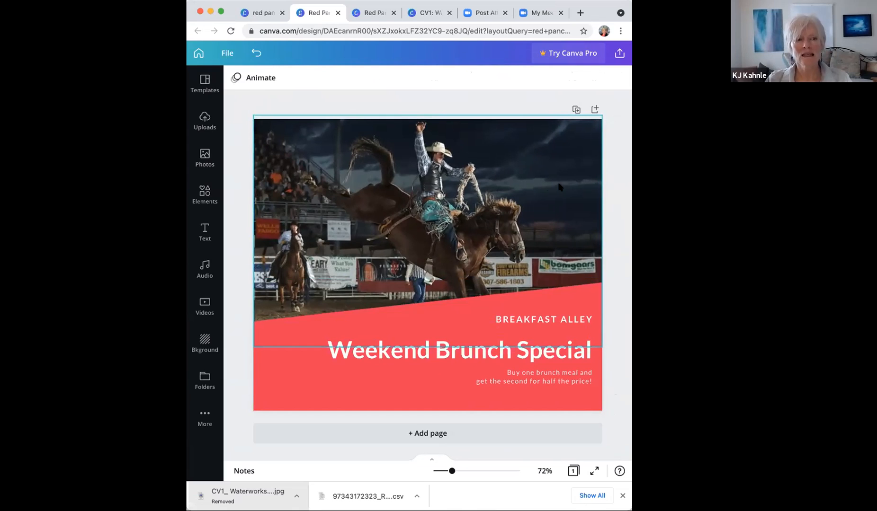
left_click_drag(410, 167, 538, 139)
left_click_drag(610, 205, 578, 303)
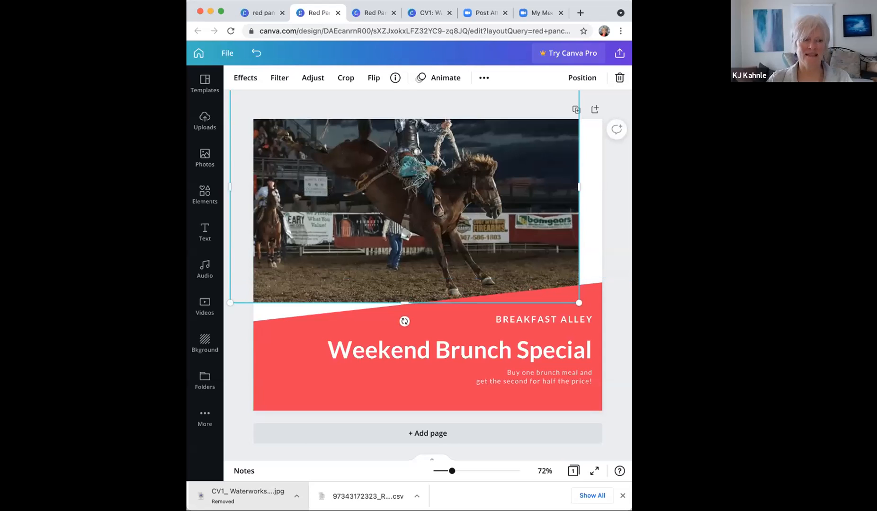
left_click_drag(525, 196, 474, 194)
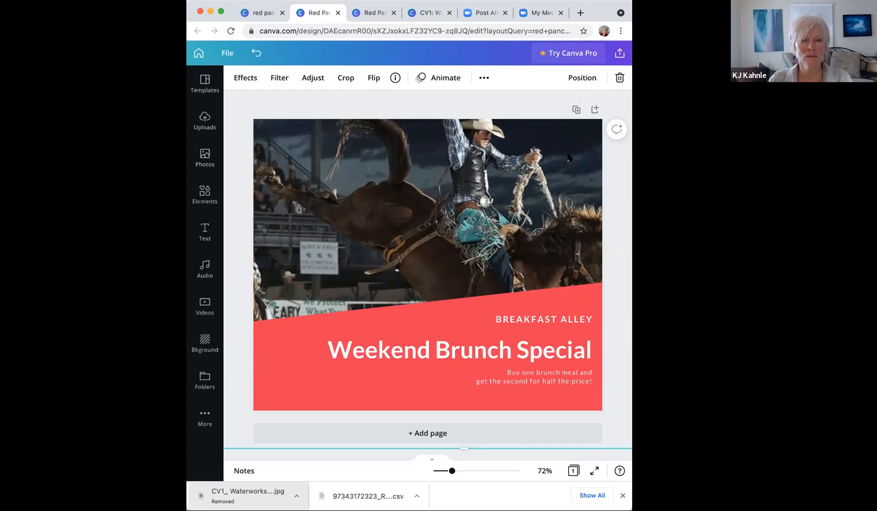
left_click_drag(568, 155, 381, 246)
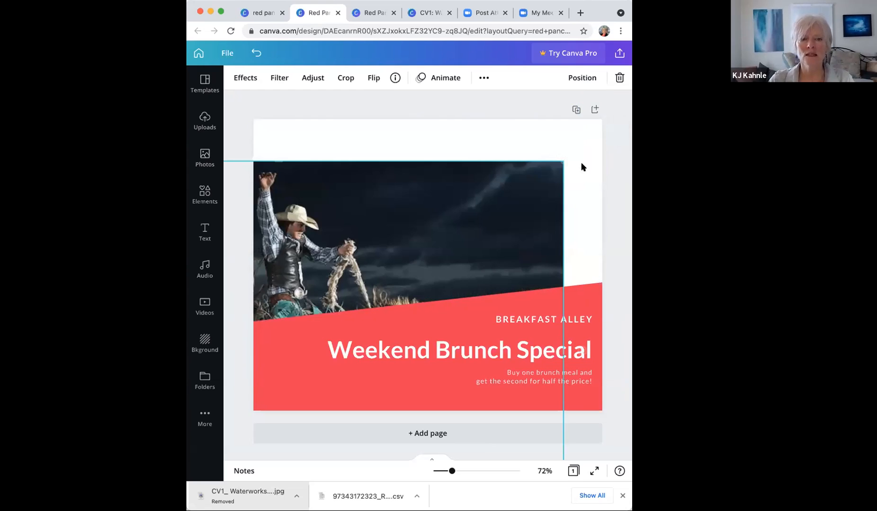
left_click_drag(560, 160, 431, 241)
left_click_drag(309, 279, 444, 202)
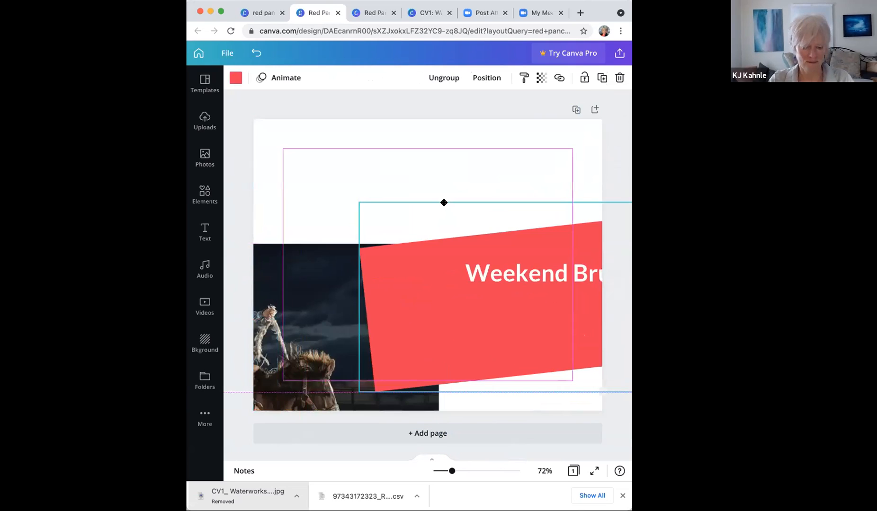
key("super+z")
left_click_drag(335, 258, 488, 174)
left_click_drag(566, 164, 520, 161)
left_click_drag(595, 347, 602, 351)
left_click_drag(616, 319, 610, 314)
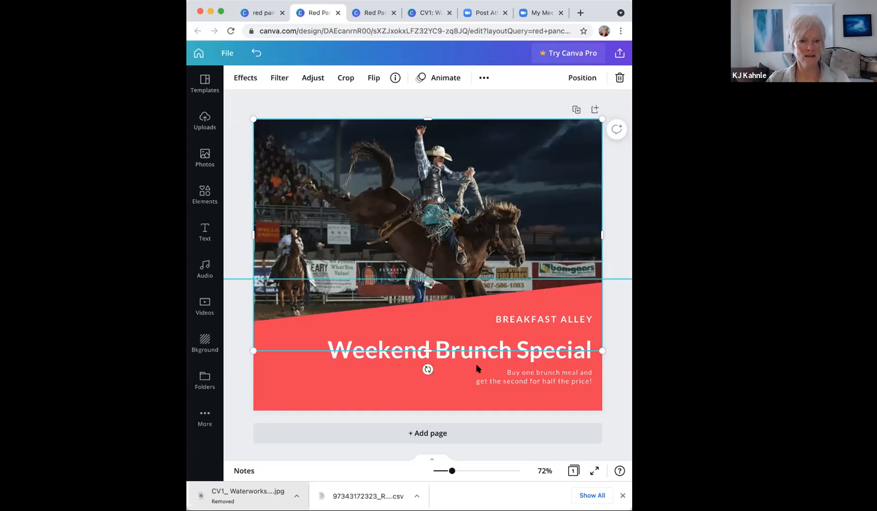
left_click(503, 368)
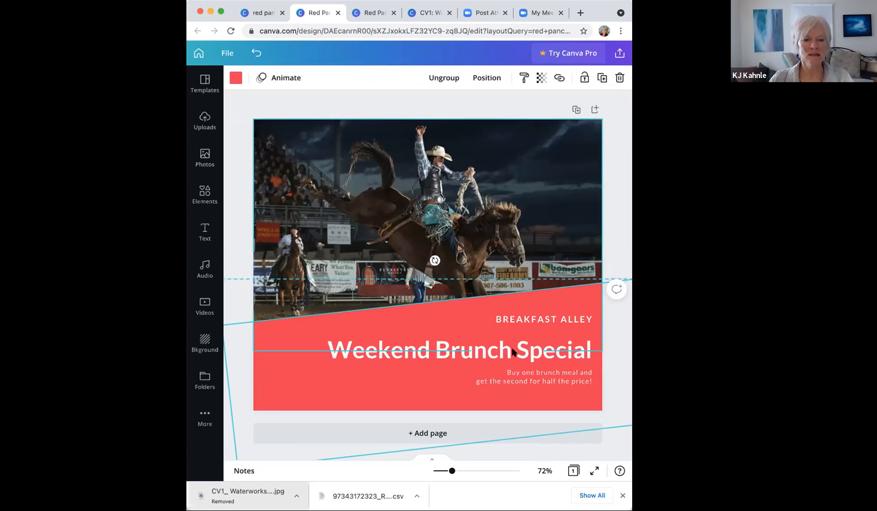
left_click_drag(518, 368, 489, 314)
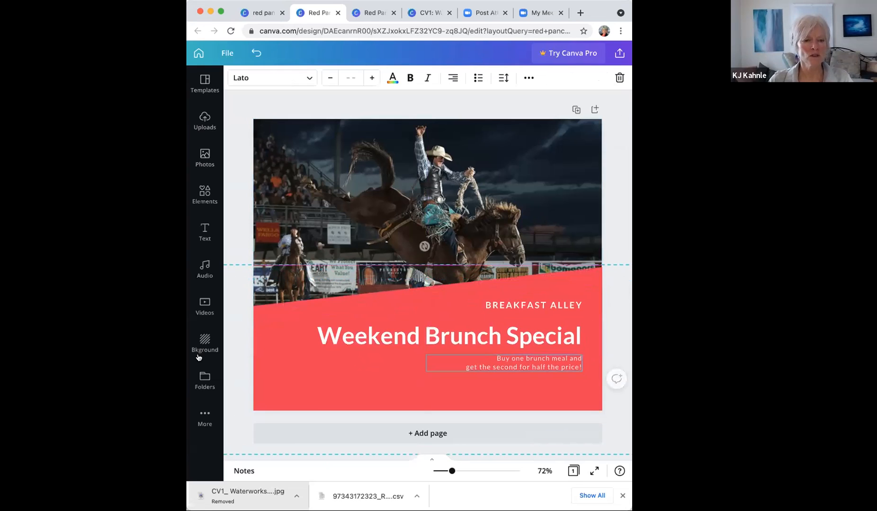
left_click(338, 361)
left_click_drag(425, 328, 447, 363)
key("super+z")
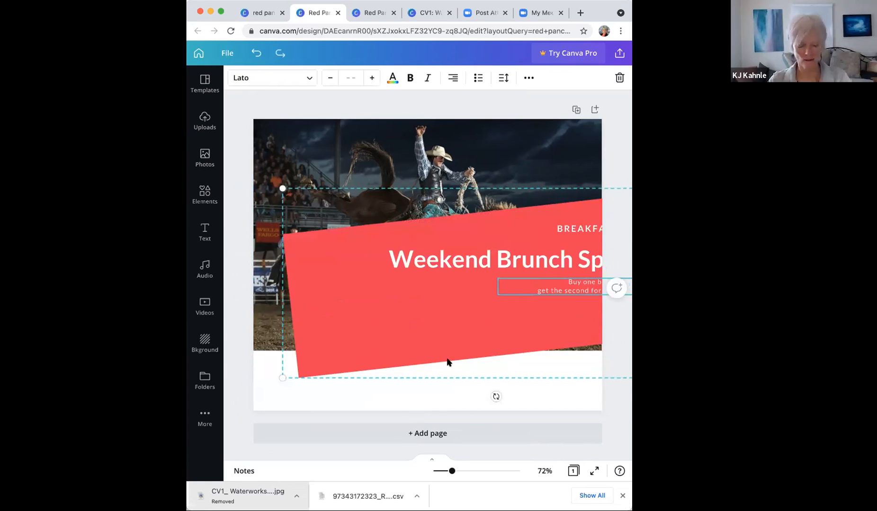
key("super+z")
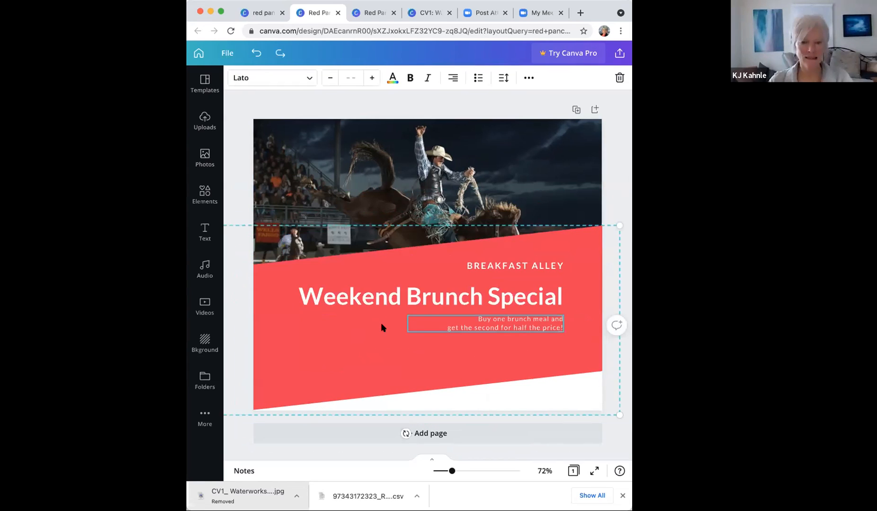
key("super+z")
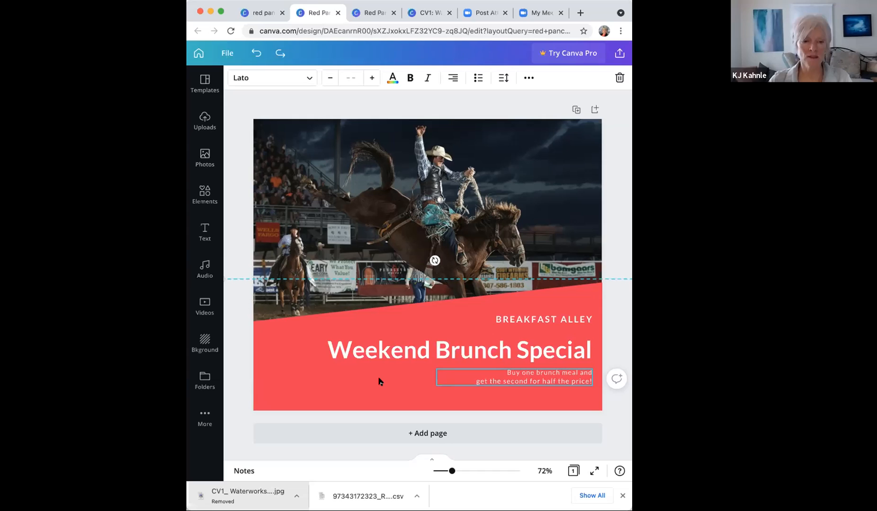
left_click(359, 334)
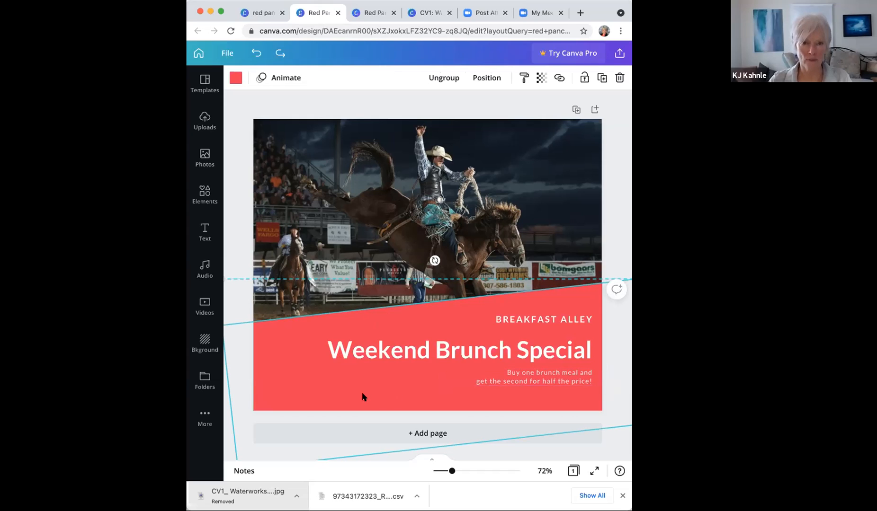
Step: Ungroup the red banner into its shape and text lines, leaving the shape in its original position
left_click(440, 79)
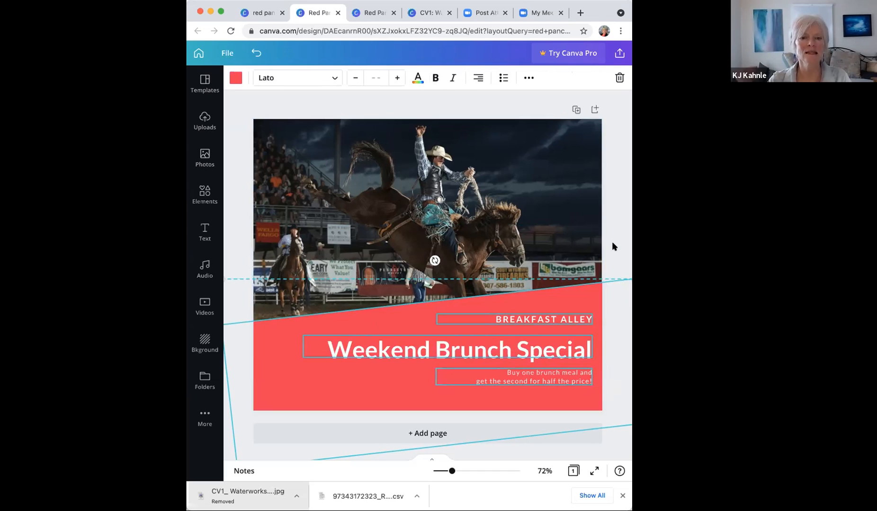
left_click(393, 327)
left_click(392, 327)
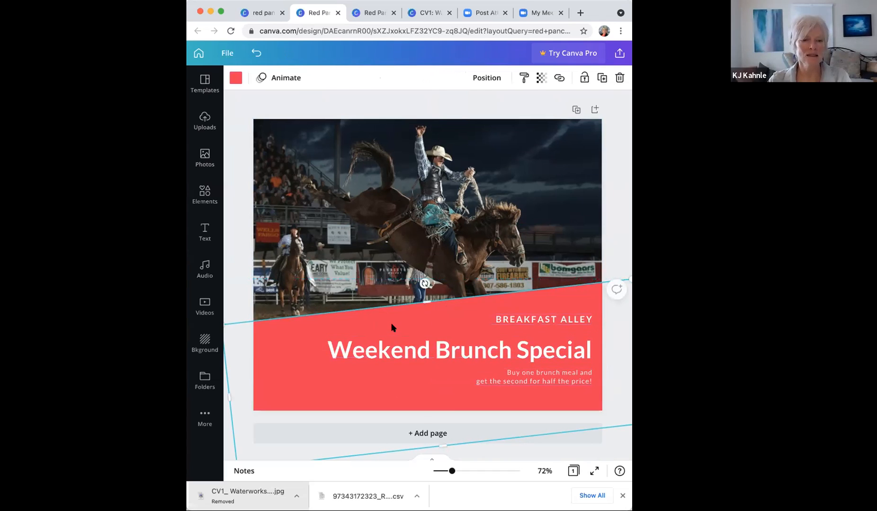
left_click(563, 350)
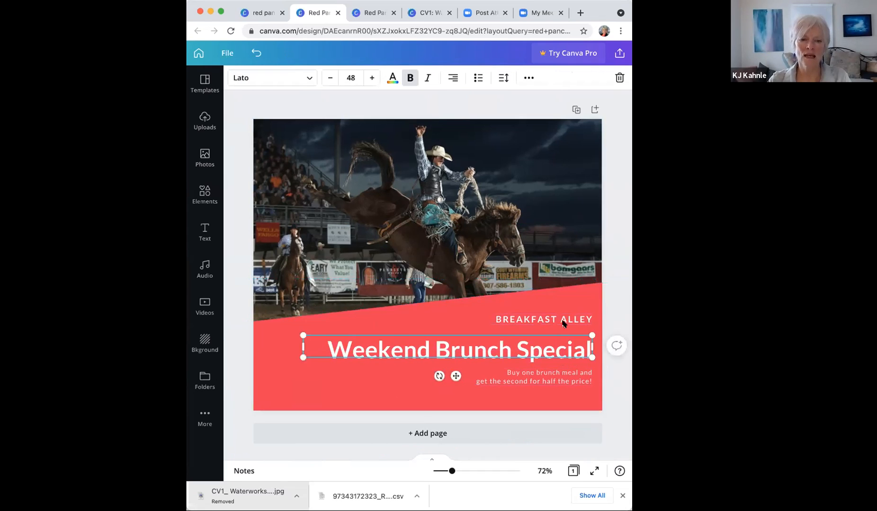
left_click(563, 382)
mouse_move(303, 387)
left_mouse_down()
mouse_move(289, 365)
mouse_move(300, 379)
left_mouse_up()
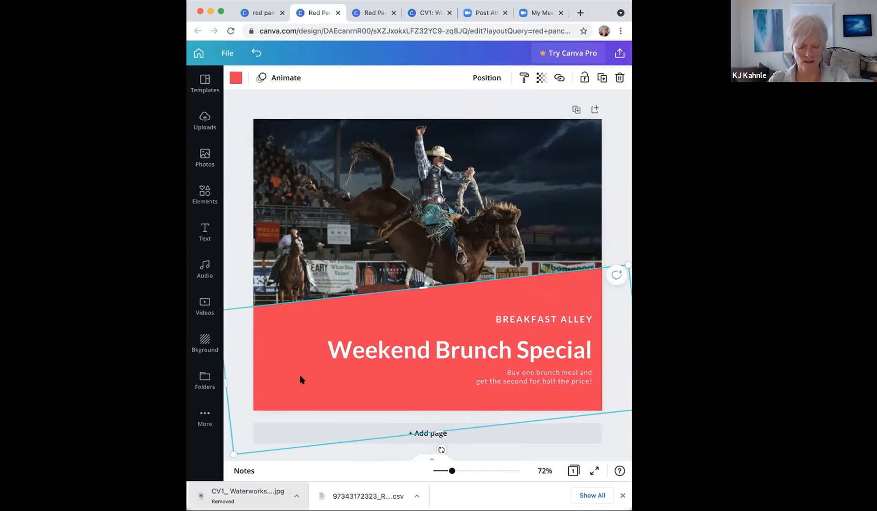
key("super+z")
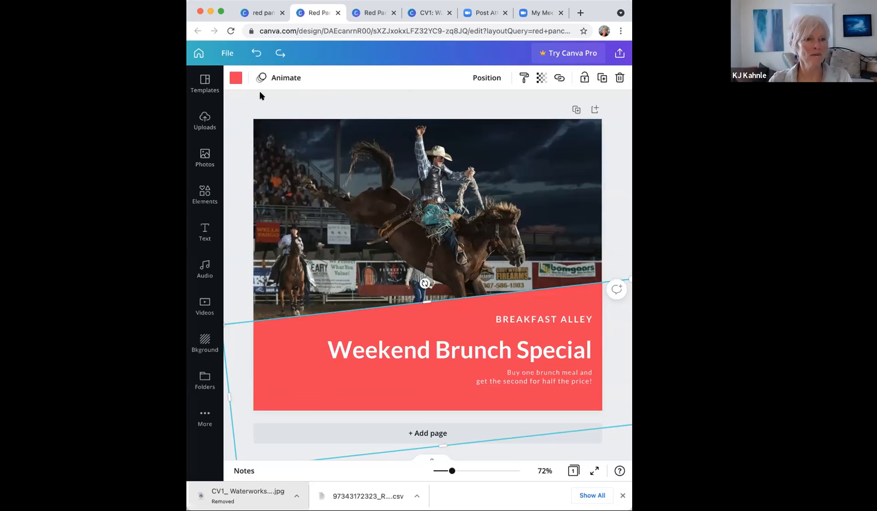
Step: Recolour the band Dark Turquoise #03989E after briefly trying purple, and open a custom colour picker
left_click(234, 77)
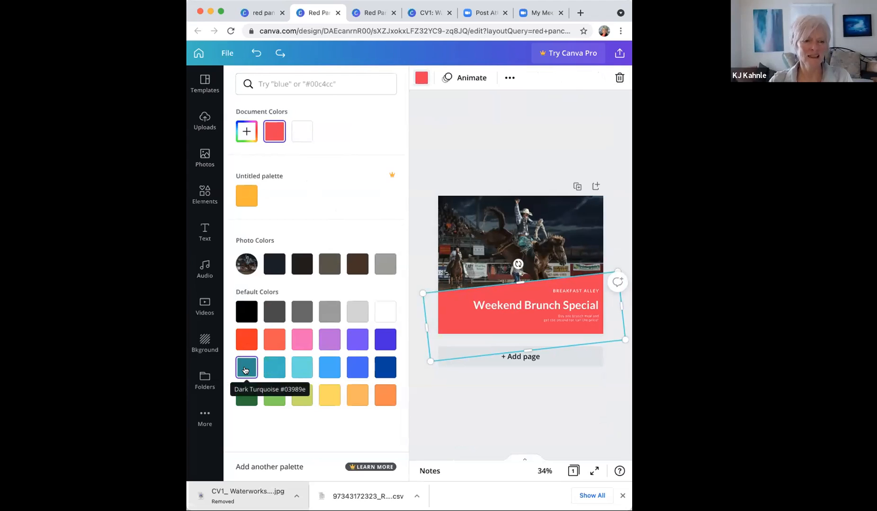
left_click(245, 370)
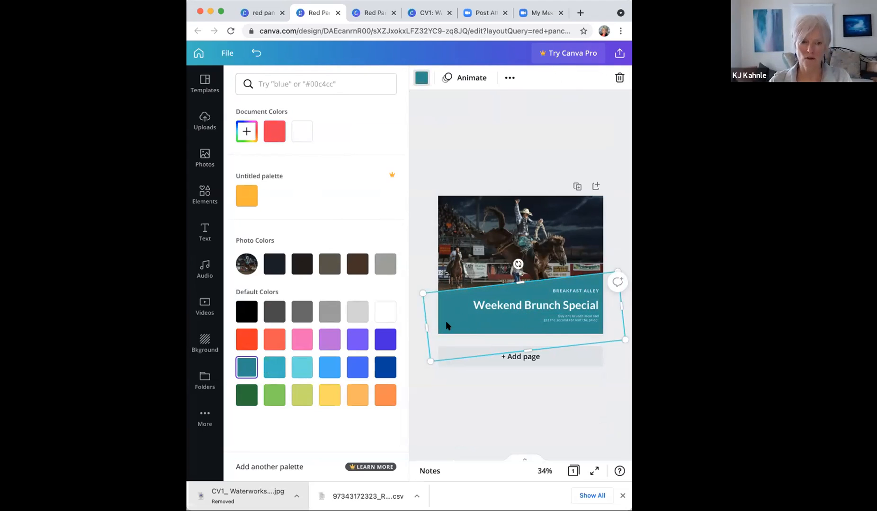
left_click(327, 341)
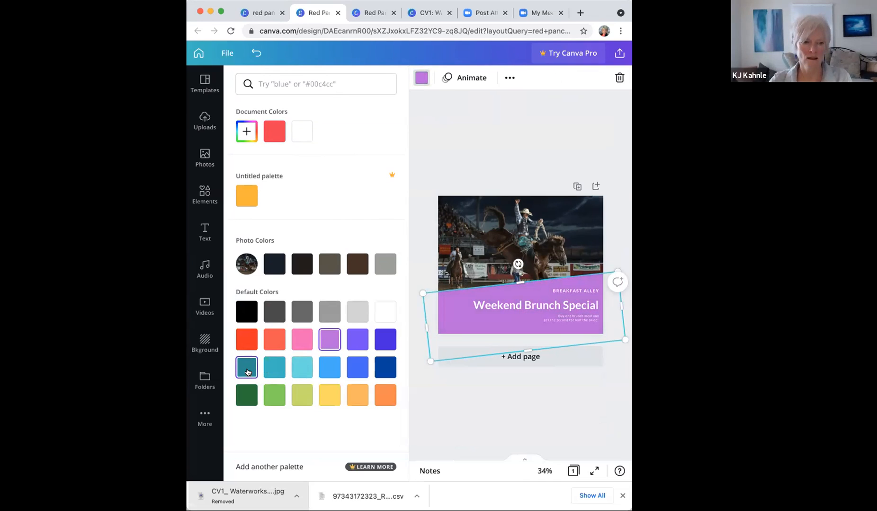
left_click(247, 373)
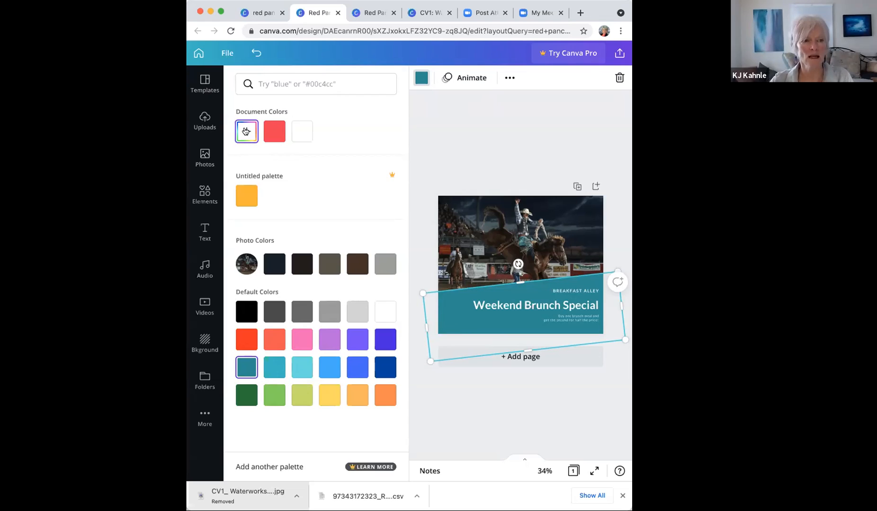
left_click(245, 135)
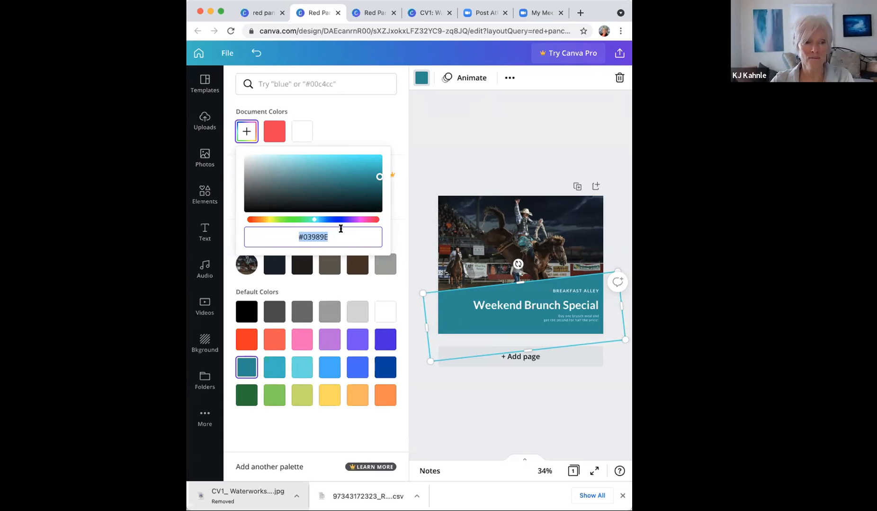
Step: Adjust the band's hue and shade to the darker muted teal #1E7B78
left_click(313, 220)
mouse_move(313, 221)
left_mouse_down()
mouse_move(247, 221)
mouse_move(378, 223)
mouse_move(289, 221)
mouse_move(335, 224)
mouse_move(308, 223)
left_mouse_up()
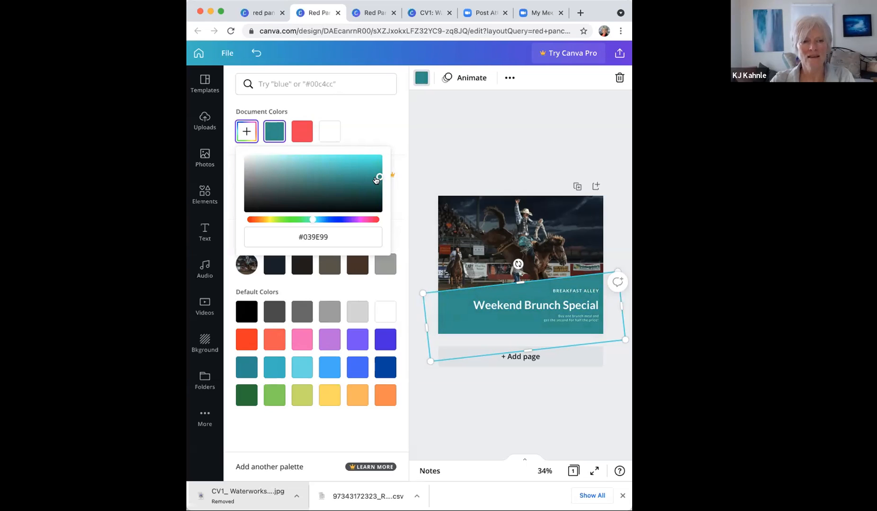
left_click_drag(377, 179, 348, 186)
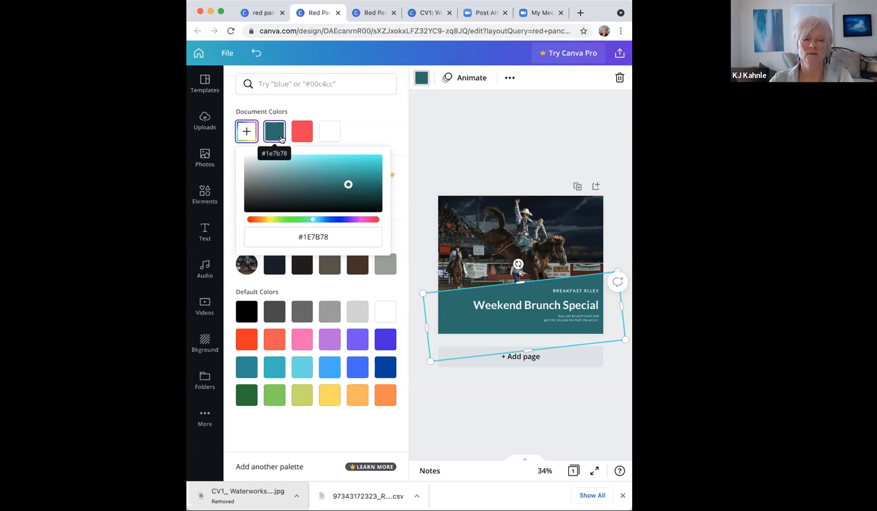
left_click(499, 137)
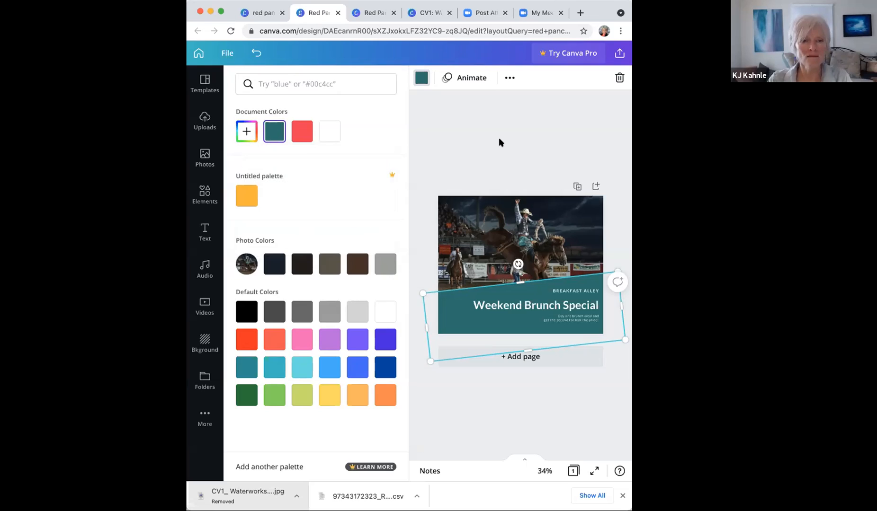
Step: Close the colour panel, select the Weekend Brunch Special heading, and view its extra formatting options
left_click(499, 138)
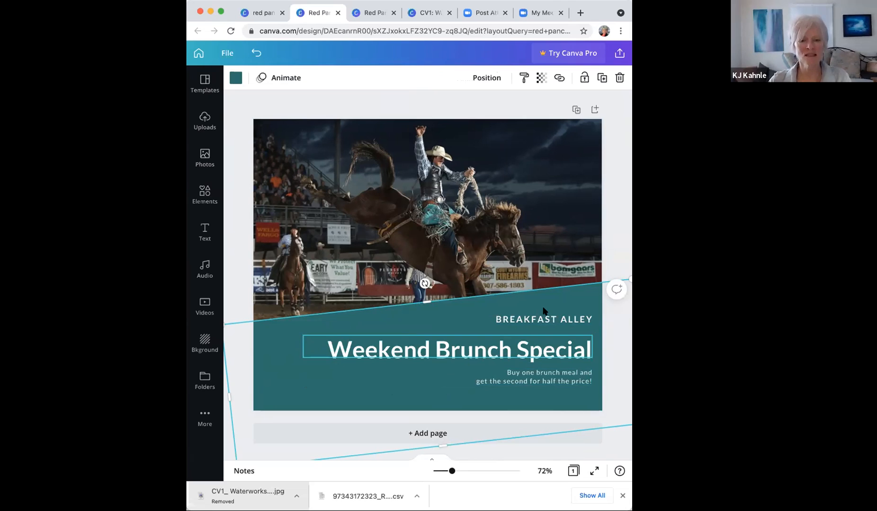
left_click(445, 349)
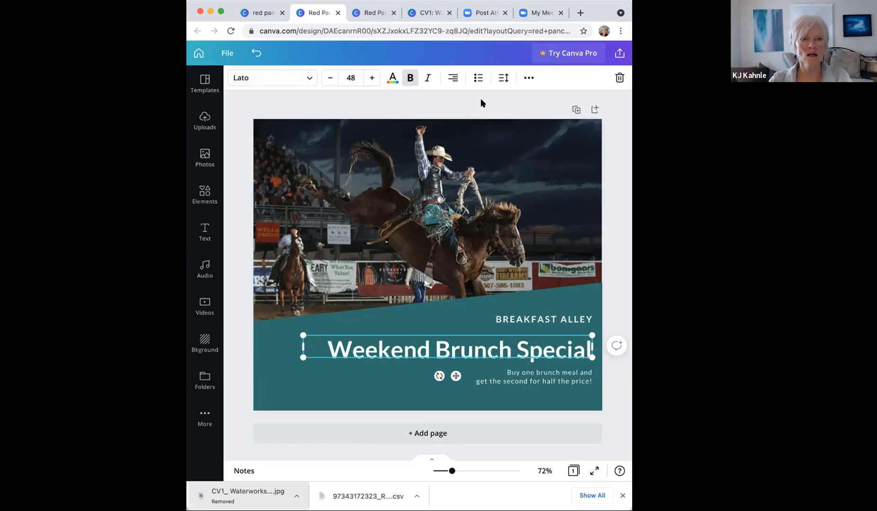
left_click(528, 80)
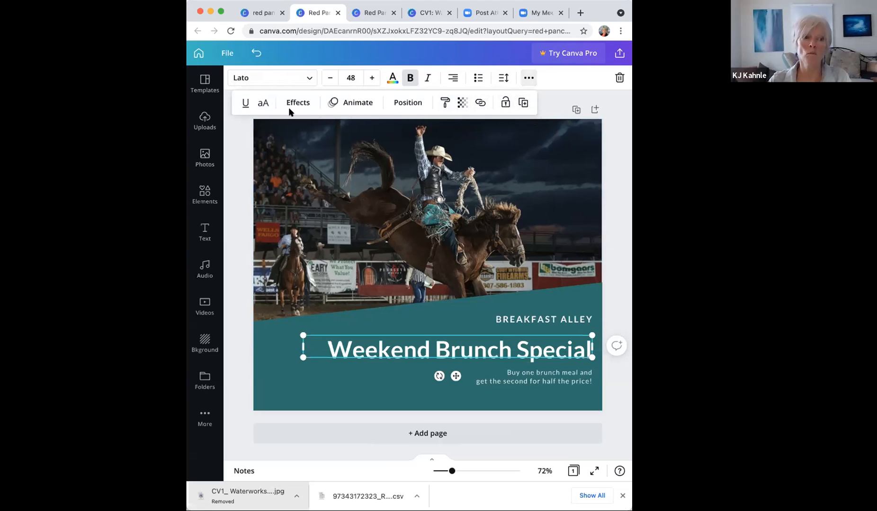
left_click(553, 100)
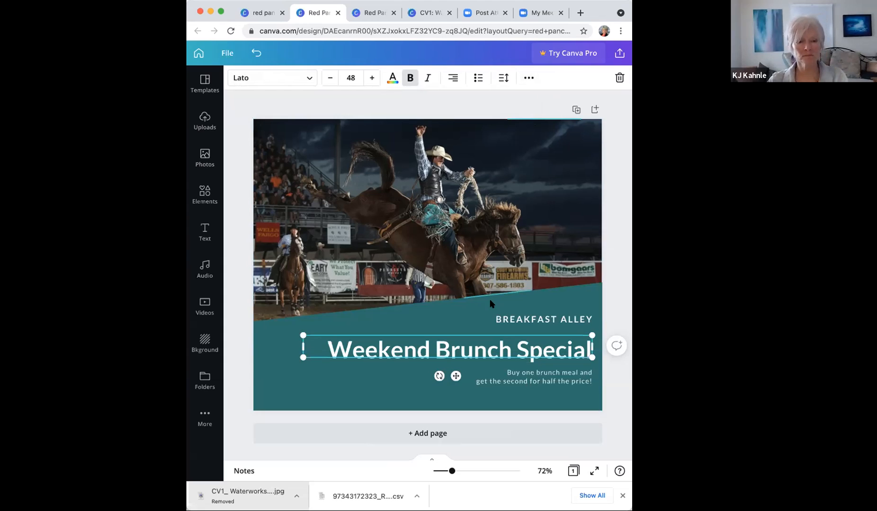
Step: Replace the Weekend Brunch Special heading text with 'Western Art Roundup'
left_click(445, 349)
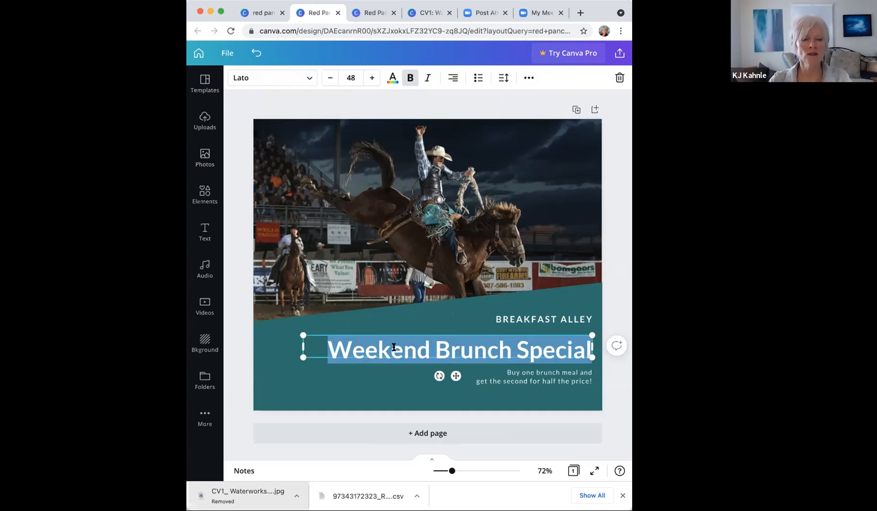
left_click_drag(333, 346, 625, 342)
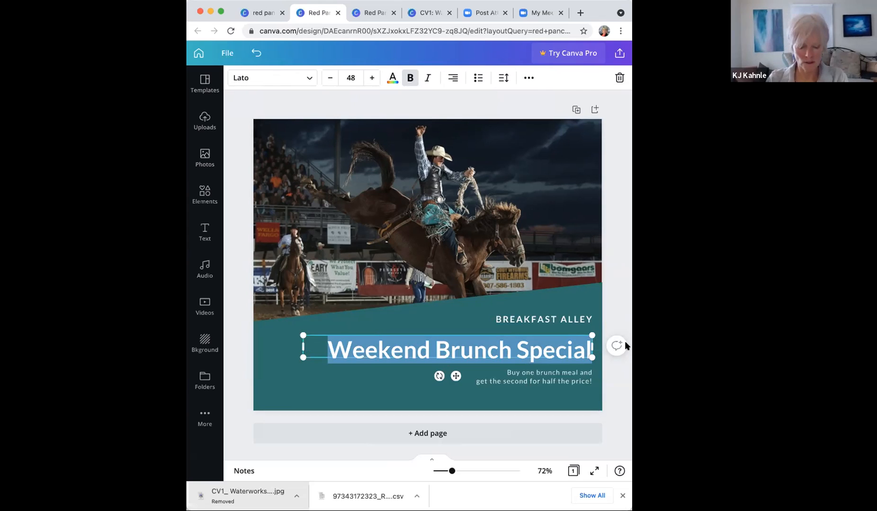
type("Western Art Roundup")
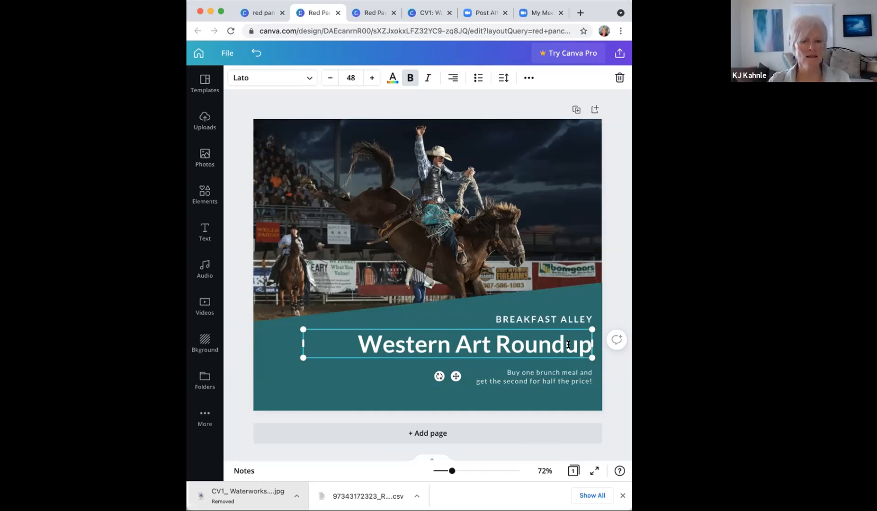
Step: Change the Western Art Roundup heading font from Lato to PT Serif
left_click(306, 76)
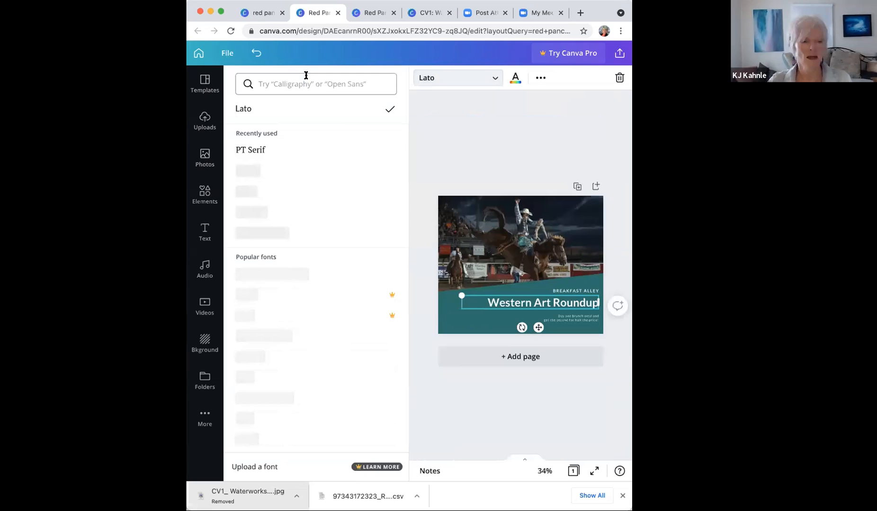
scroll(287, 328, "down", 5)
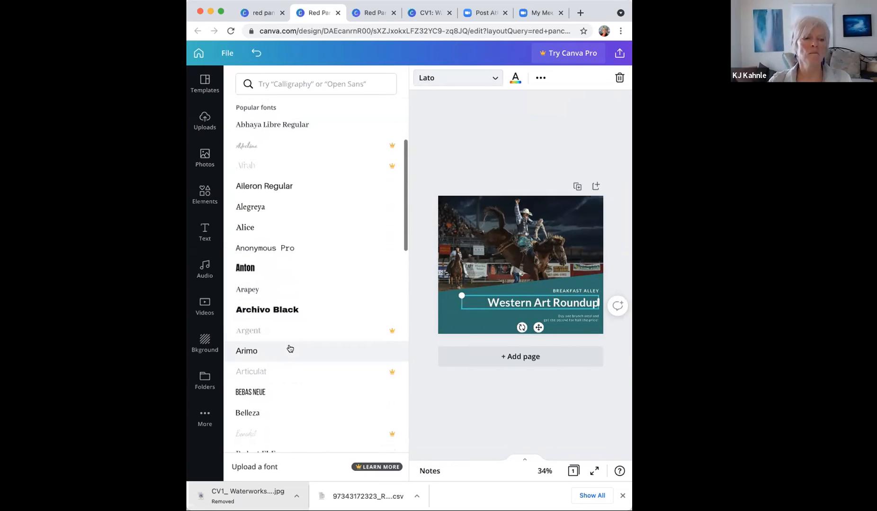
scroll(290, 349, "down", 6)
scroll(290, 349, "down", 8)
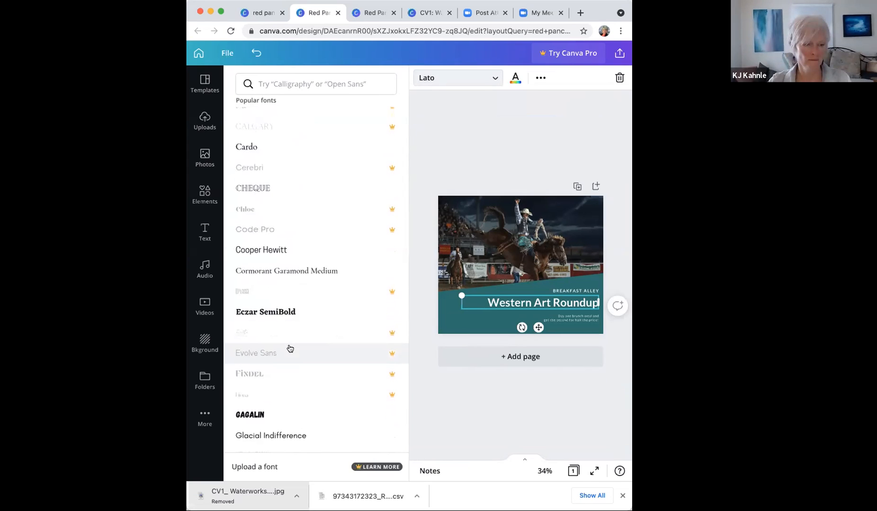
scroll(290, 348, "up", 14)
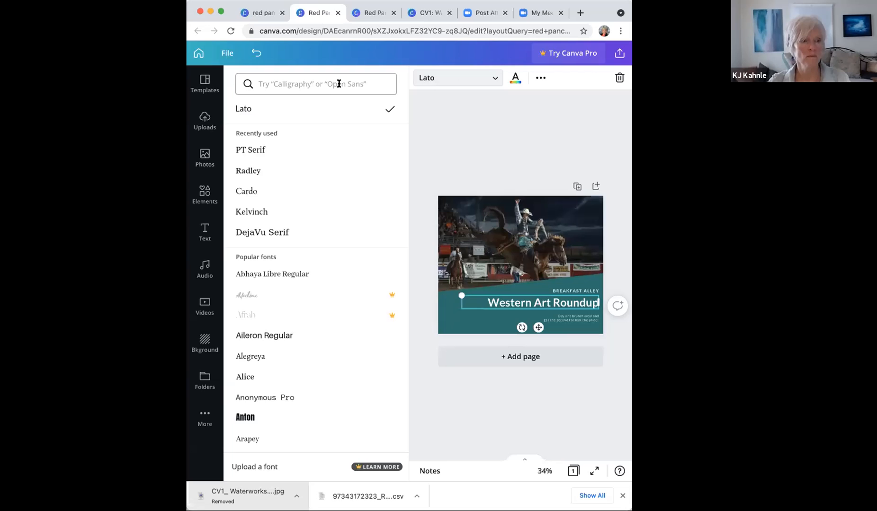
left_click(255, 151)
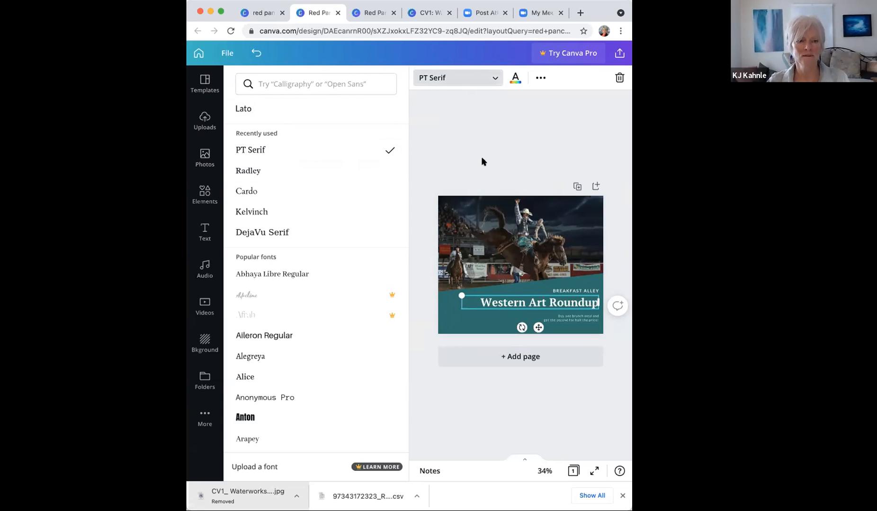
left_click(484, 79)
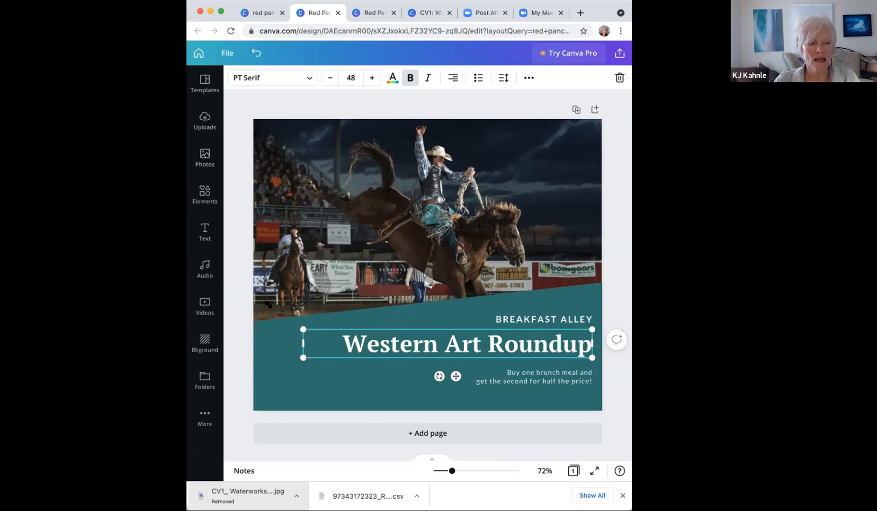
Step: Try several heading sizes, settling on 47.1 pt on a single line
left_click_drag(332, 321, 455, 349)
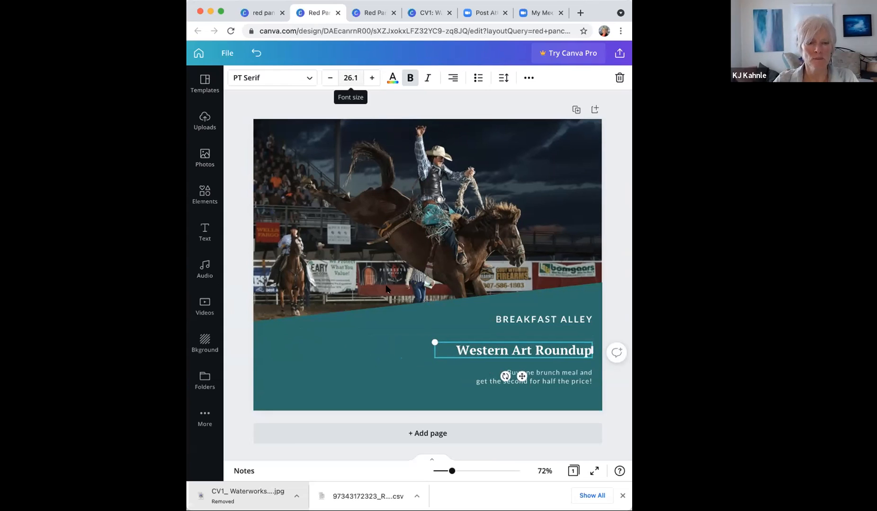
mouse_move(434, 341)
left_mouse_down()
mouse_move(332, 318)
mouse_move(305, 321)
mouse_move(300, 341)
mouse_move(428, 355)
left_mouse_up()
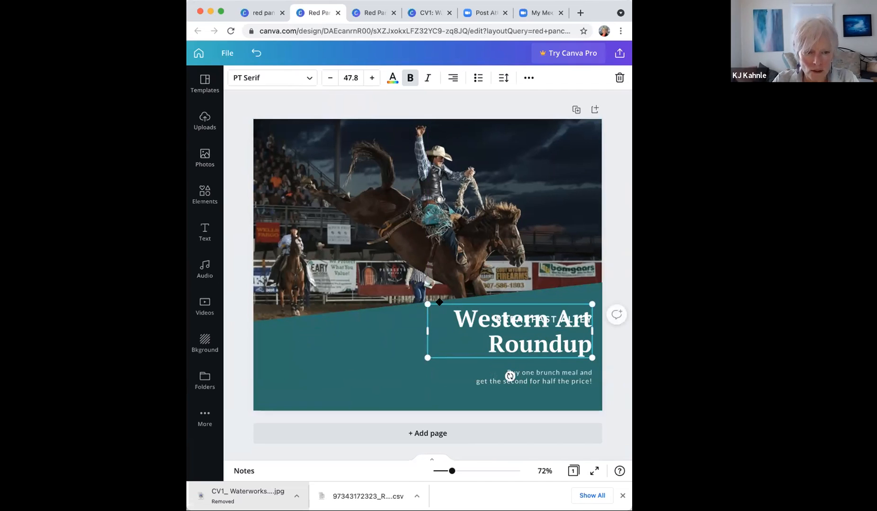
left_click_drag(427, 304, 335, 274)
left_click_drag(333, 315, 255, 322)
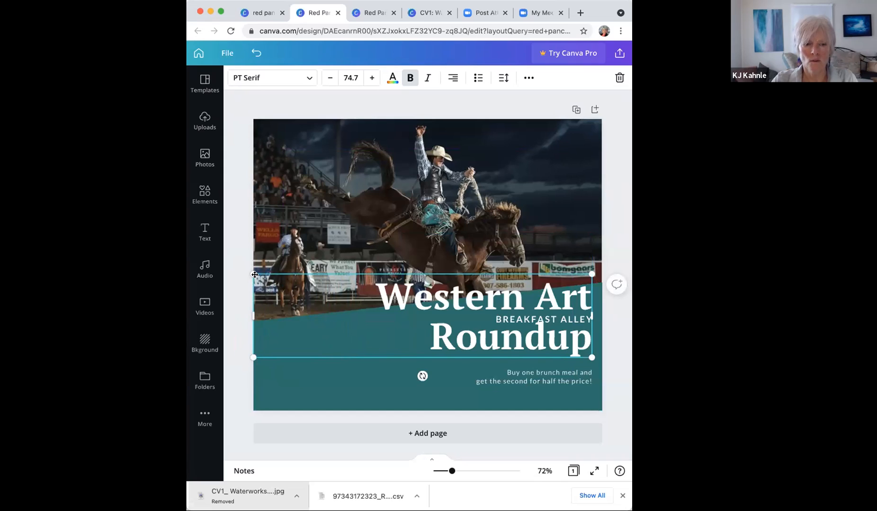
left_click_drag(254, 274, 267, 325)
left_click_drag(367, 340, 321, 338)
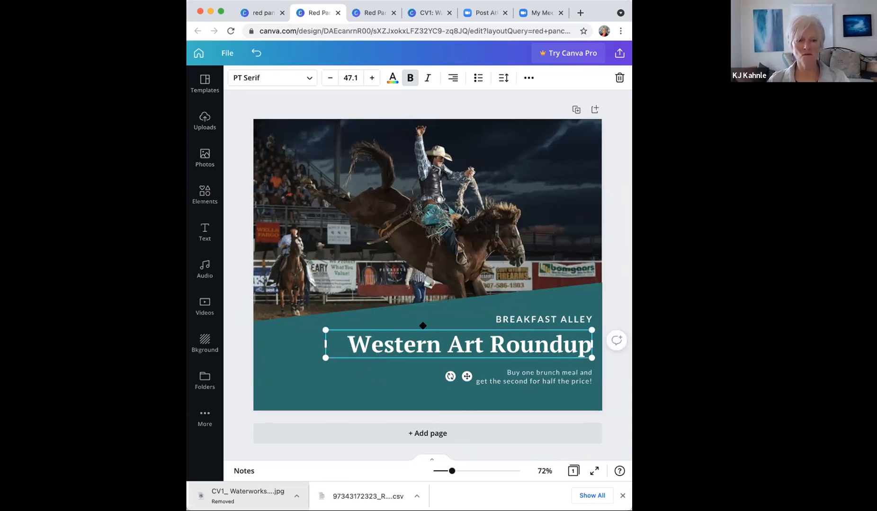
Step: Replace BREAKFAST ALLEY with the two-line date 'APRIL 23, 2021' / 'FRIDAY, 4-7PM'
left_click(532, 321)
left_click(531, 319)
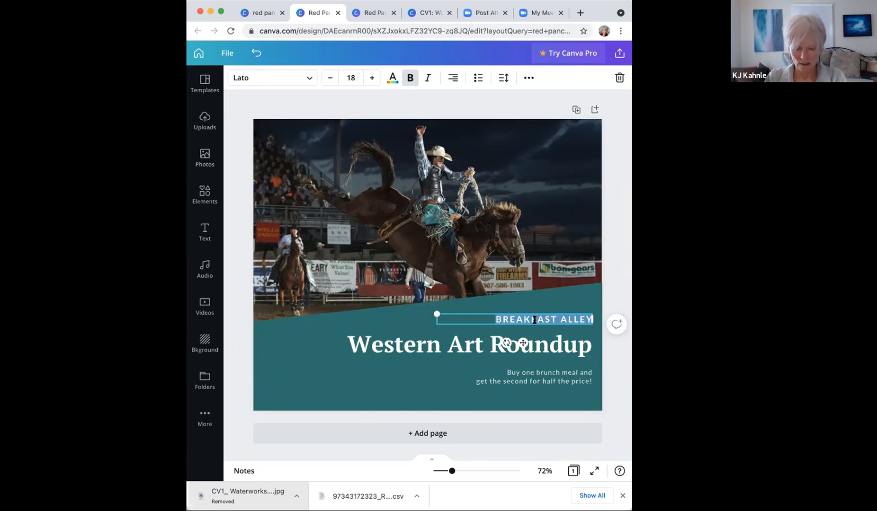
type("APRIL")
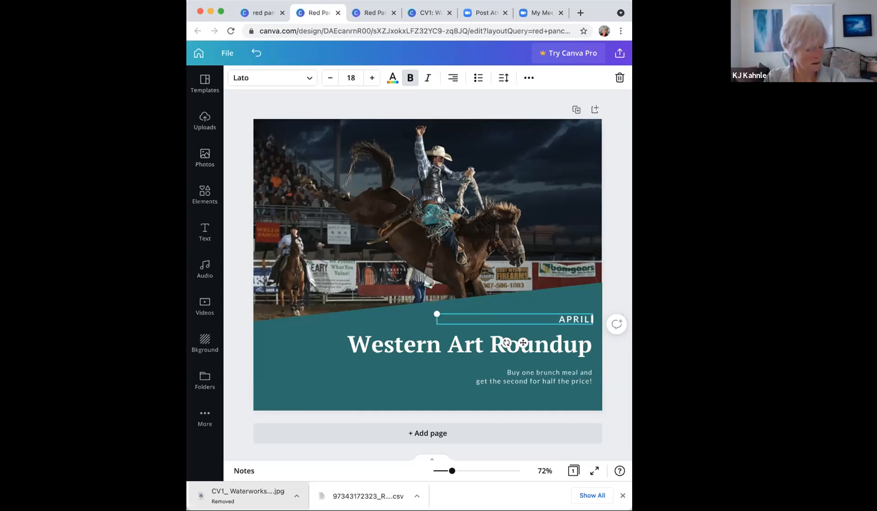
type(" 23, 2021")
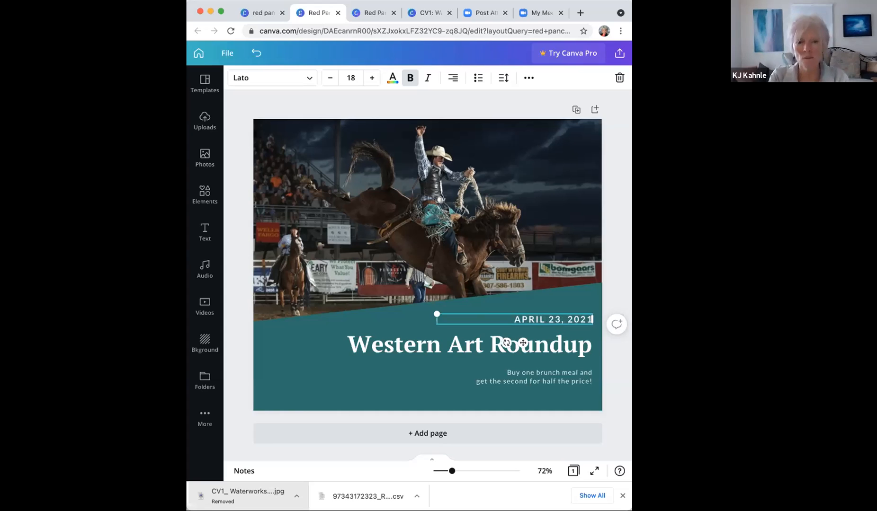
key("Return")
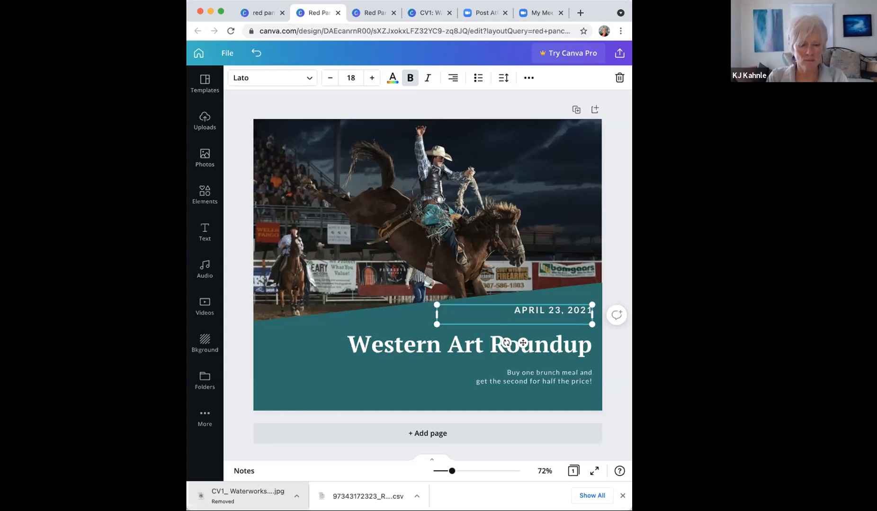
type("FRIDAY, 4-")
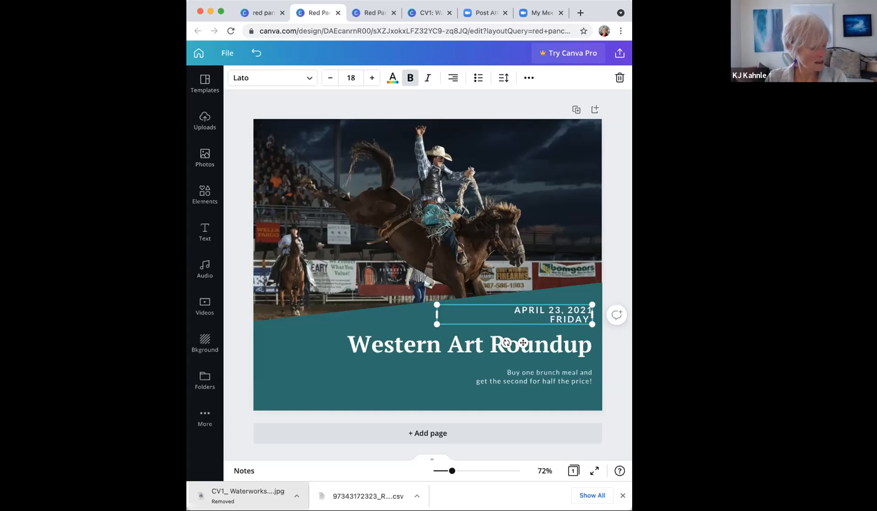
type("7")
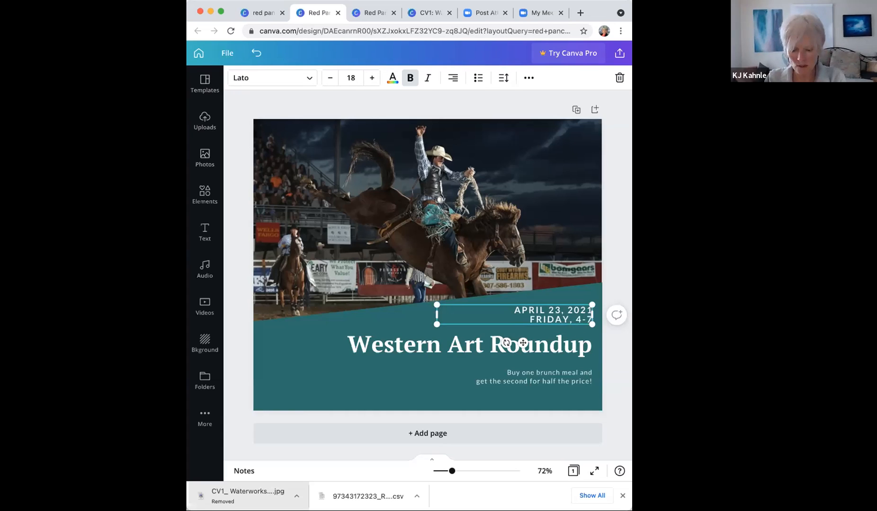
type("PM")
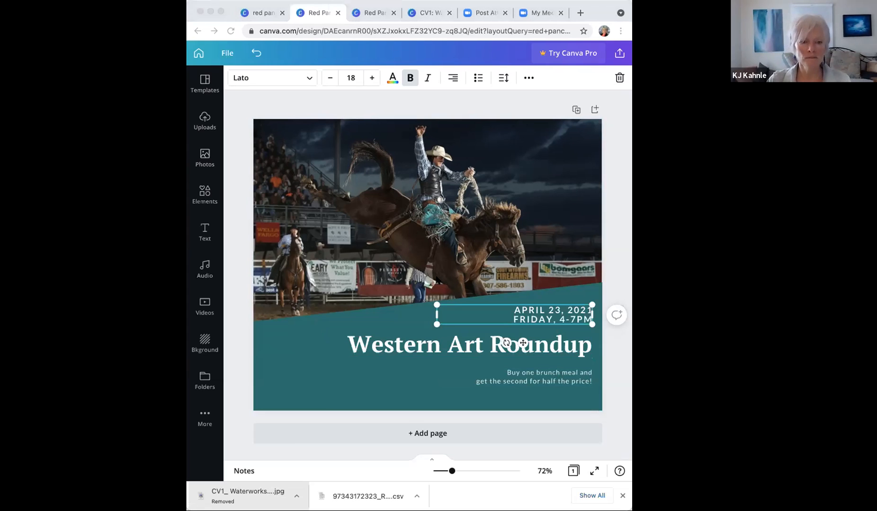
Step: Replace the brunch offer text with an artist credit giving the artist's name and social handle
left_click(546, 379)
left_click(547, 381)
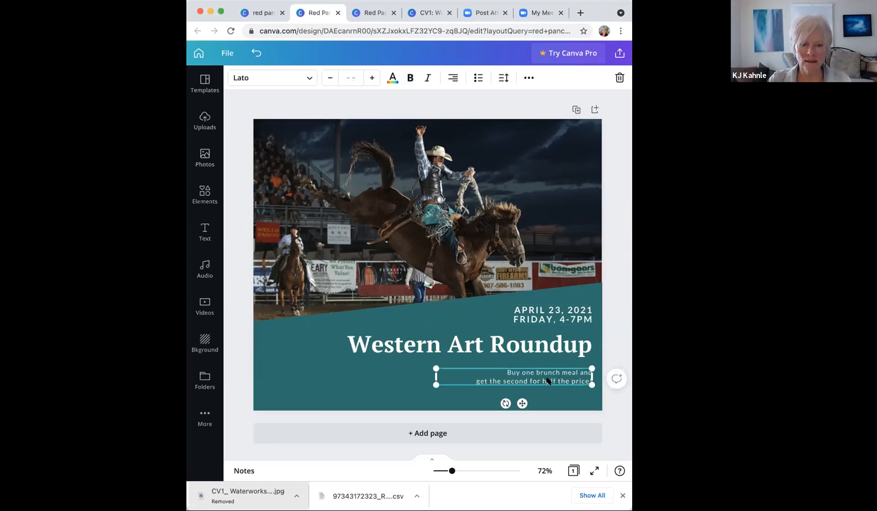
left_click(547, 380)
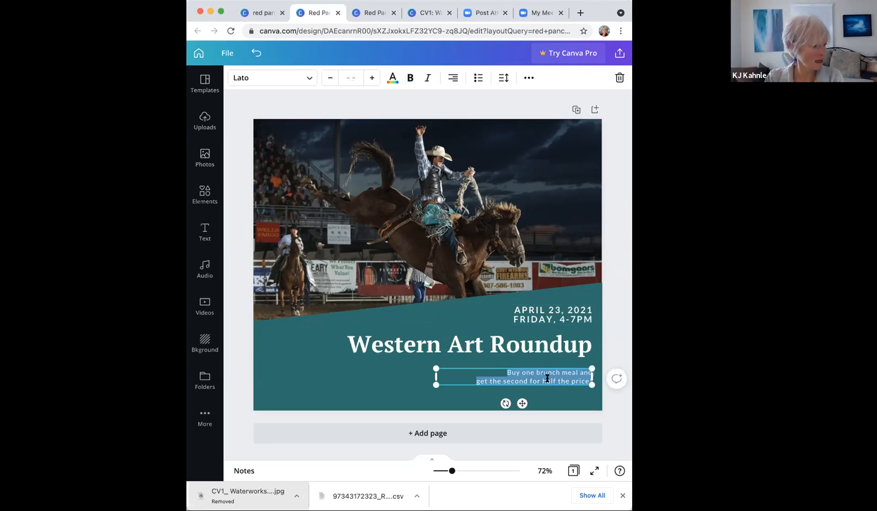
type("artis")
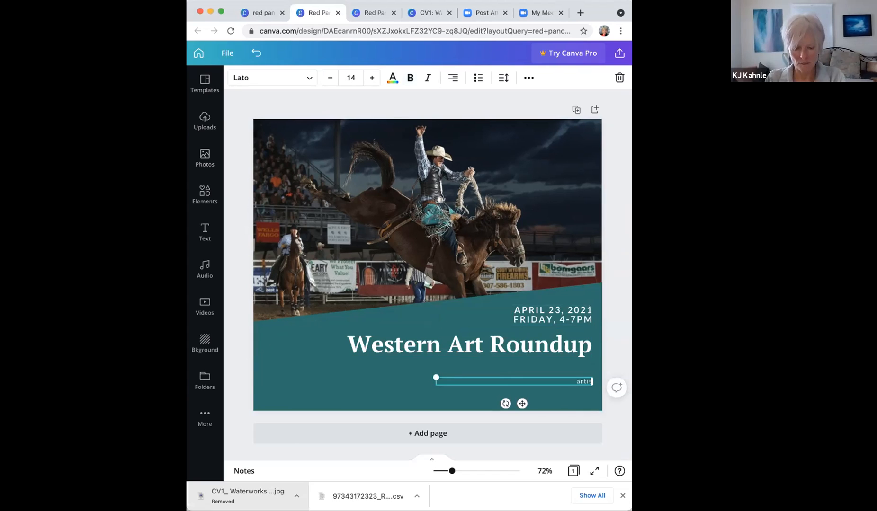
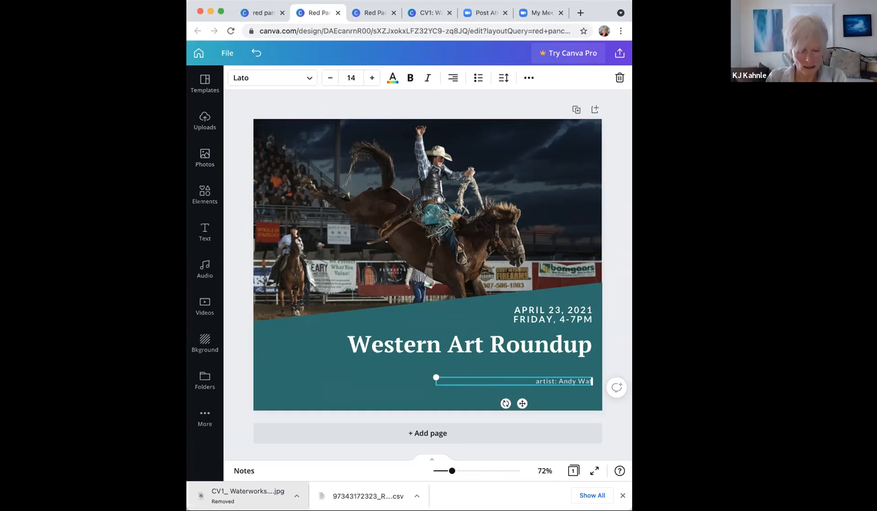
type("@")
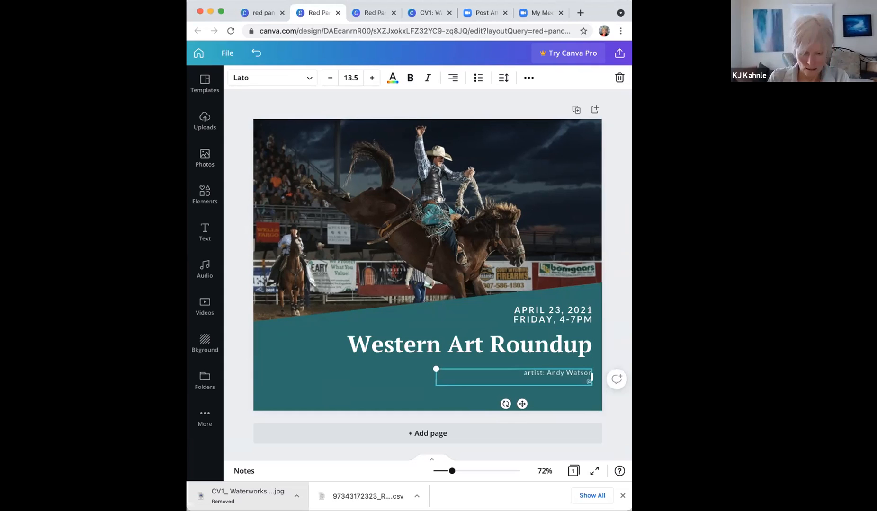
type("bull")
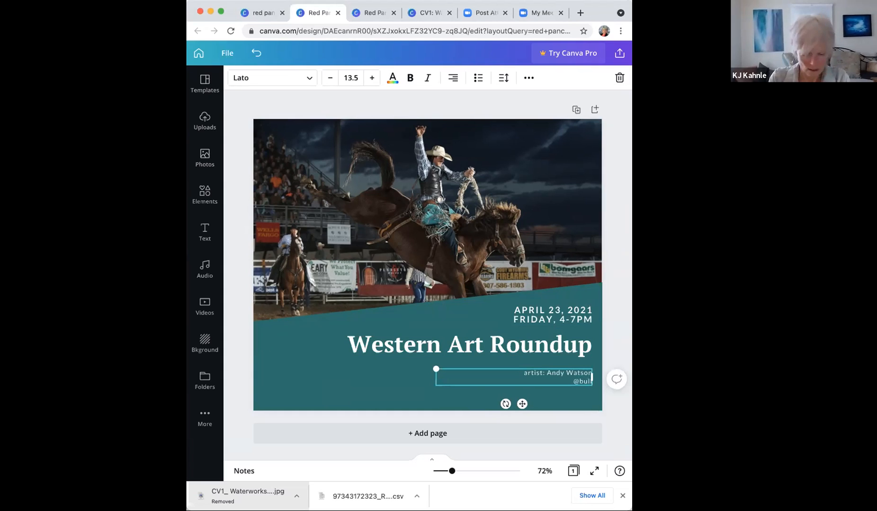
type("stockmedia")
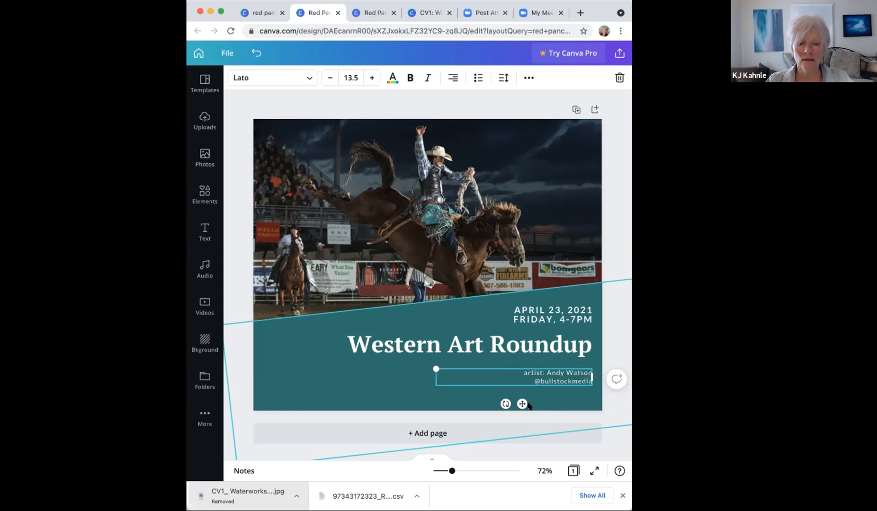
Step: Place the two-line artist credit just left of the heading and left-align both lines
left_click_drag(522, 403, 273, 362)
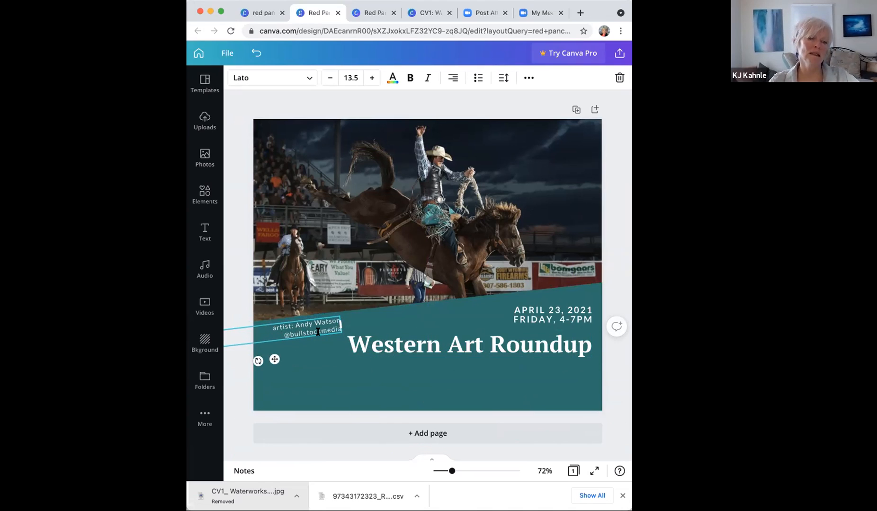
left_click_drag(274, 358, 351, 351)
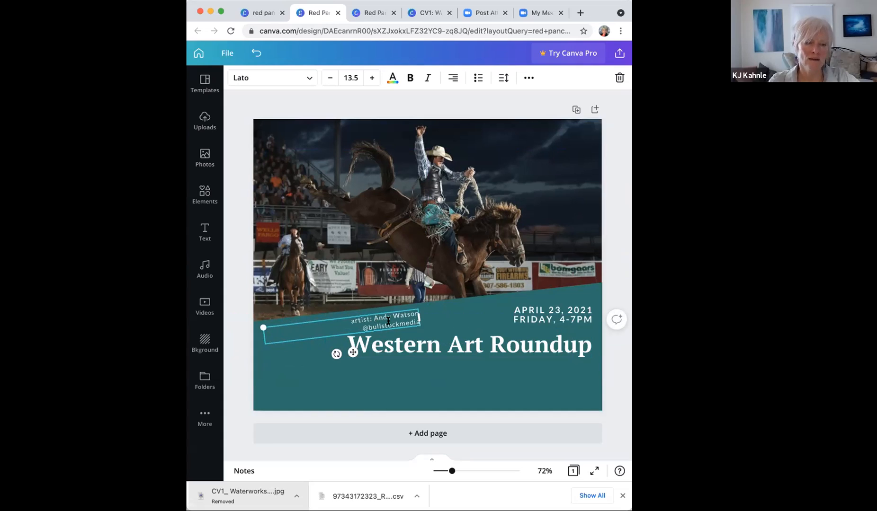
left_click(453, 81)
left_click(453, 81)
left_click(453, 80)
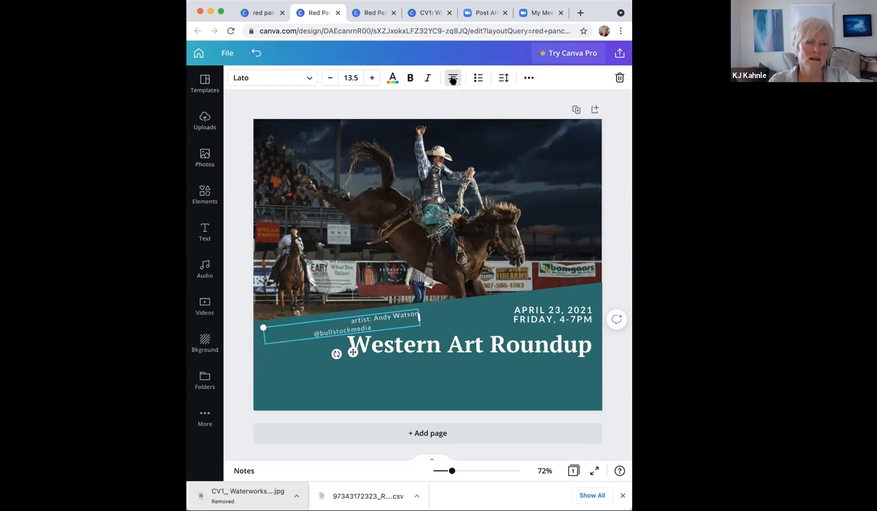
left_click(453, 81)
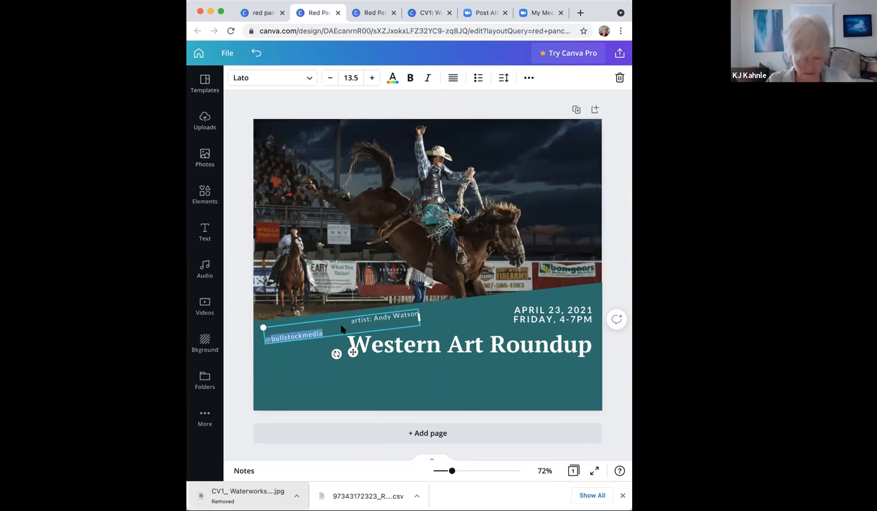
key("super+a")
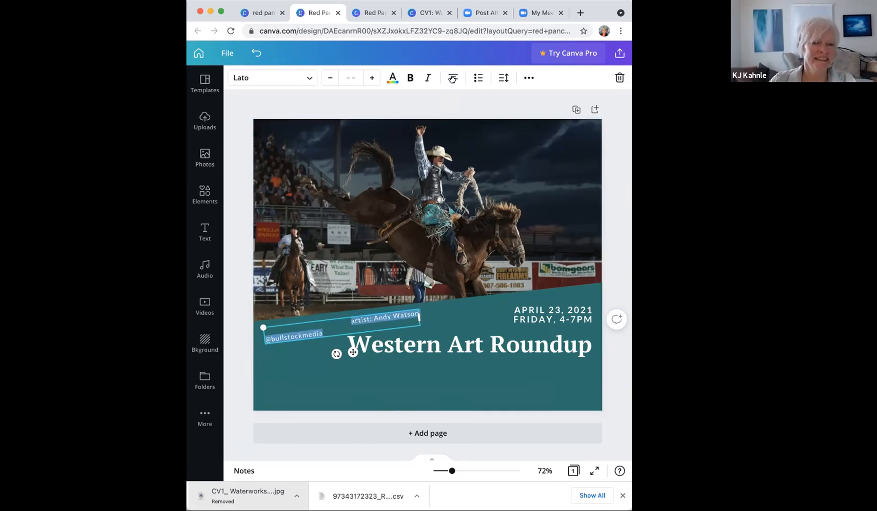
left_click(452, 79)
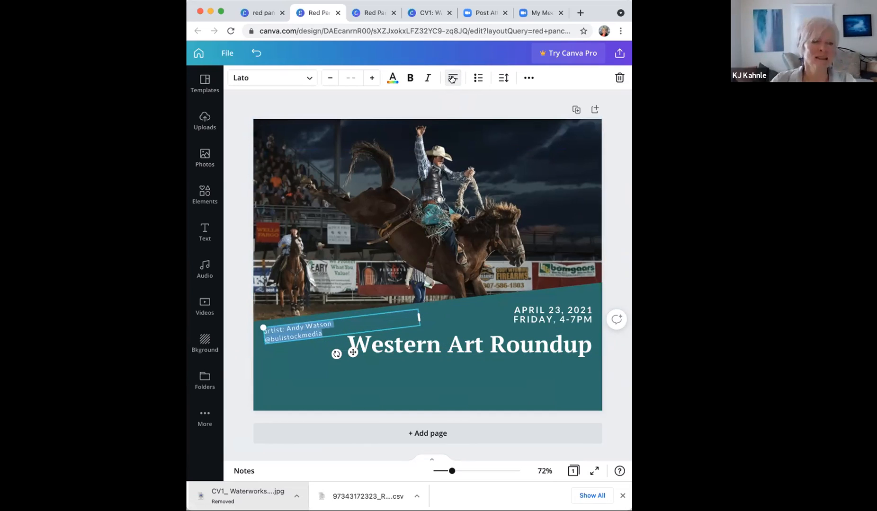
left_click(452, 79)
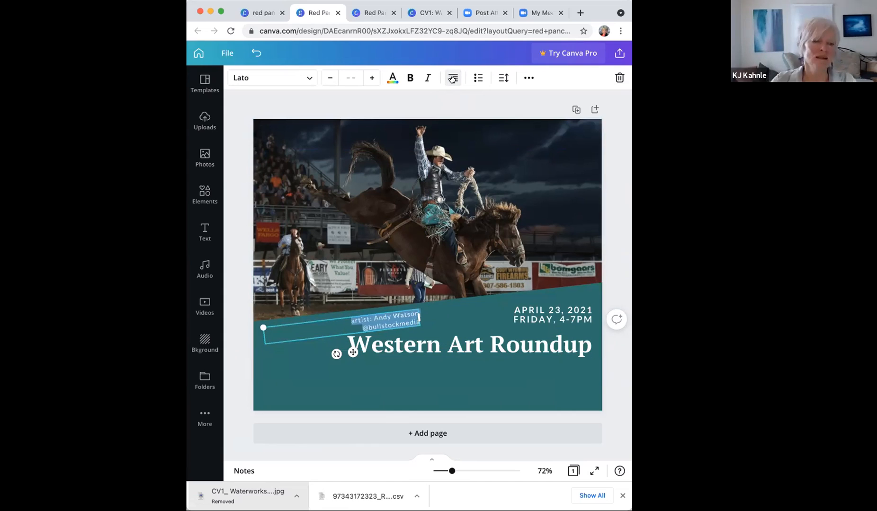
left_click(452, 79)
left_click(451, 79)
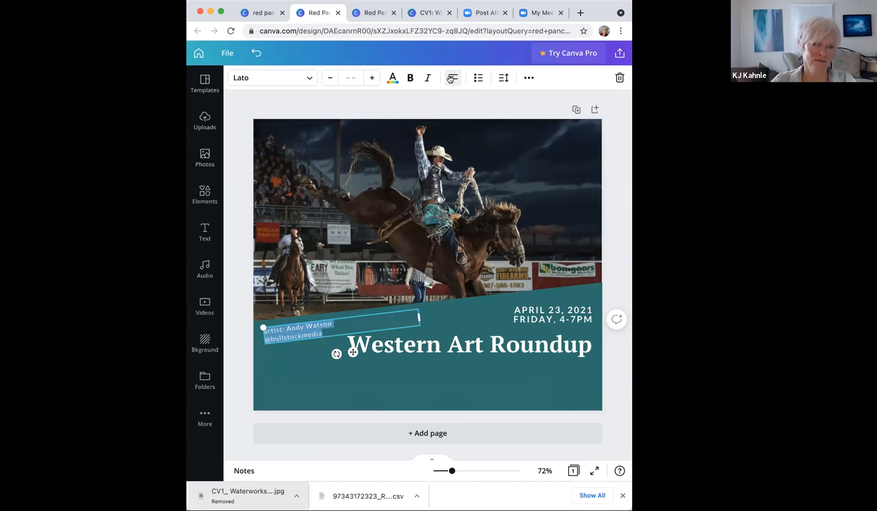
left_click(239, 107)
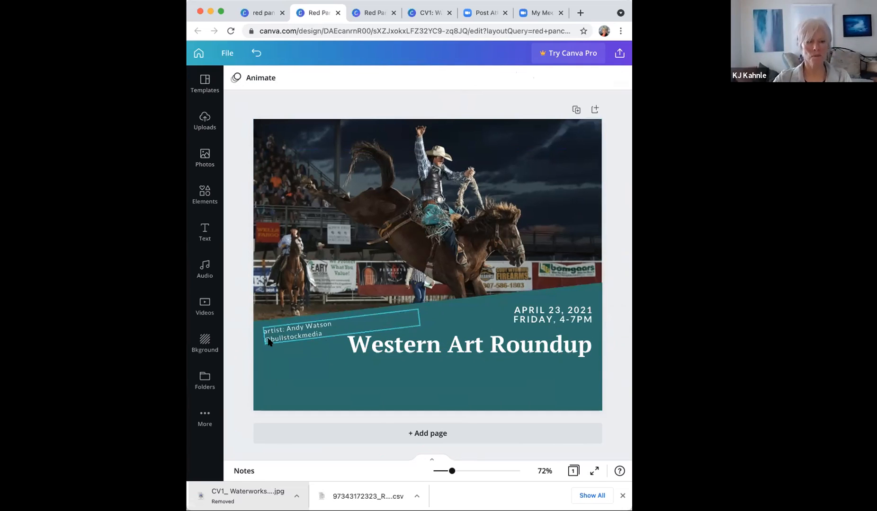
Step: Move the heading and date lower on the teal band, aligning the heading under the date
left_click(521, 345)
left_click_drag(521, 344, 517, 372)
left_click_drag(568, 317, 556, 344)
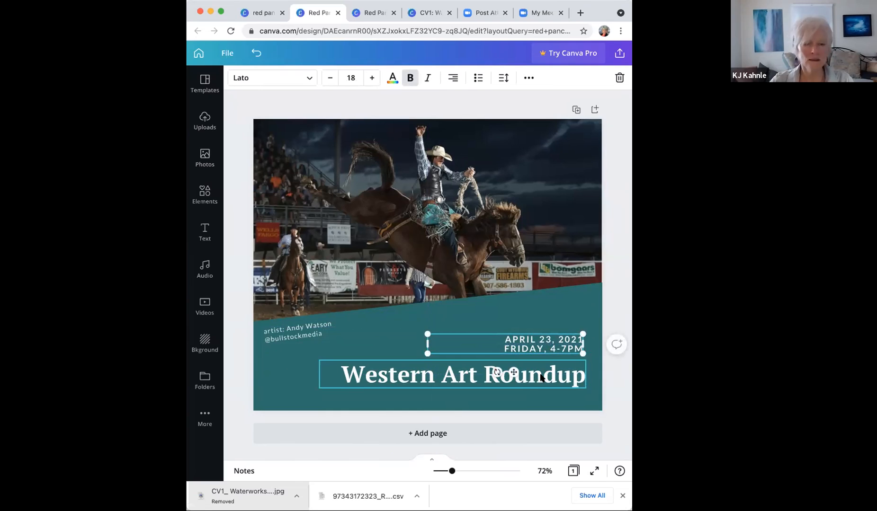
left_click_drag(549, 345, 550, 335)
left_click_drag(542, 375, 541, 370)
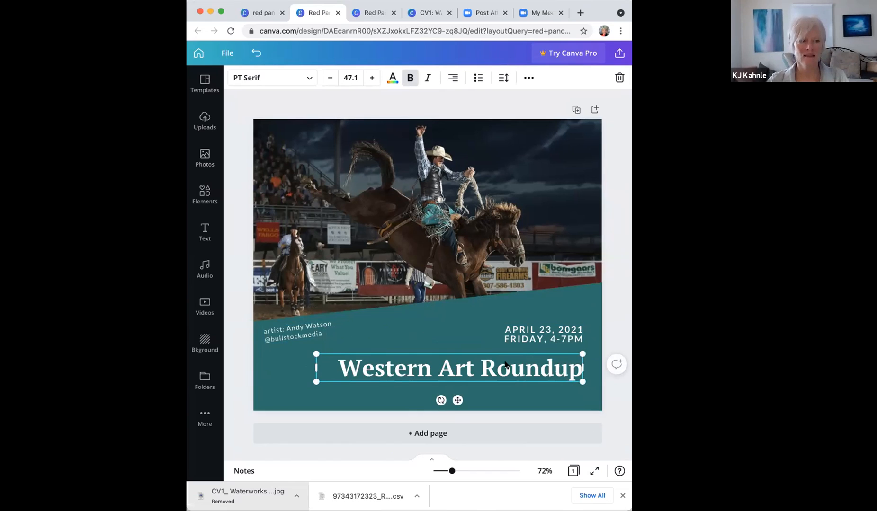
left_click(456, 318)
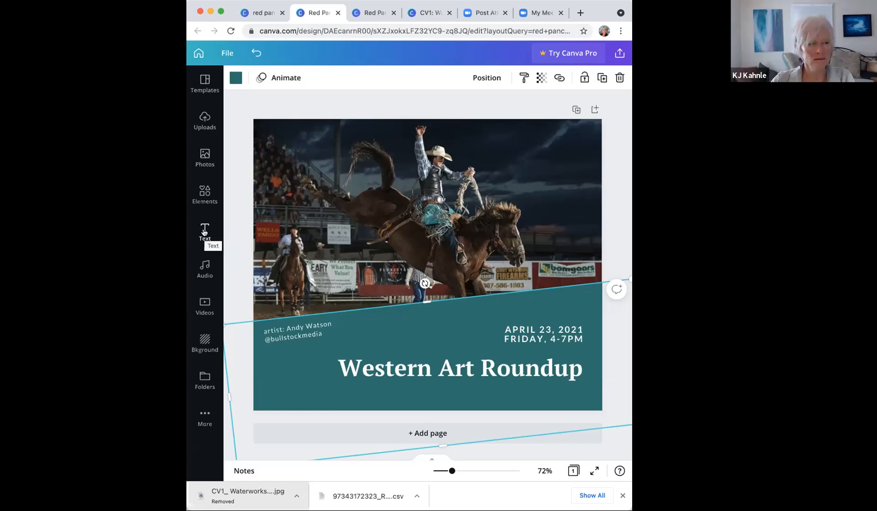
left_click(204, 232)
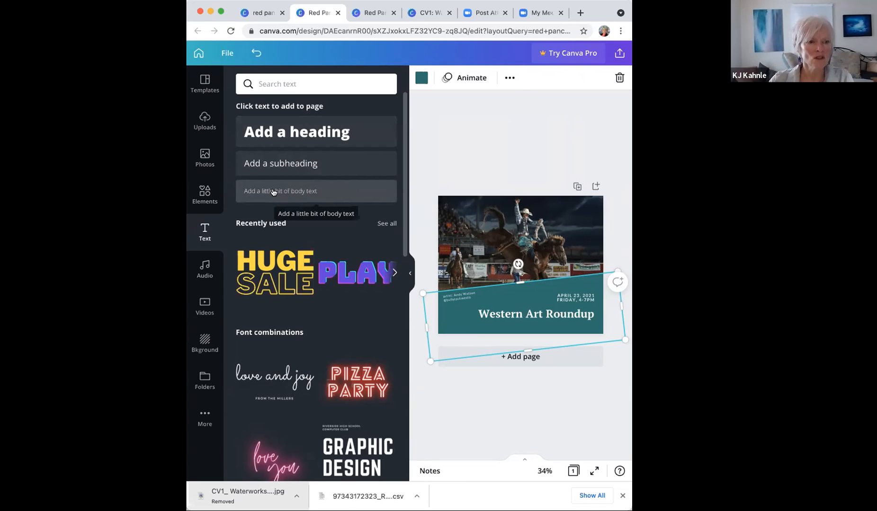
Step: Add an 'Add a subheading' text box below the Western Art Roundup heading and browse font combinations
left_click(278, 165)
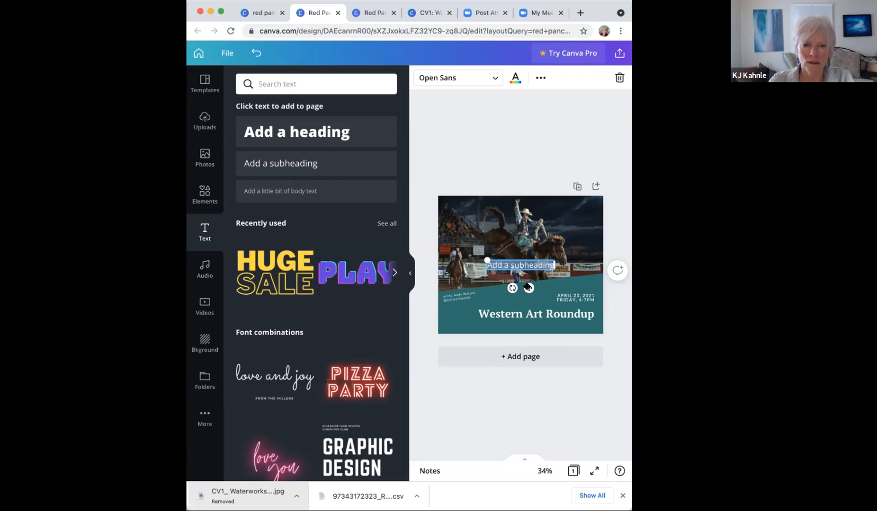
left_click_drag(528, 288, 566, 349)
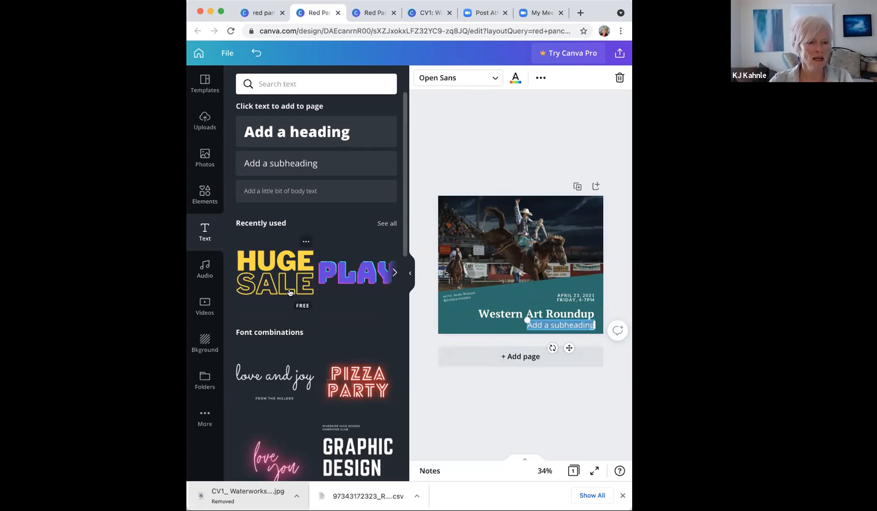
scroll(307, 327, "down", 5)
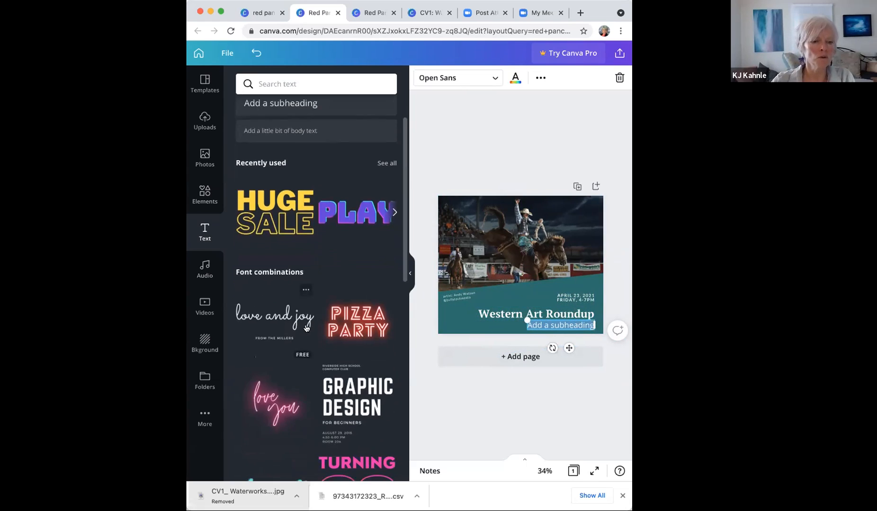
scroll(307, 328, "down", 7)
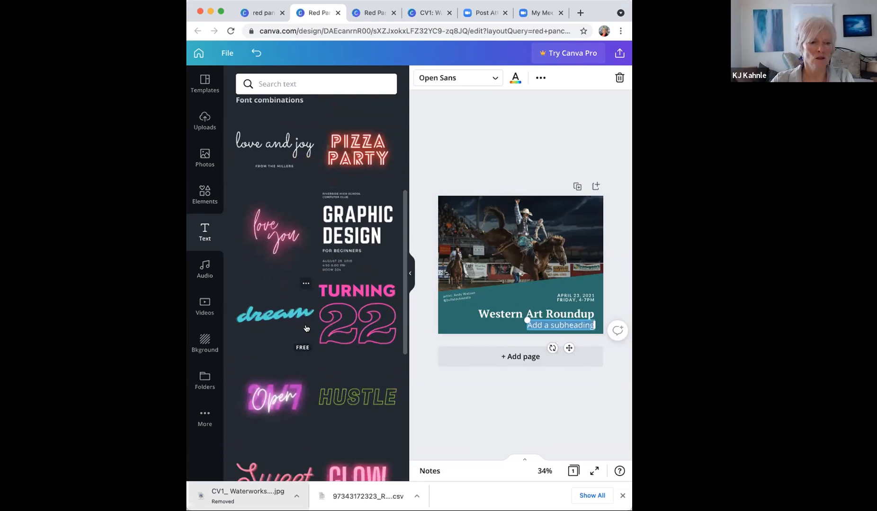
scroll(307, 328, "down", 7)
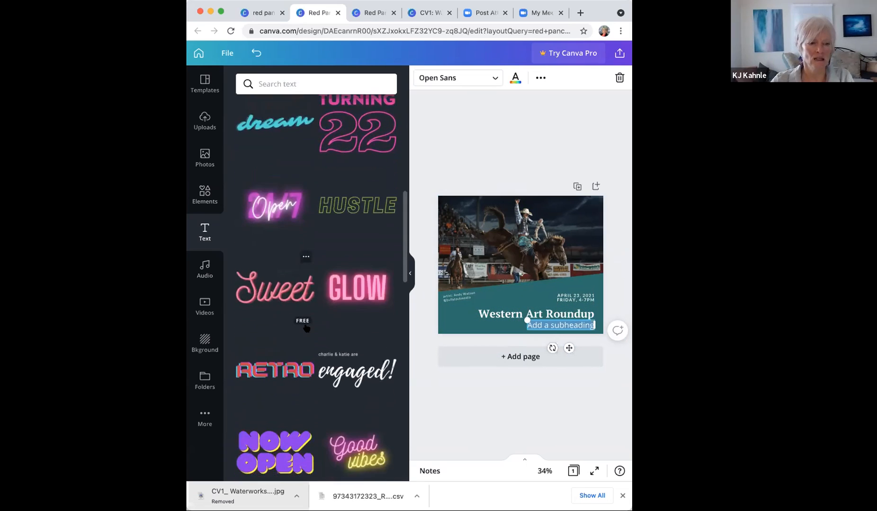
scroll(307, 328, "up", 4)
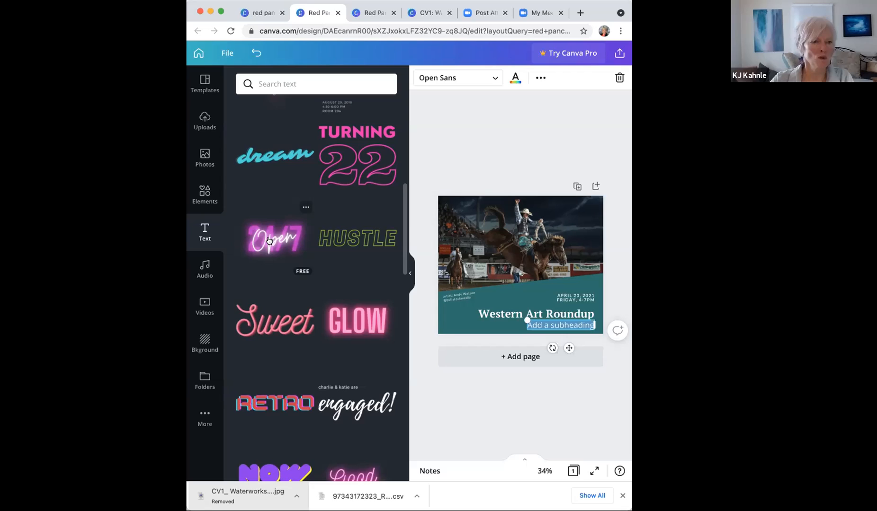
Step: Try the Open 24/7 neon text, delete it, and add the Sweet neon text instead
left_click(269, 240)
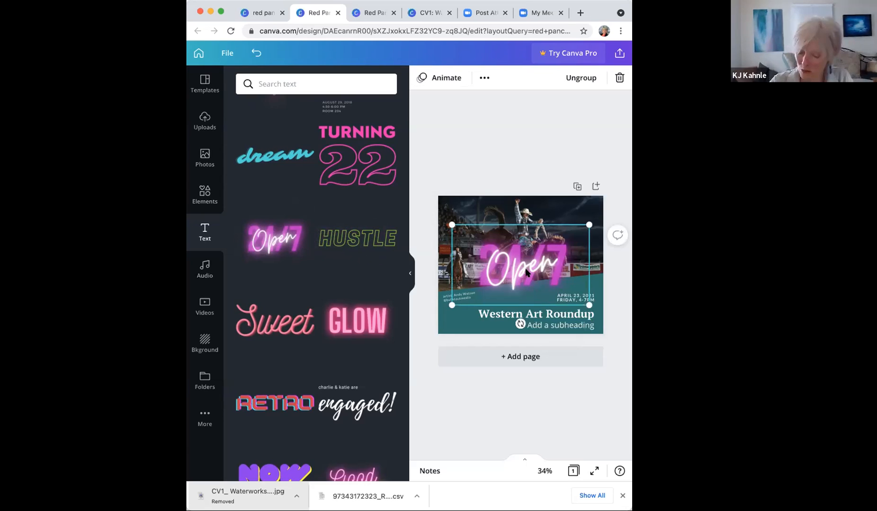
key("Delete")
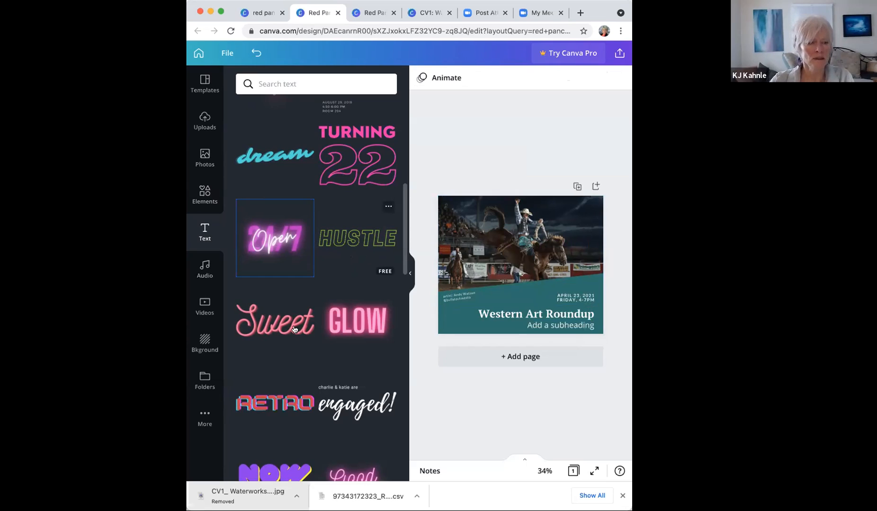
left_click(278, 328)
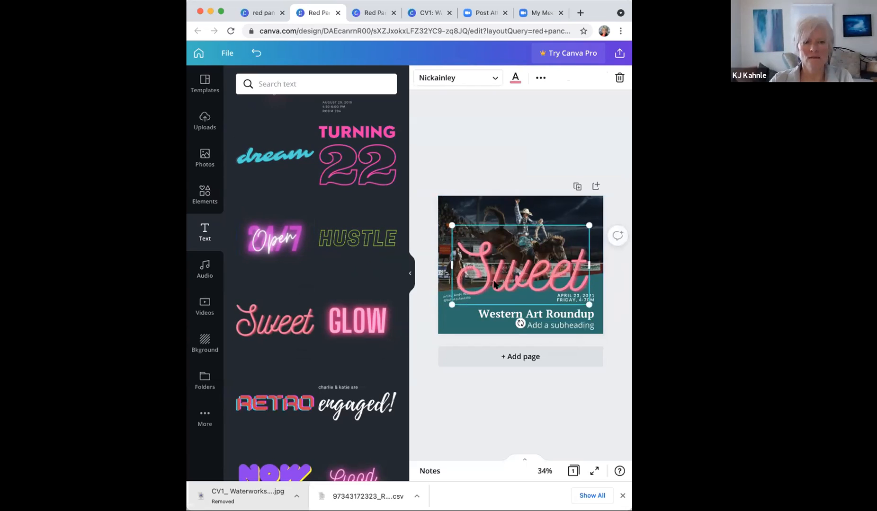
left_click(407, 274)
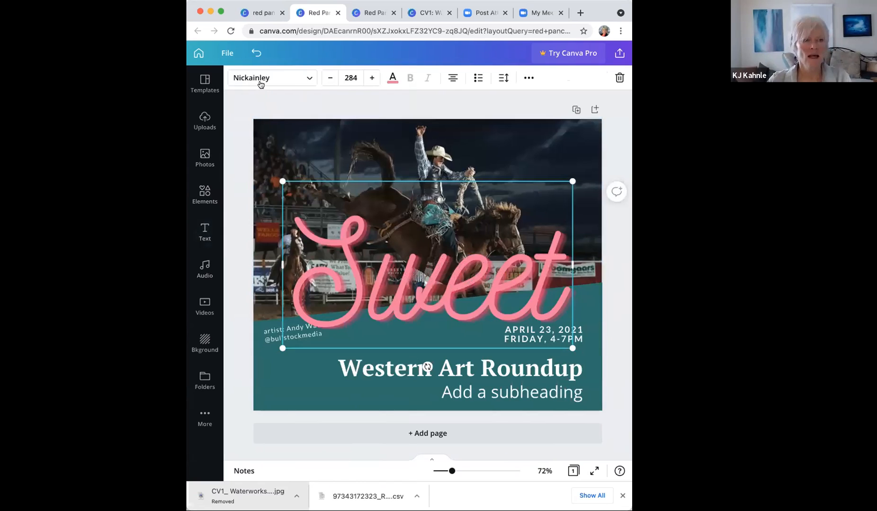
Step: Retype the Sweet neon text to read 'come to the show'
double_click(417, 289)
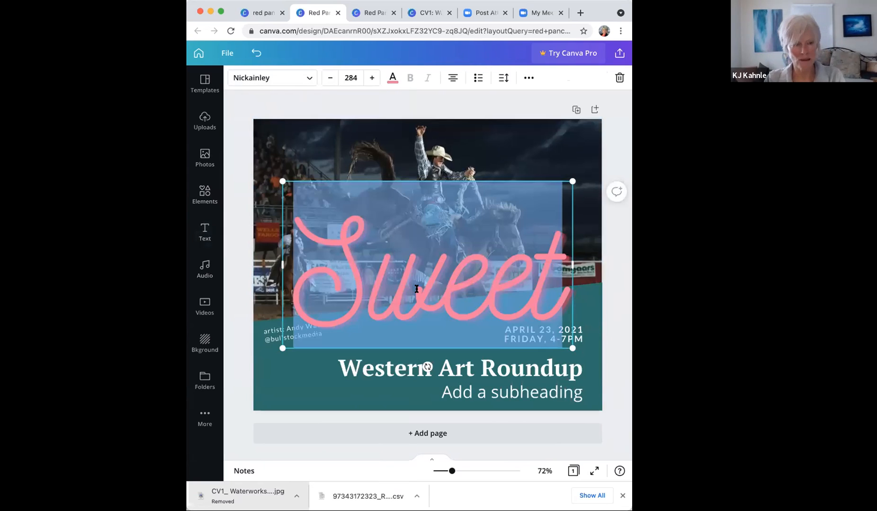
type("come")
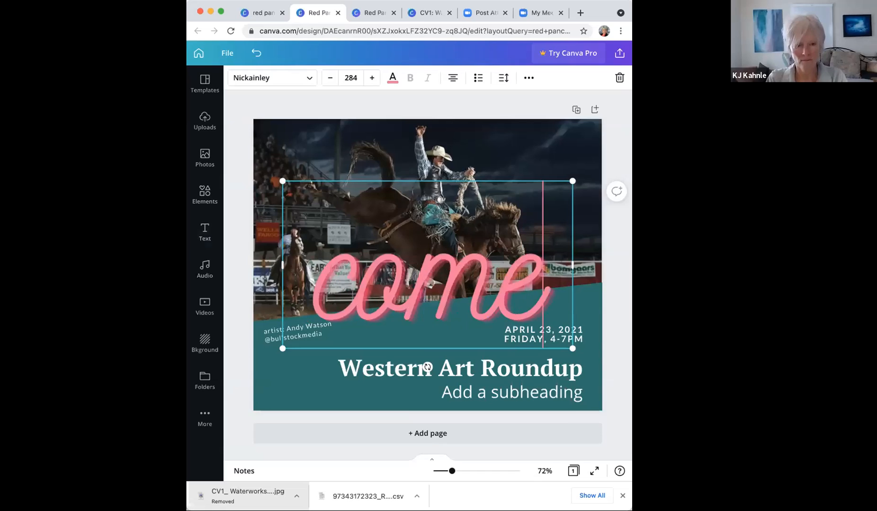
type(" to the")
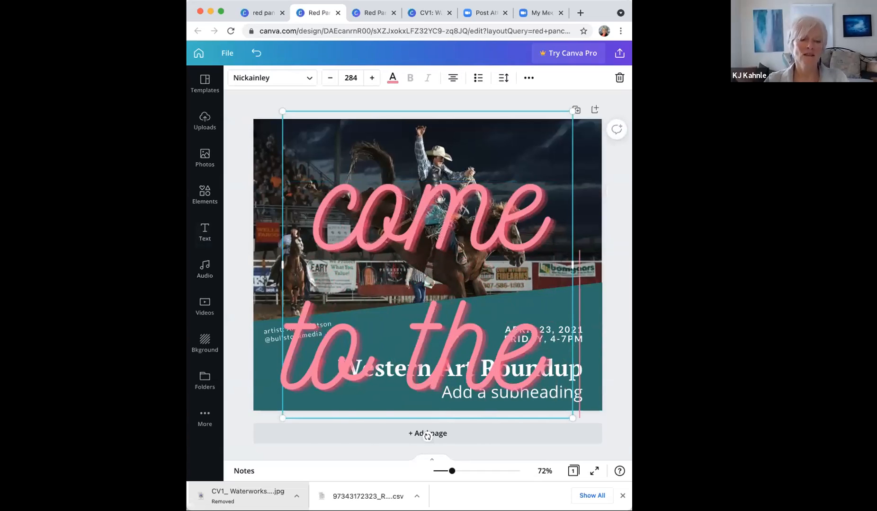
type(" show")
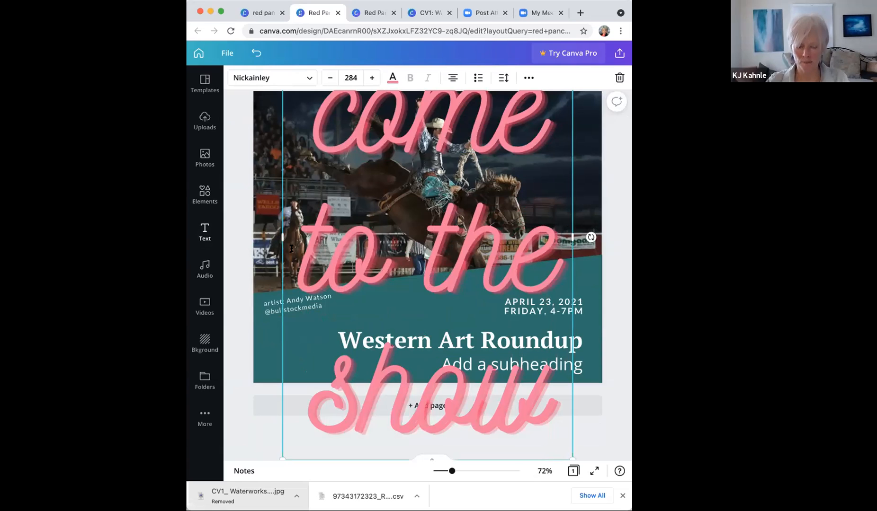
left_click(241, 174)
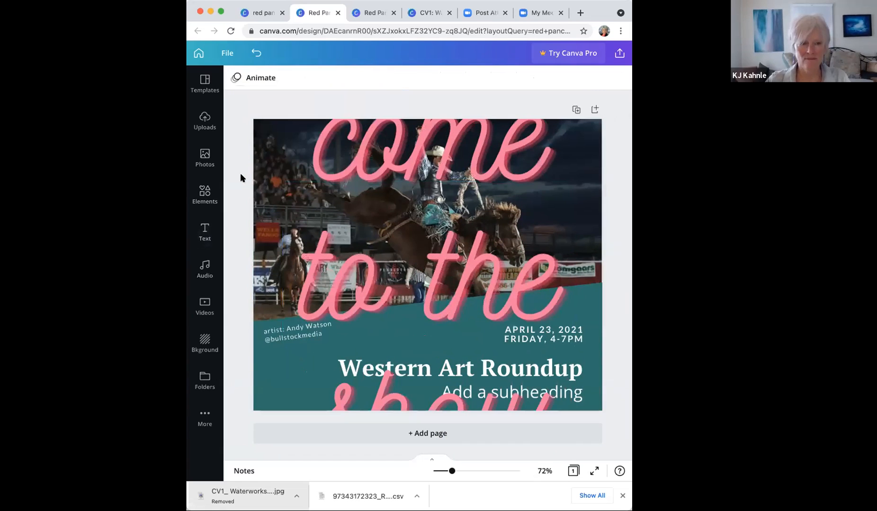
left_click(358, 162)
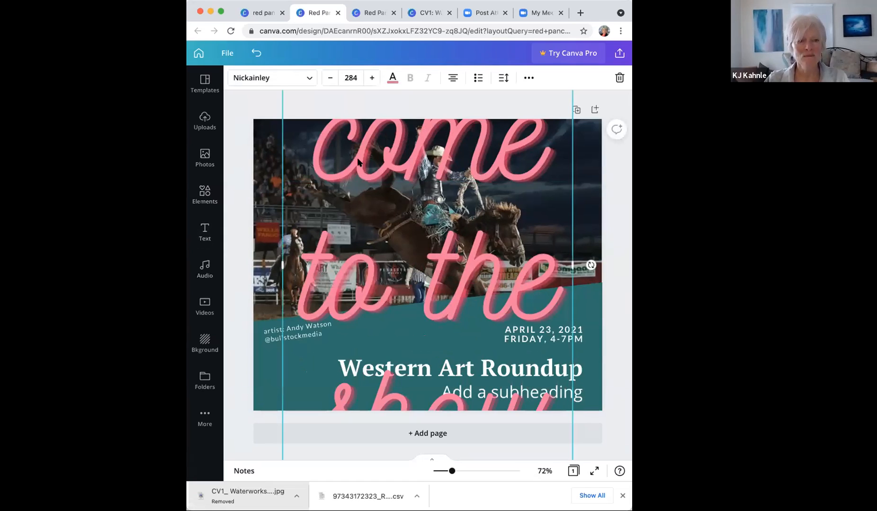
Step: Delete the pink text, then retype the subheading as 'Opening Reception', shrinking and nudging it under the title
key("Delete")
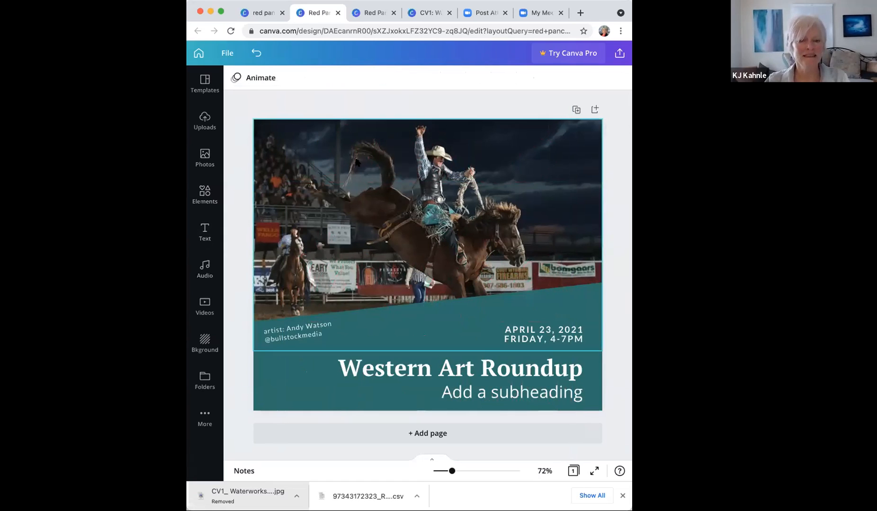
left_click(515, 396)
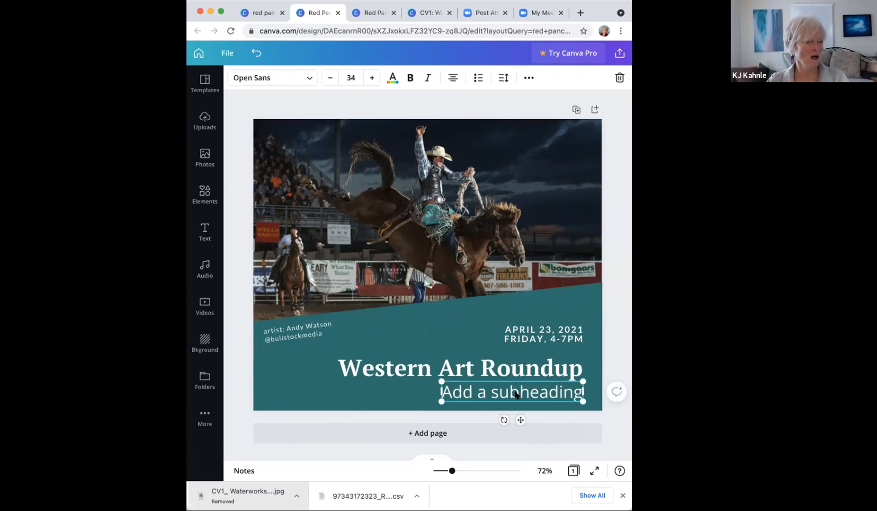
left_click(515, 395)
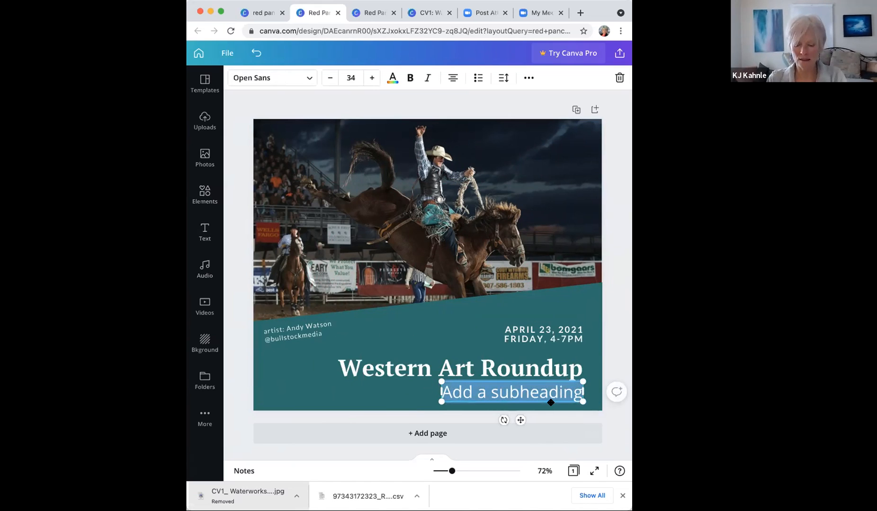
type("Opening Reception")
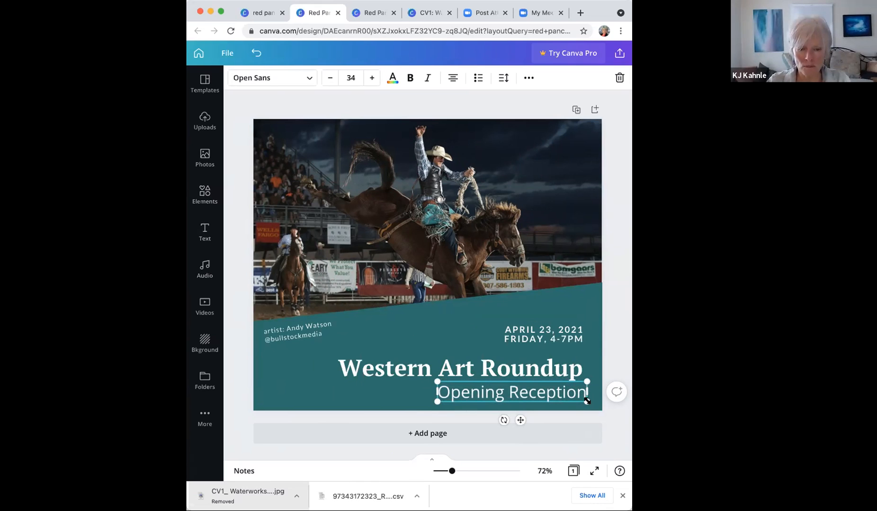
left_click_drag(587, 401, 534, 390)
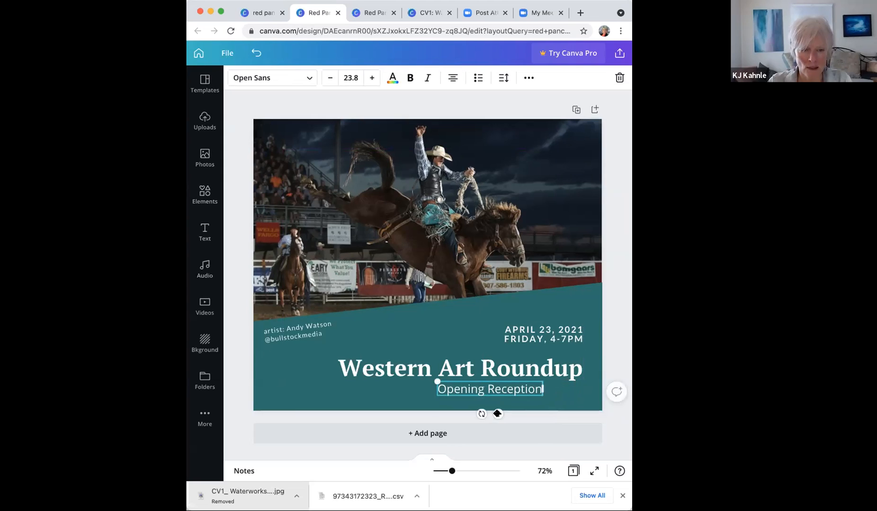
left_click_drag(497, 414, 533, 419)
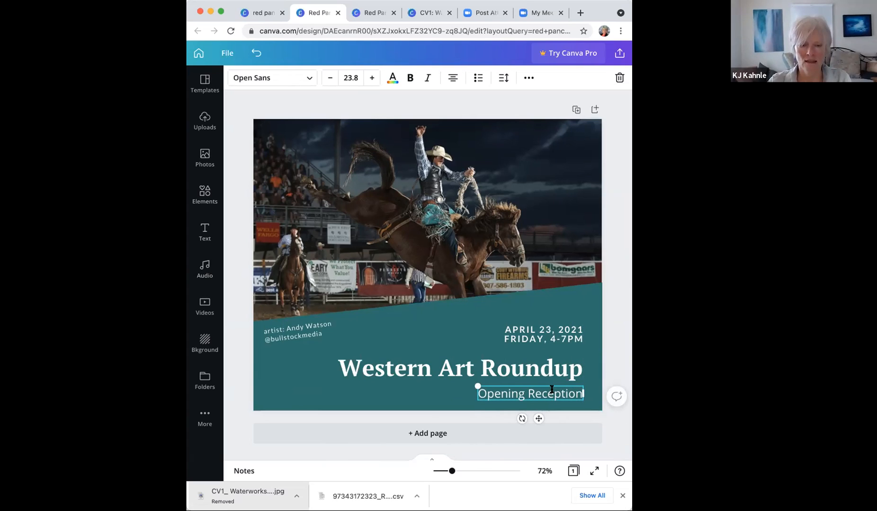
Step: Change the Opening Reception subheading's font from Open Sans to Lato to match the date
left_click(553, 334)
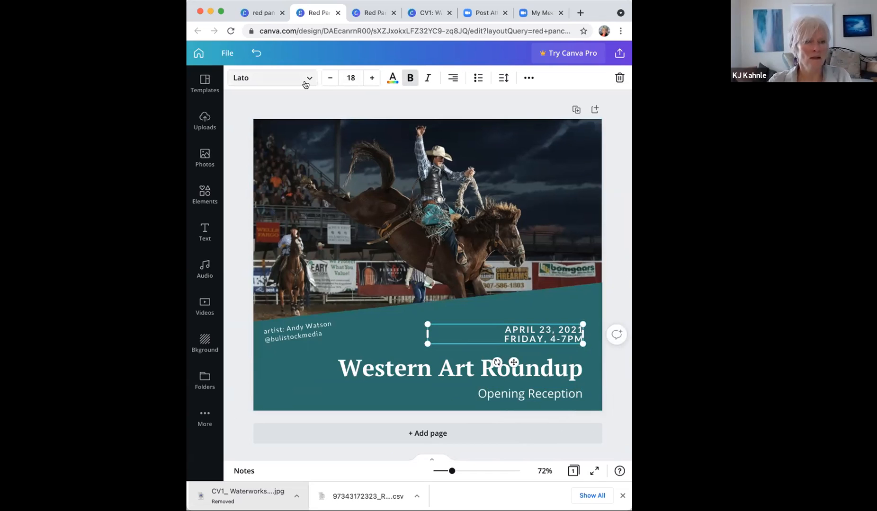
left_click(520, 396)
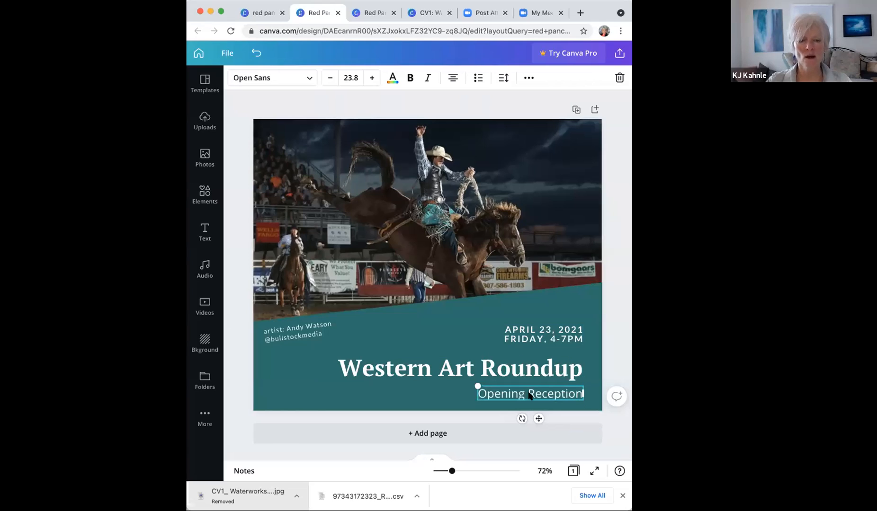
left_click(308, 78)
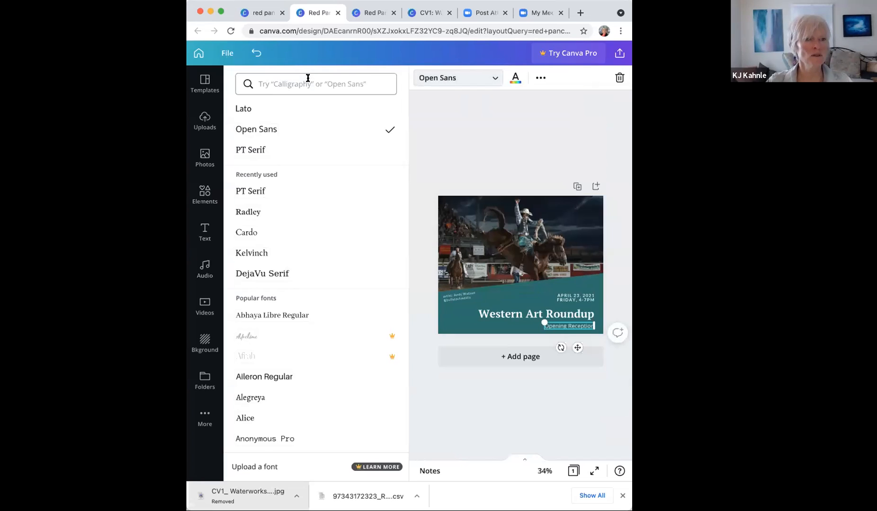
left_click(243, 109)
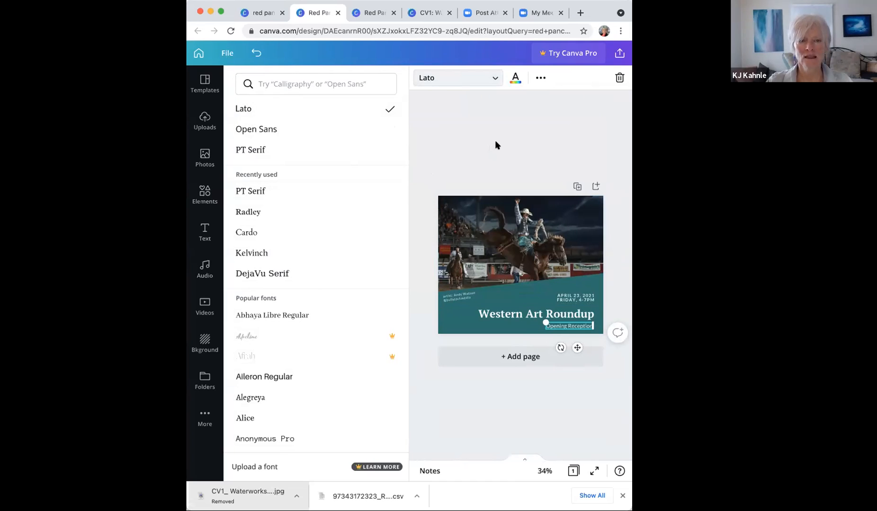
left_click(495, 78)
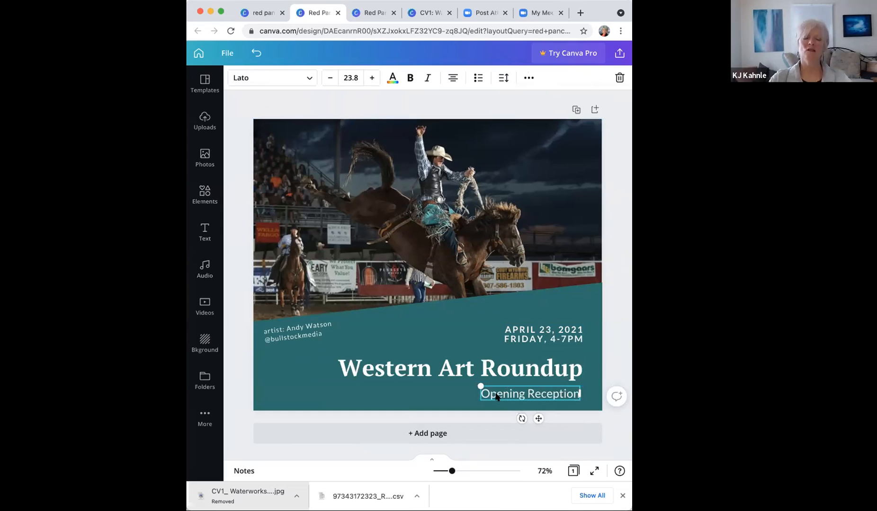
Step: Shrink the subheading slightly, lower the artist credit, and drag the teal band's top edge down
left_click_drag(489, 389, 495, 390)
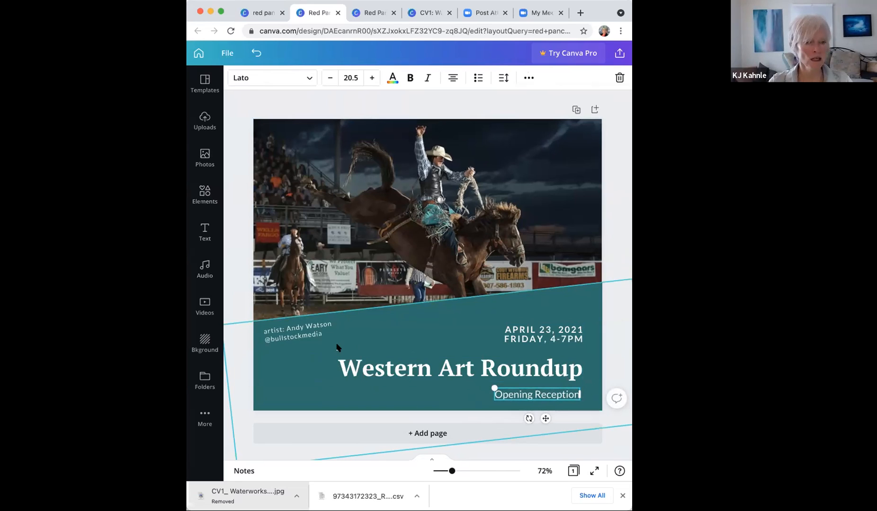
left_click_drag(297, 328, 297, 343)
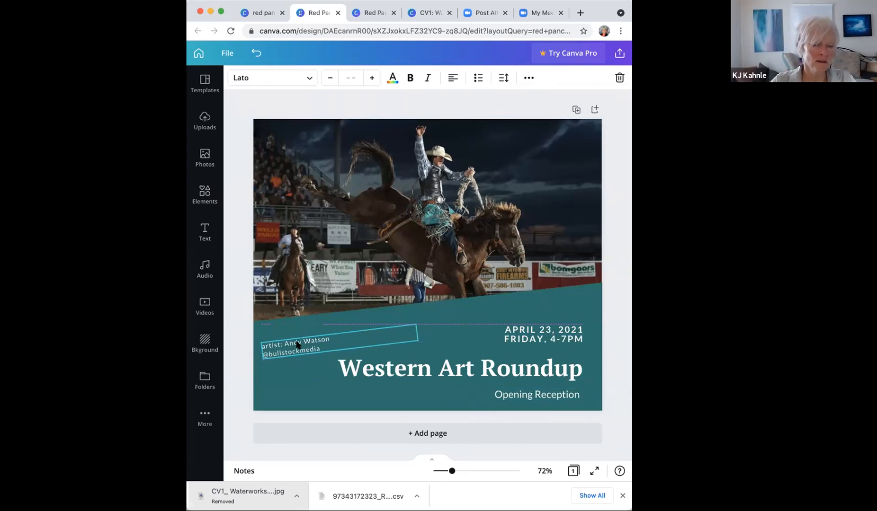
left_click(470, 315)
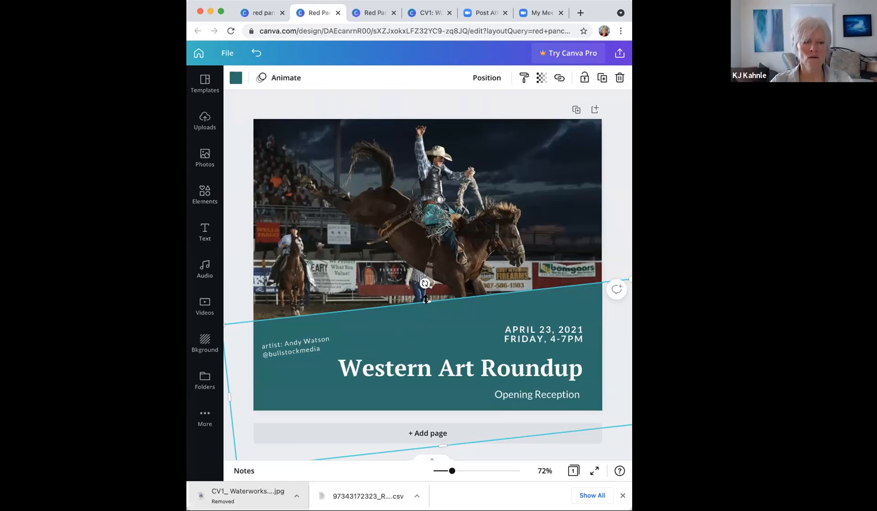
left_click_drag(426, 300, 423, 318)
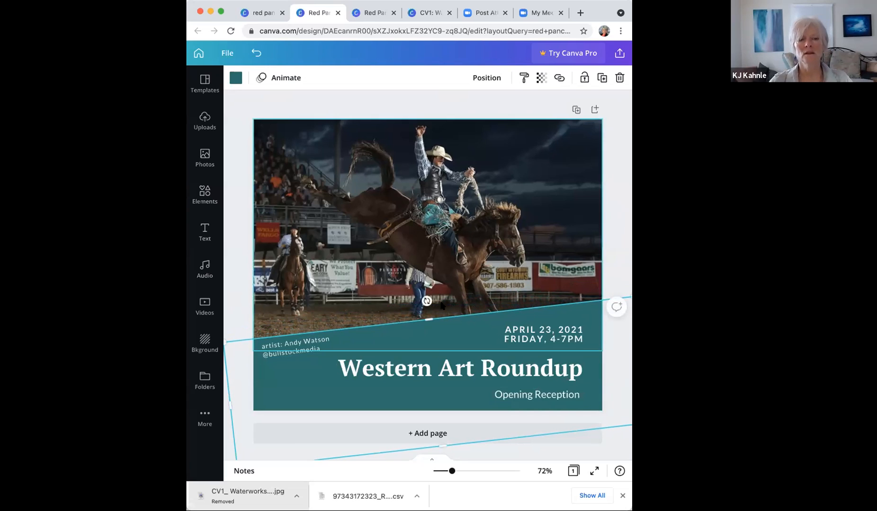
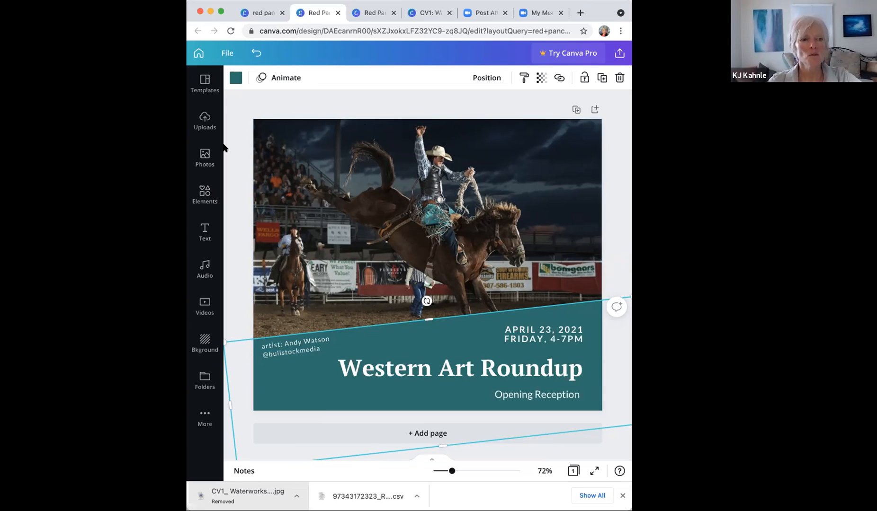
Step: Bring back the 'mountains' photo search results and scroll through them
left_click(203, 163)
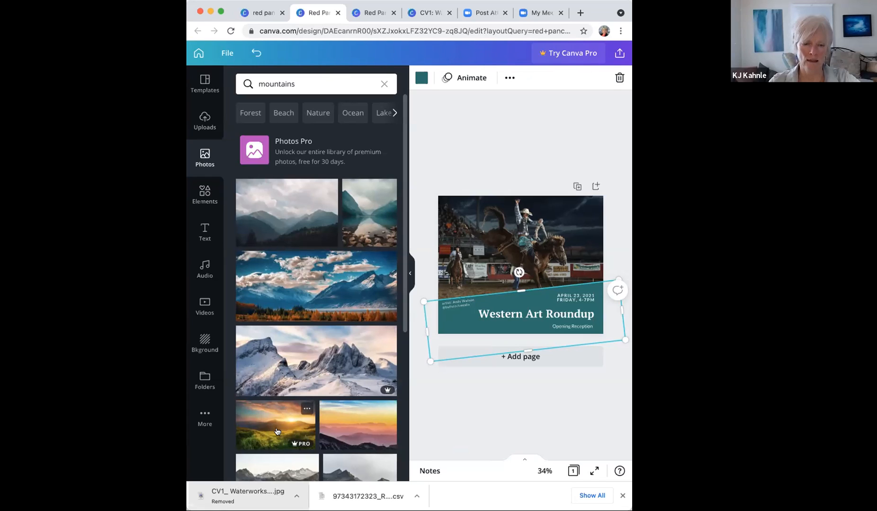
scroll(278, 431, "down", 5)
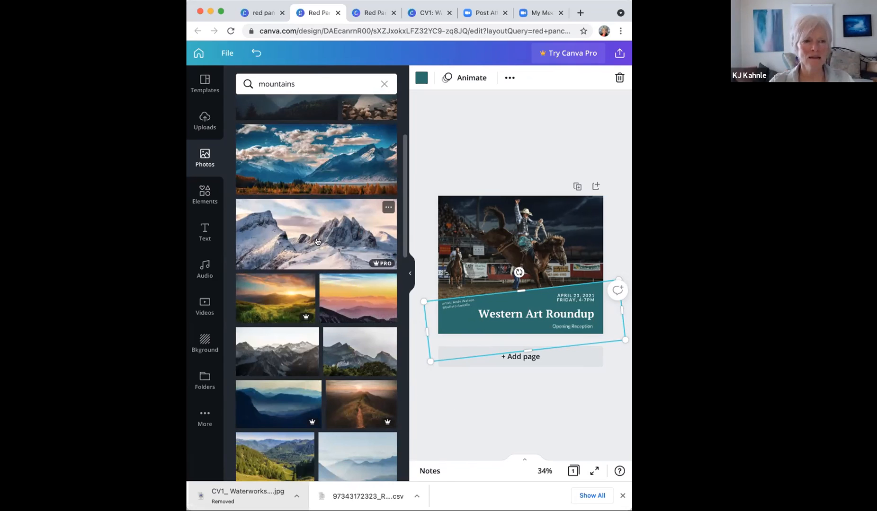
Step: Browse the shapes, frames and stickers in Elements, then hide the side panel
left_click(204, 195)
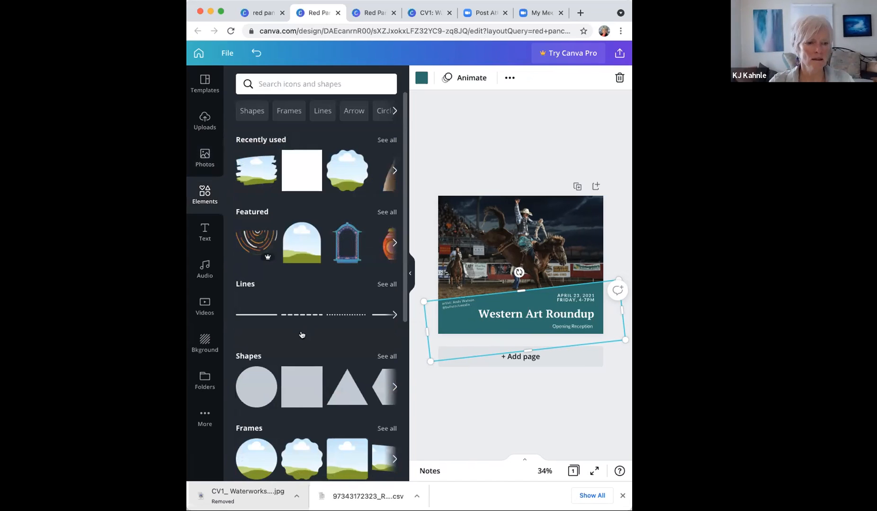
scroll(260, 244, "down", 1)
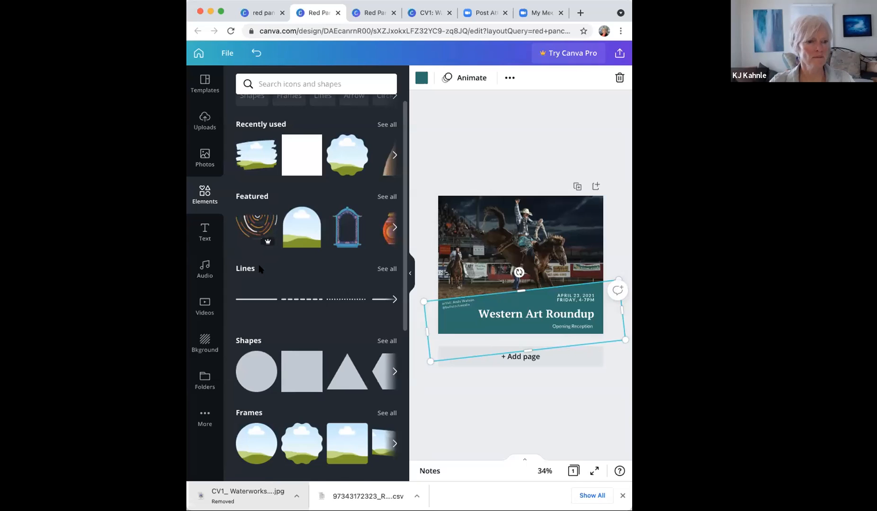
scroll(260, 269, "down", 3)
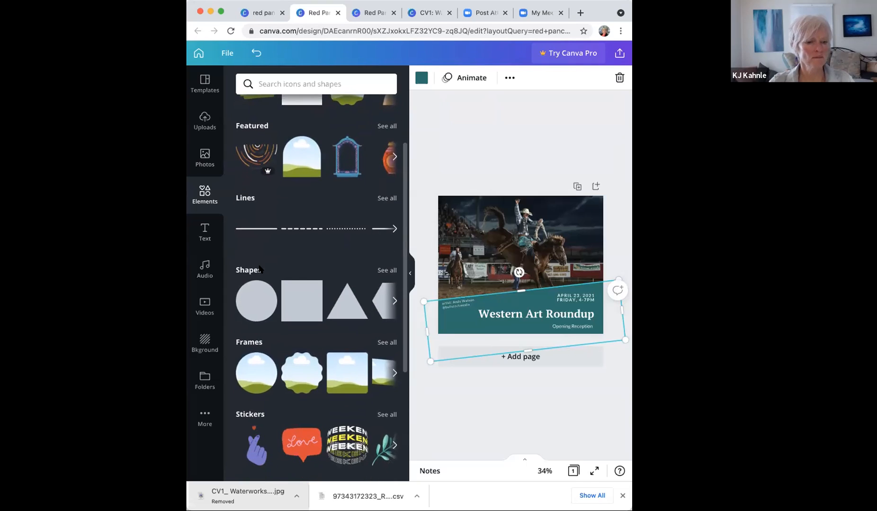
scroll(327, 398, "down", 2)
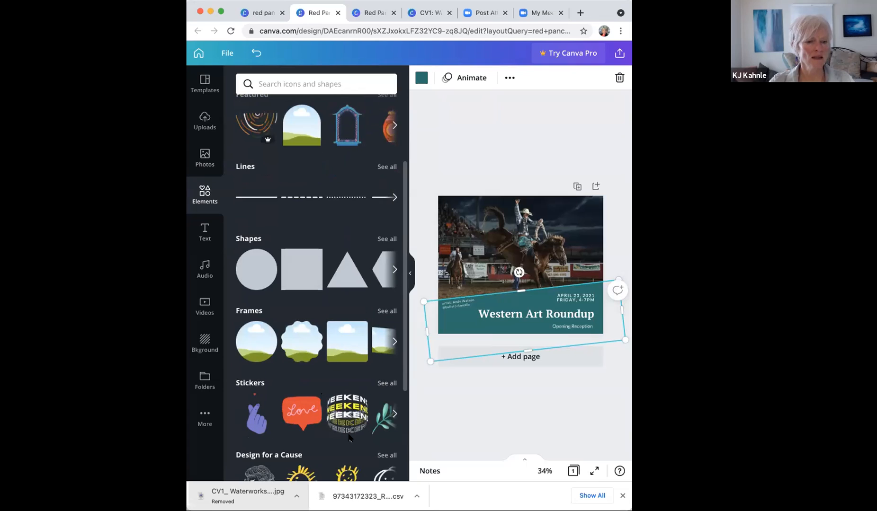
scroll(350, 438, "down", 1)
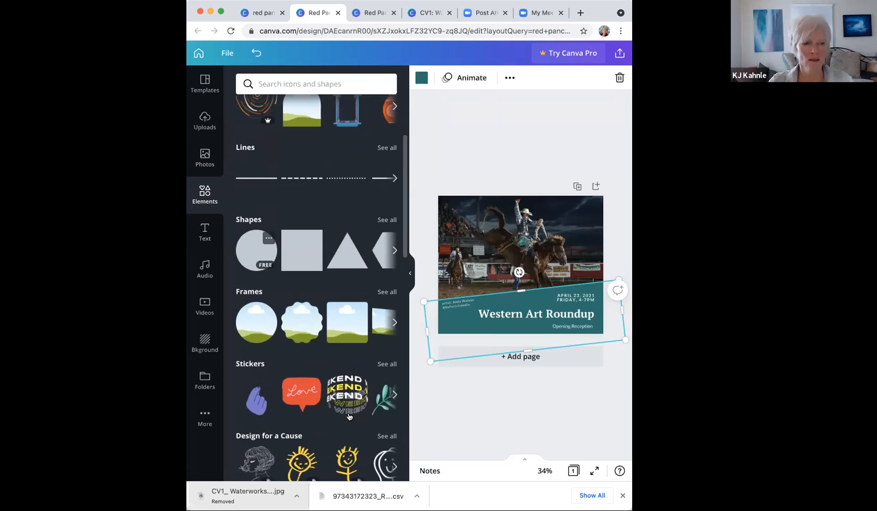
scroll(349, 417, "down", 8)
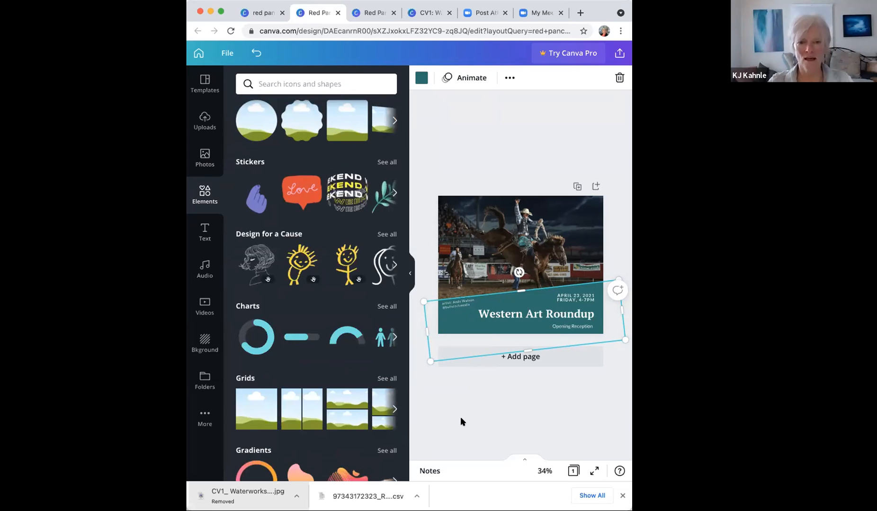
left_click(409, 274)
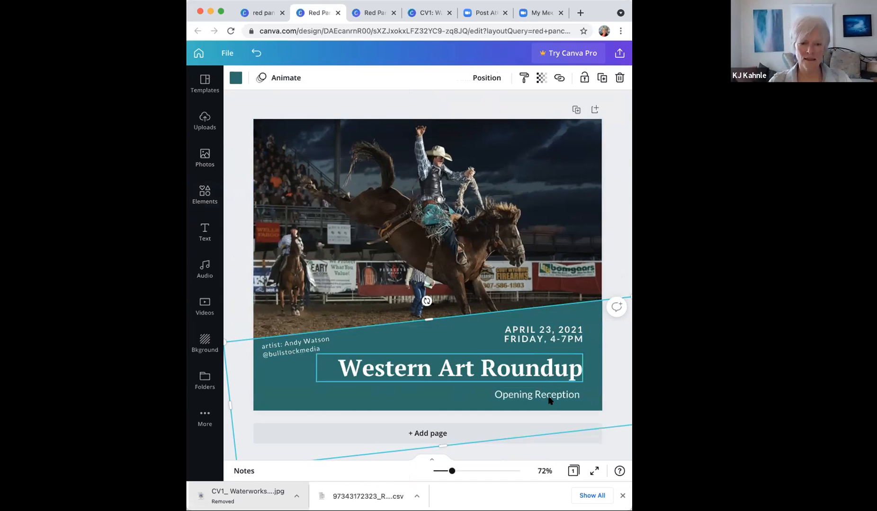
Step: Lower the title slightly, then group the teal band with the artist credit, date, title and Opening Reception
left_click(549, 373)
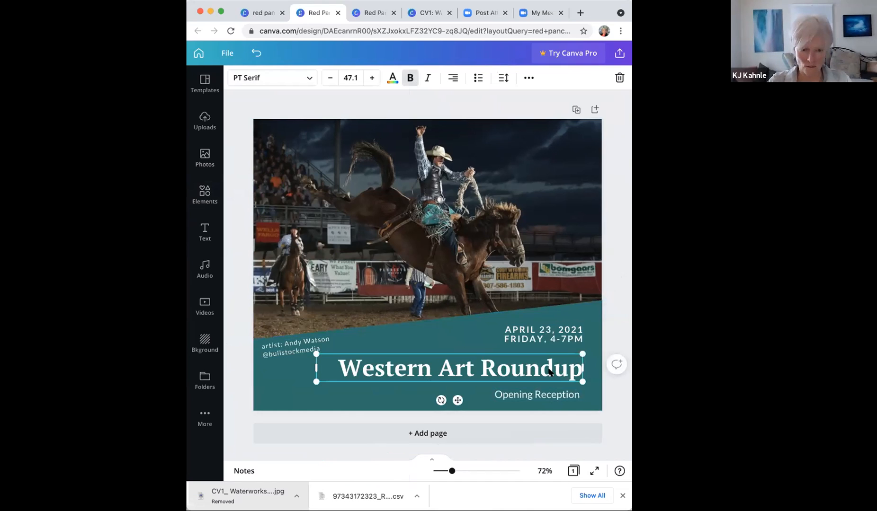
left_click_drag(550, 373, 549, 378)
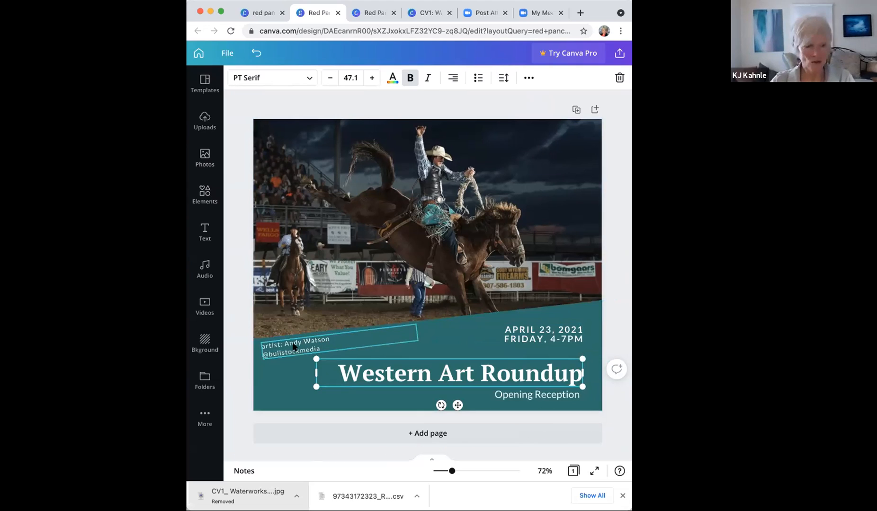
left_click(420, 337)
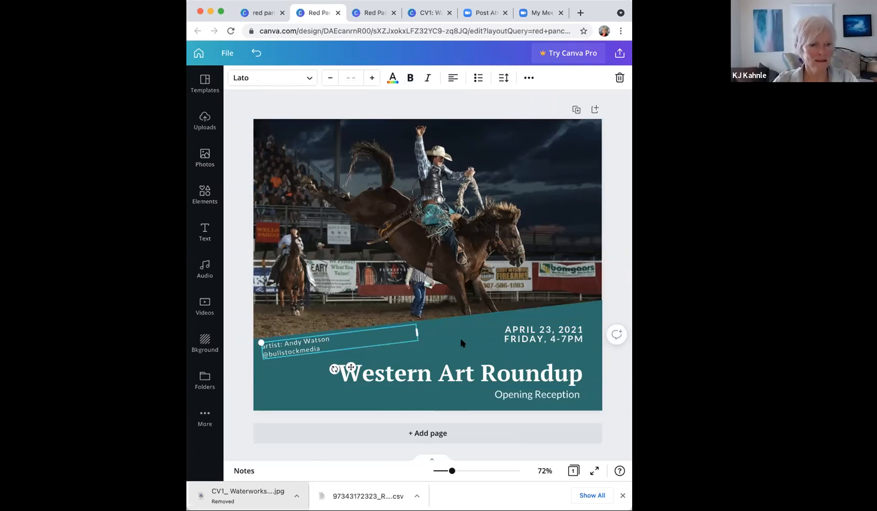
left_click(546, 335, "shift")
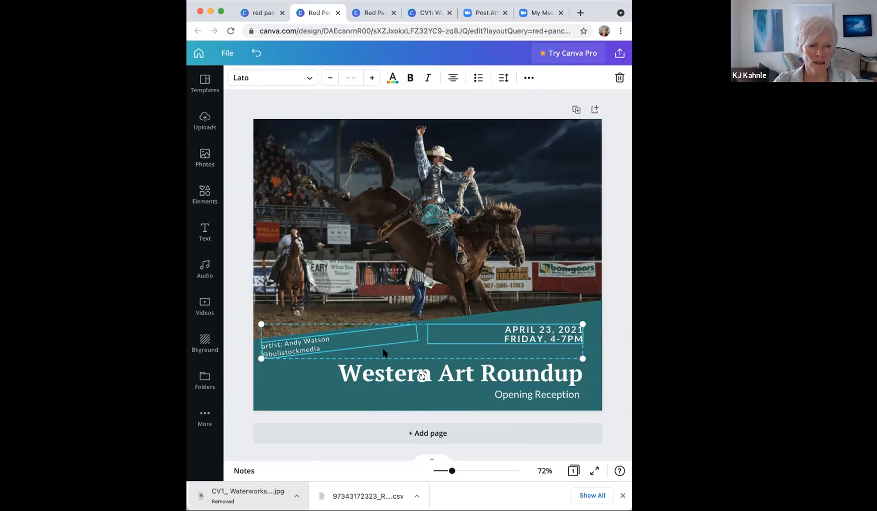
left_click(436, 377, "shift")
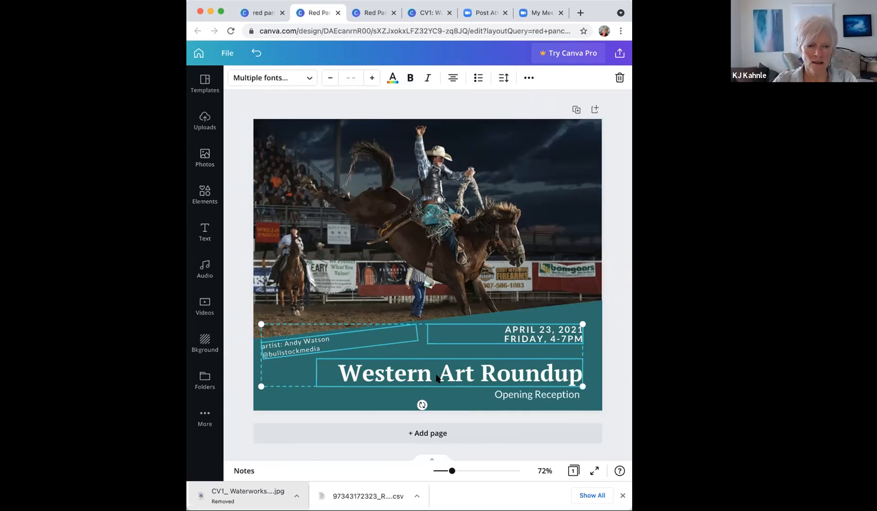
left_click(533, 400, "shift")
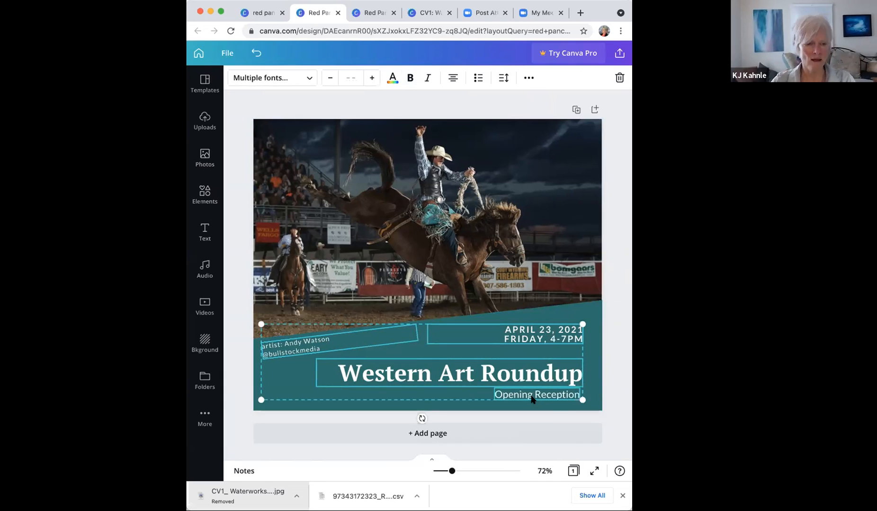
left_click(580, 313)
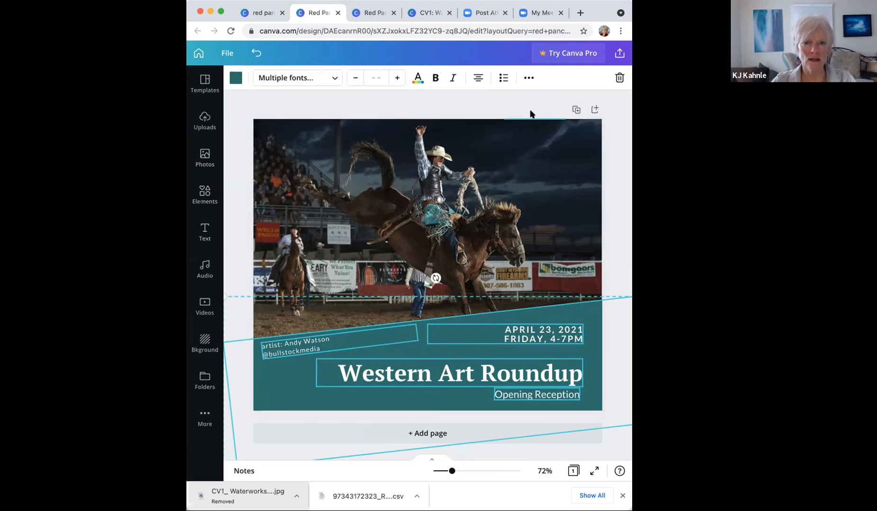
left_click(529, 79)
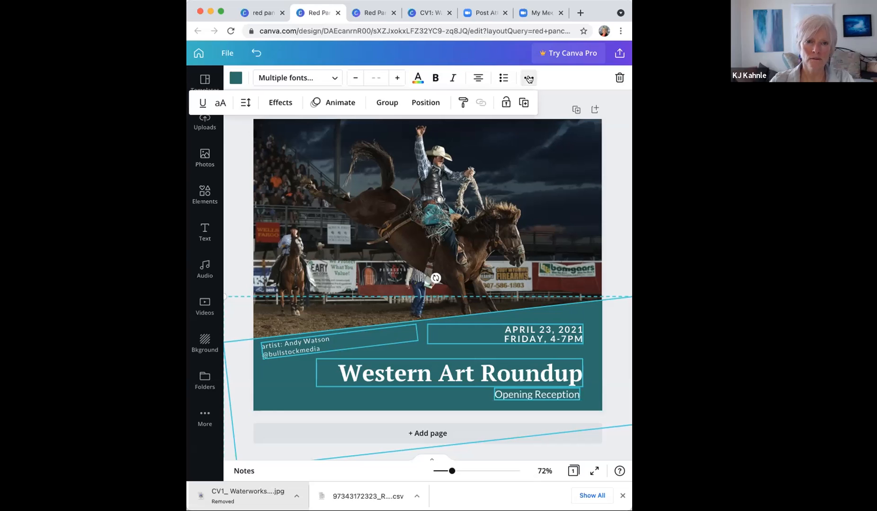
left_click(387, 102)
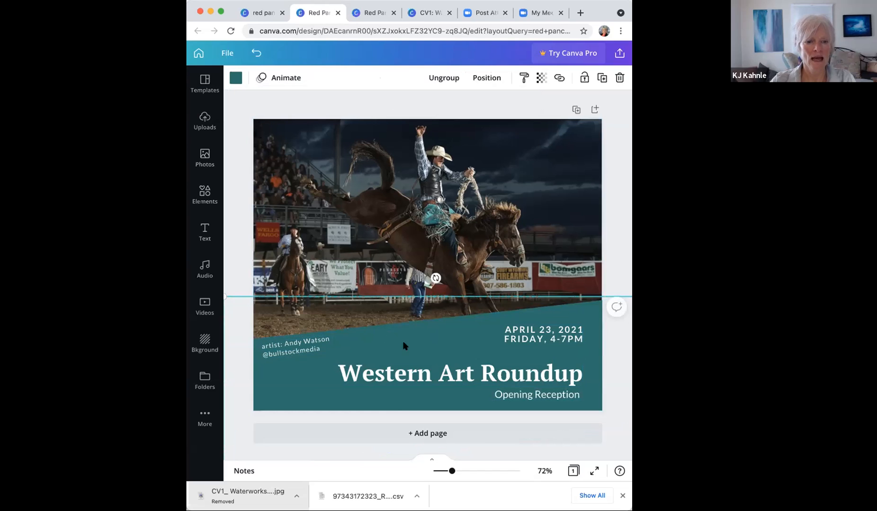
Step: Nudge the grouped teal band slightly and briefly check the uploaded images
left_click(406, 375)
mouse_move(406, 375)
left_mouse_down()
mouse_move(400, 359)
mouse_move(411, 378)
mouse_move(400, 386)
mouse_move(414, 386)
mouse_move(394, 384)
mouse_move(400, 371)
mouse_move(414, 373)
left_mouse_up()
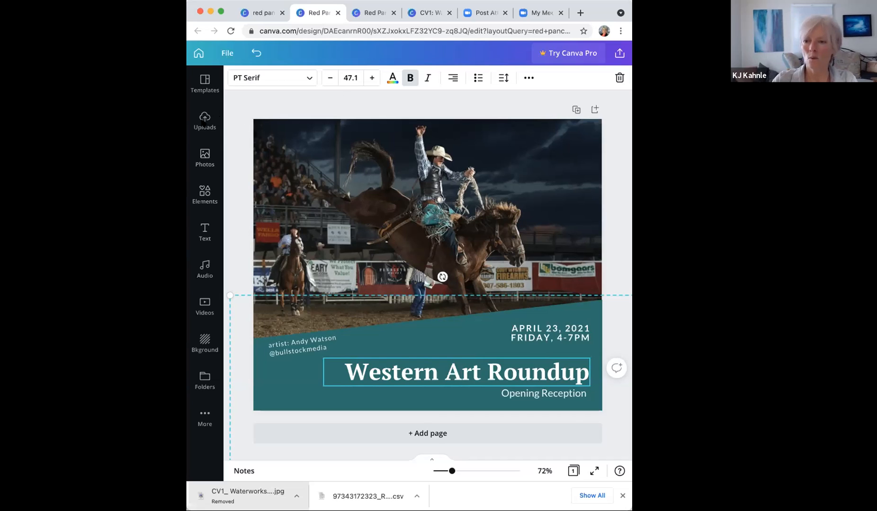
left_click(204, 123)
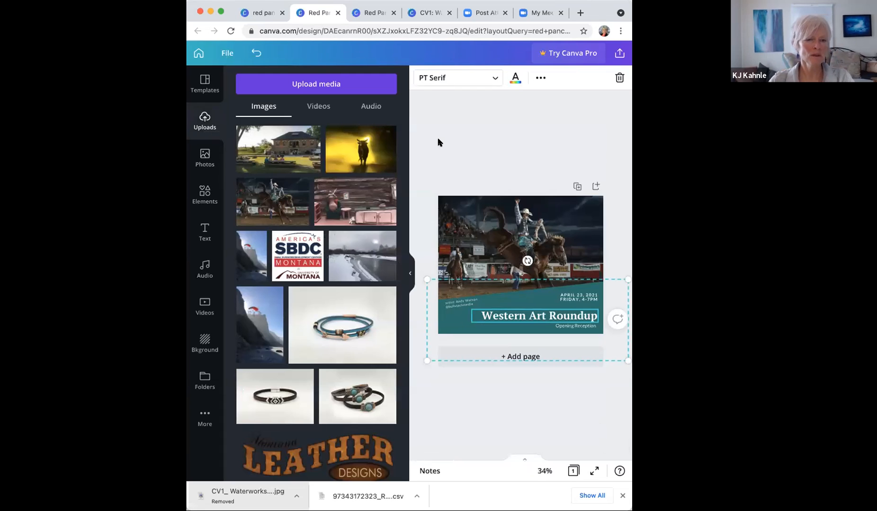
left_click(409, 275)
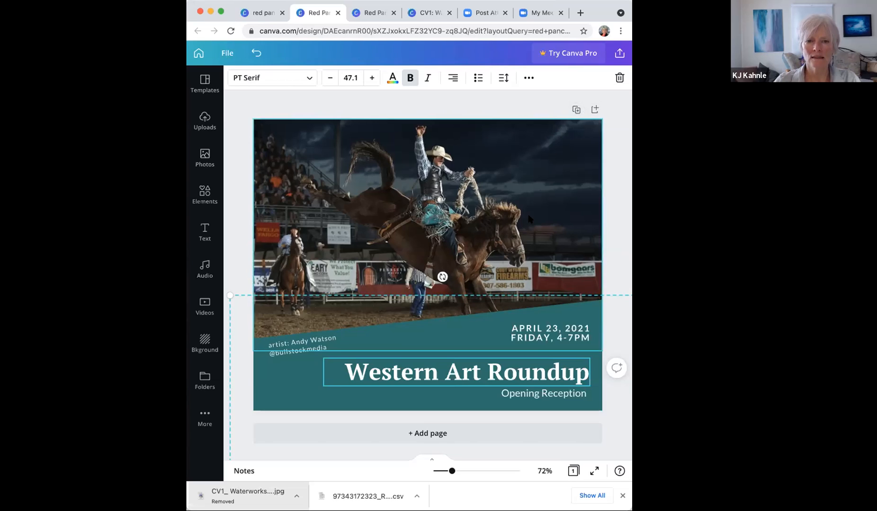
Step: Duplicate the page and delete the rodeo photo from page 2
left_click(574, 110)
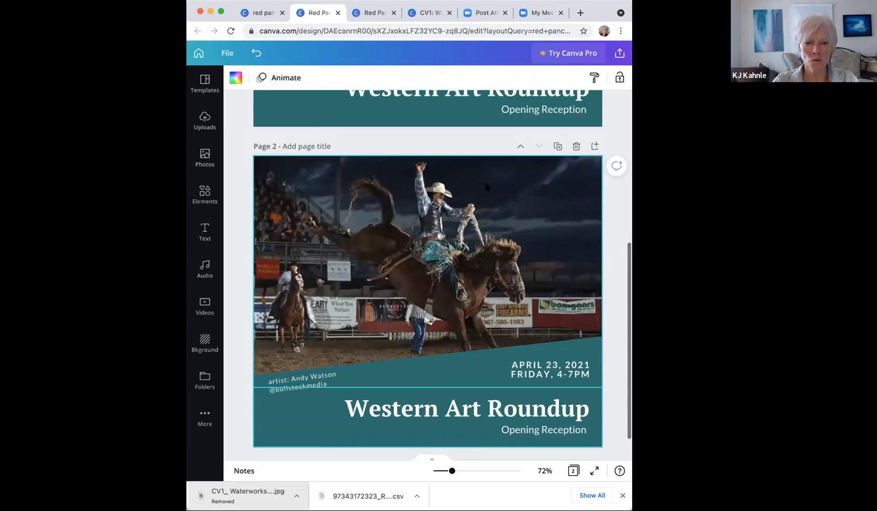
scroll(488, 187, "up", 3)
scroll(487, 188, "down", 4)
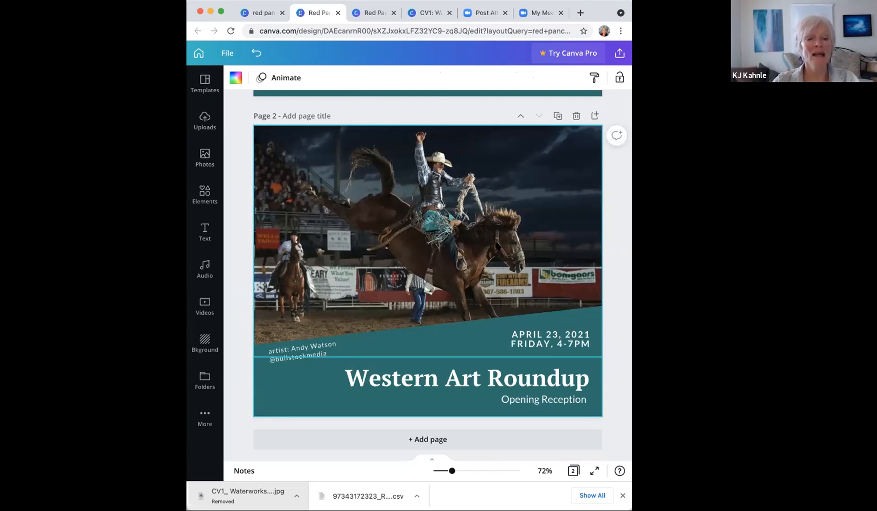
left_click(482, 228)
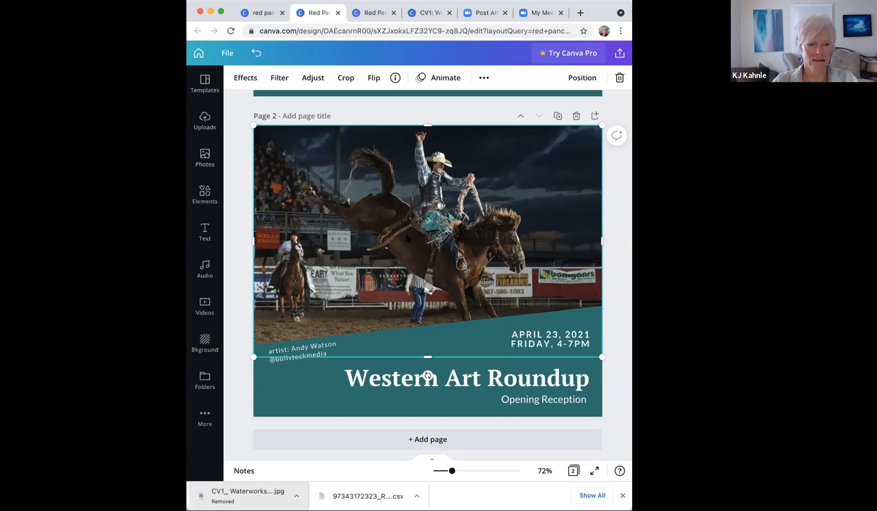
key("Delete")
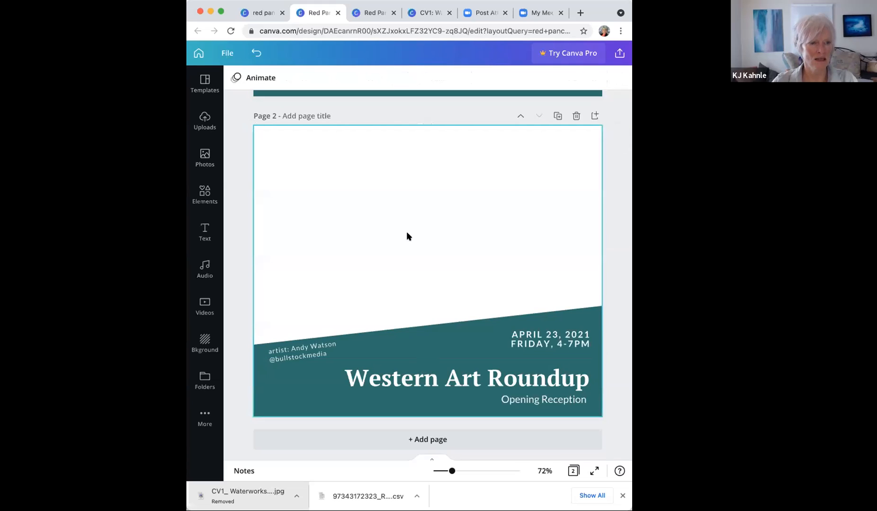
Step: Place the uploaded clay cabin kitchen image onto page 2
left_click(204, 121)
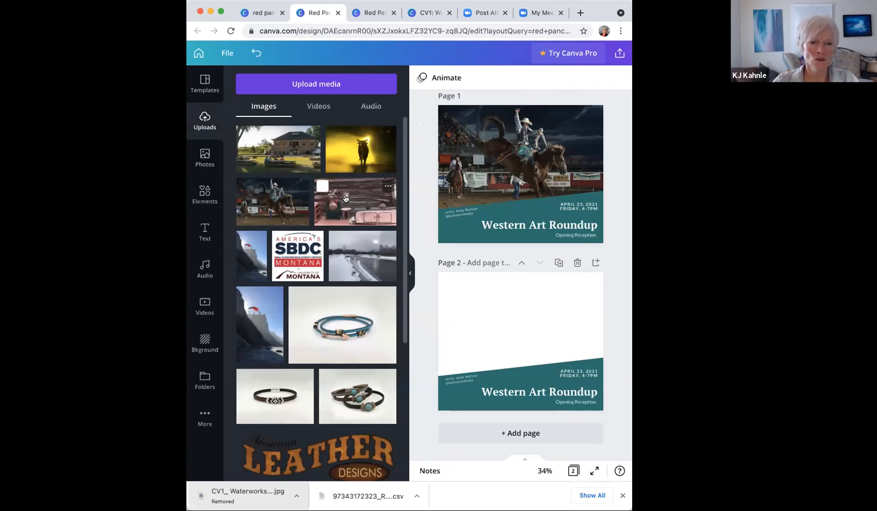
left_click_drag(348, 200, 469, 289)
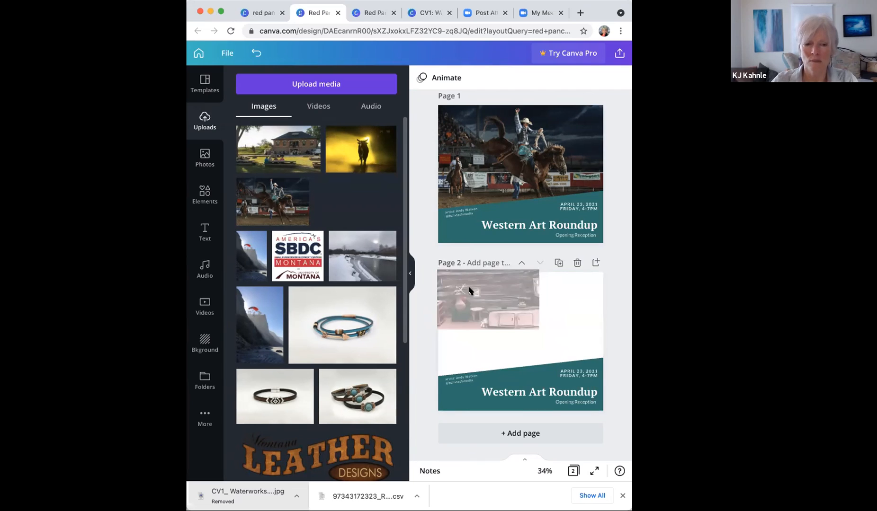
left_click_drag(518, 325, 503, 314)
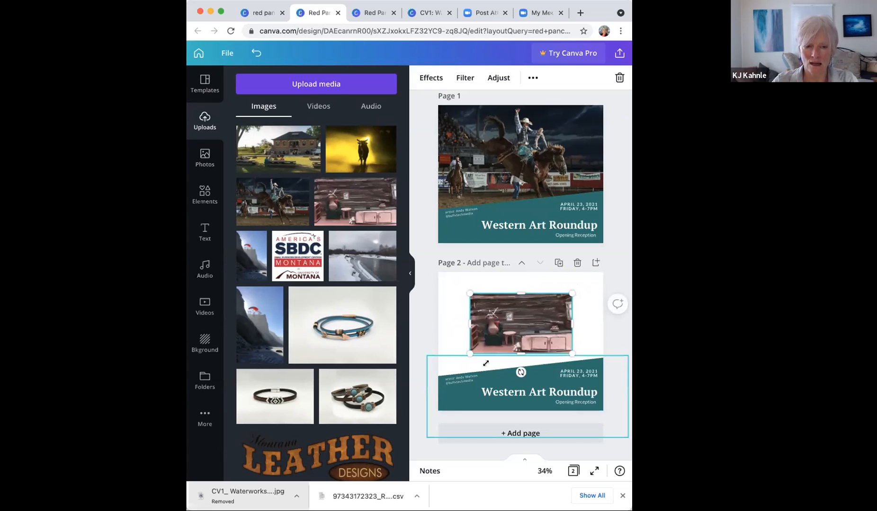
left_click(409, 276)
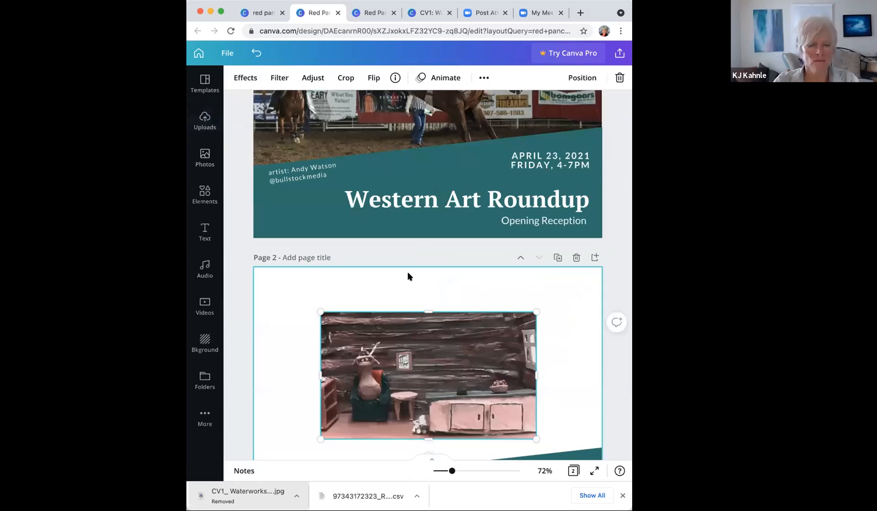
scroll(408, 277, "down", 5)
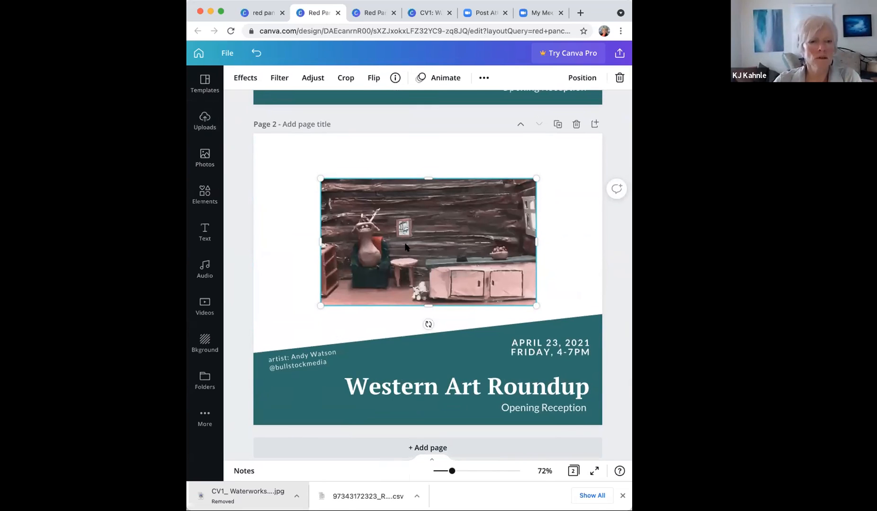
Step: Move the cabin photo up and left, enlarge it, and trim its bottom and right side
left_click_drag(379, 227, 298, 173)
left_click_drag(467, 261, 552, 309)
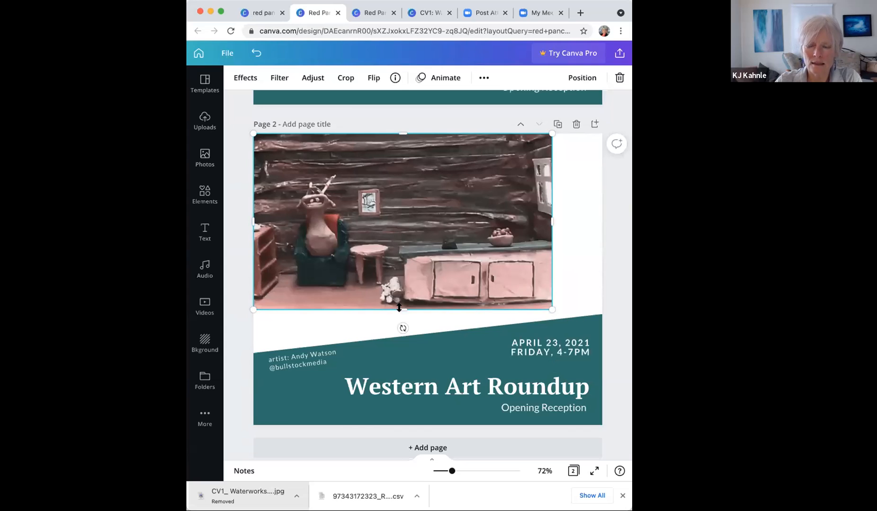
left_click_drag(399, 303, 400, 262)
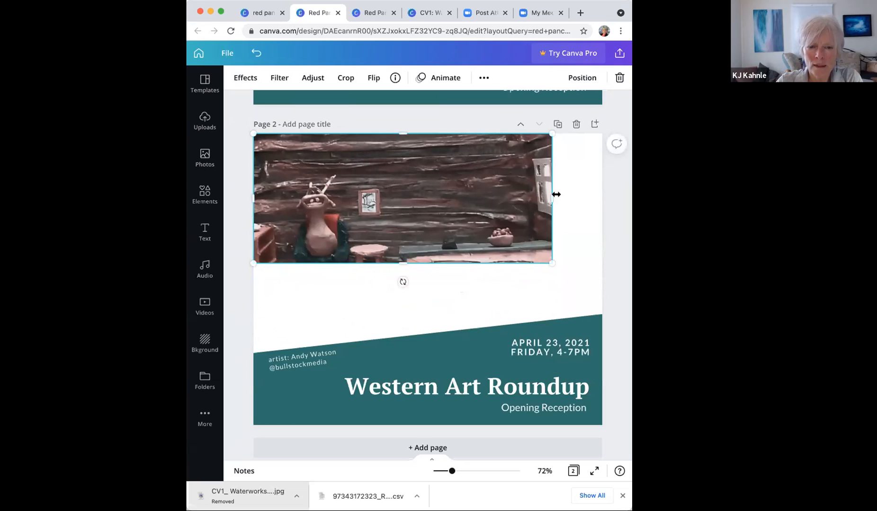
left_click_drag(552, 196, 467, 200)
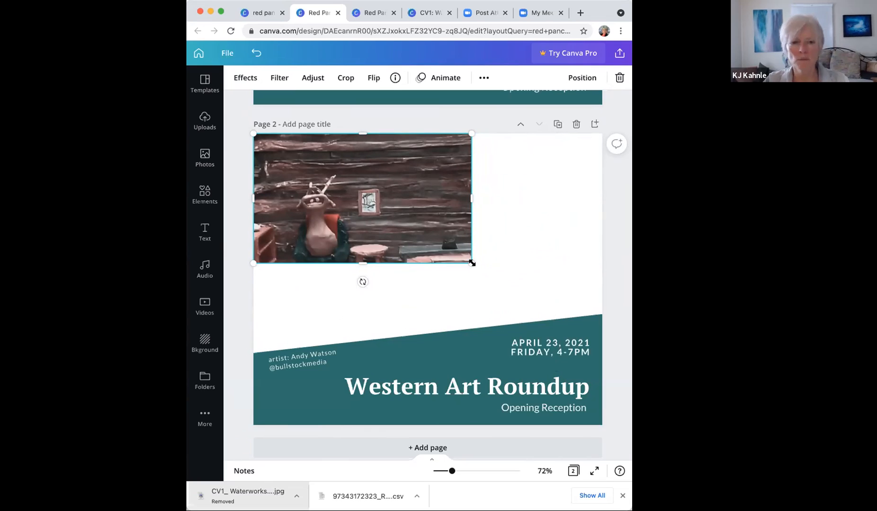
left_click_drag(470, 262, 523, 295)
left_click_drag(527, 213, 520, 211)
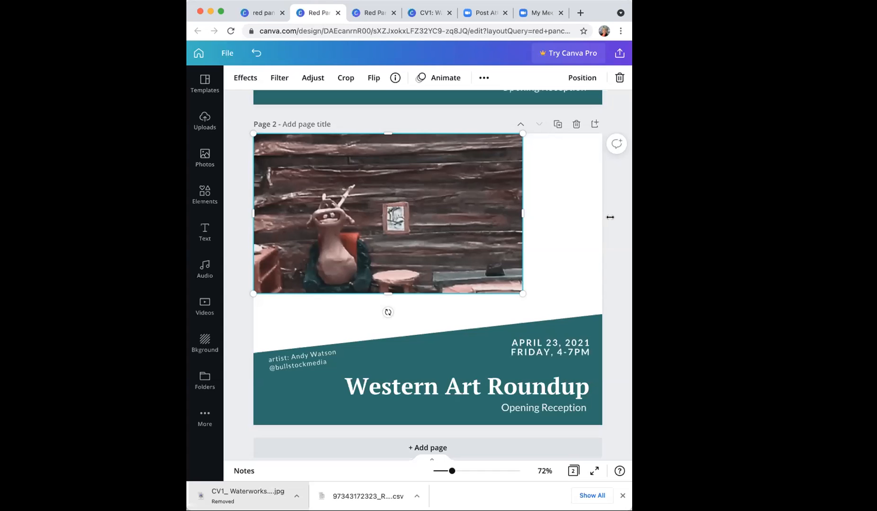
Step: Stretch the photo to the full page width and fine-tune its bottom edge over the banner
left_click_drag(610, 217, 612, 217)
left_click_drag(432, 294, 412, 358)
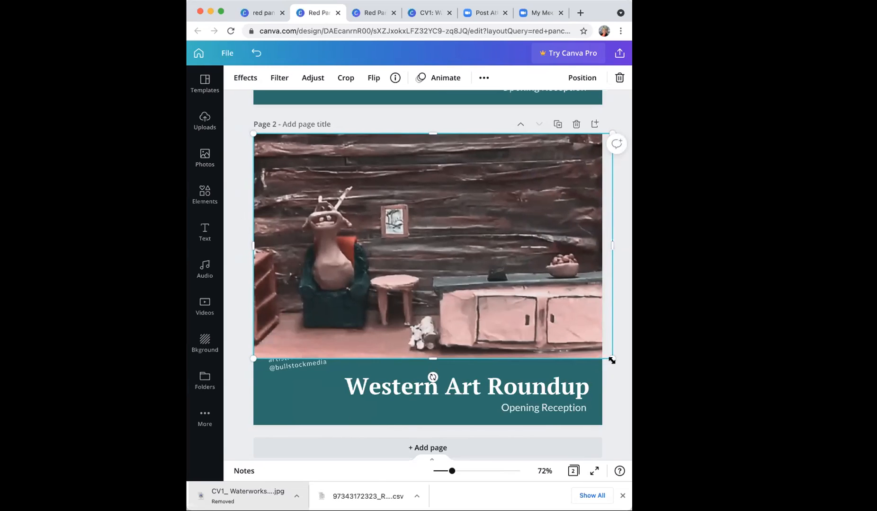
left_click_drag(609, 360, 597, 361)
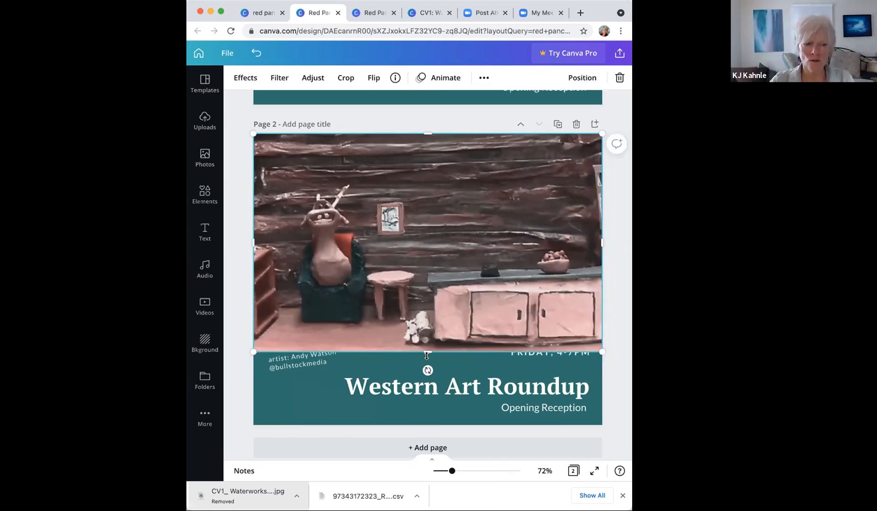
left_click_drag(427, 356, 427, 360)
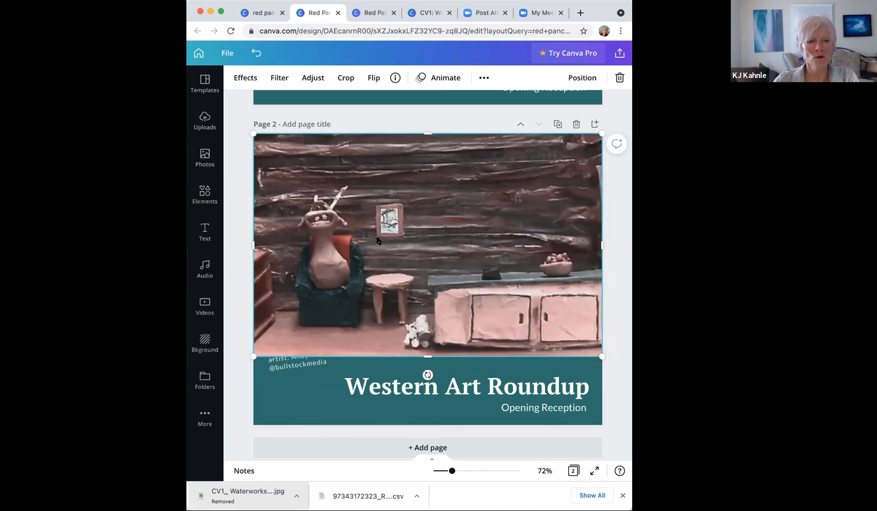
mouse_move(428, 357)
left_mouse_down()
mouse_move(430, 289)
mouse_move(417, 353)
mouse_move(421, 340)
mouse_move(429, 365)
left_mouse_up()
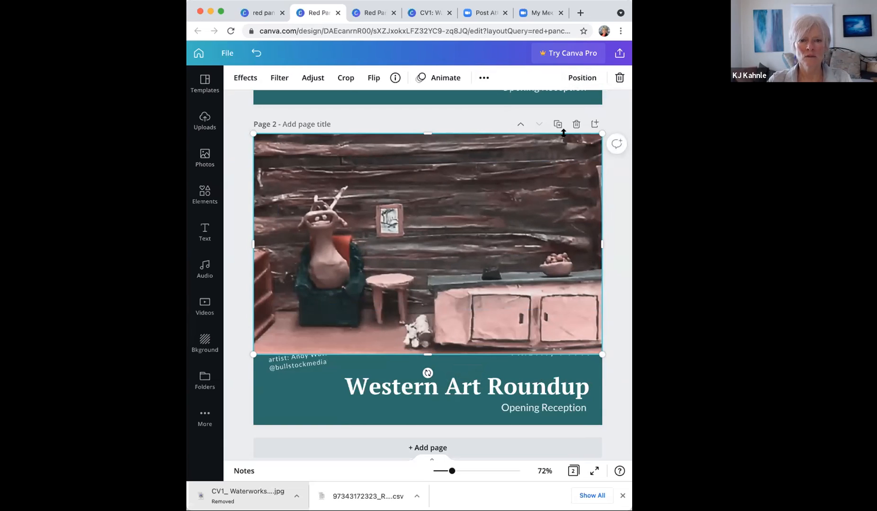
Step: Send the cabin photo backward so the artist credit and date show over it
scroll(563, 132, "down", 1)
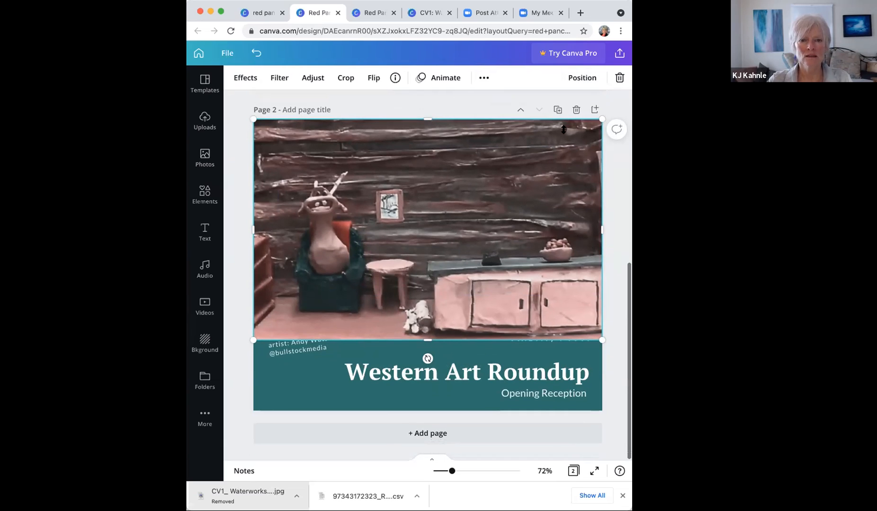
left_click(582, 78)
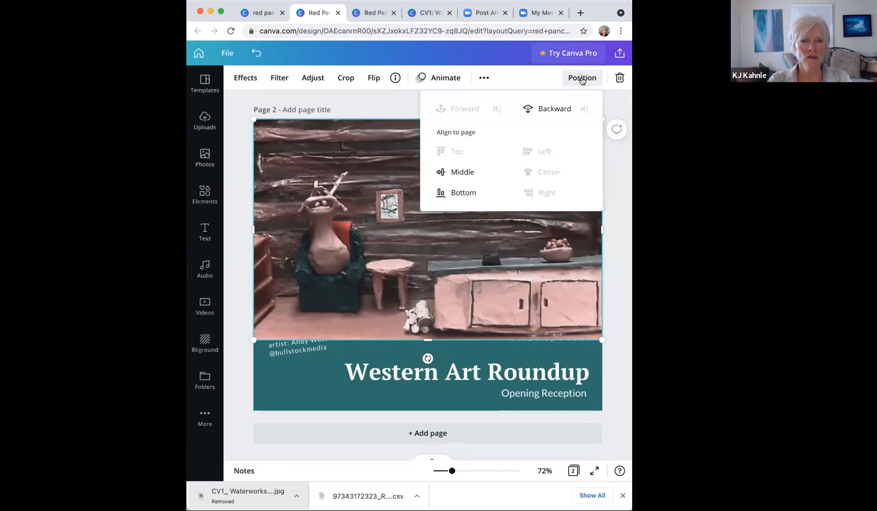
left_click(549, 110)
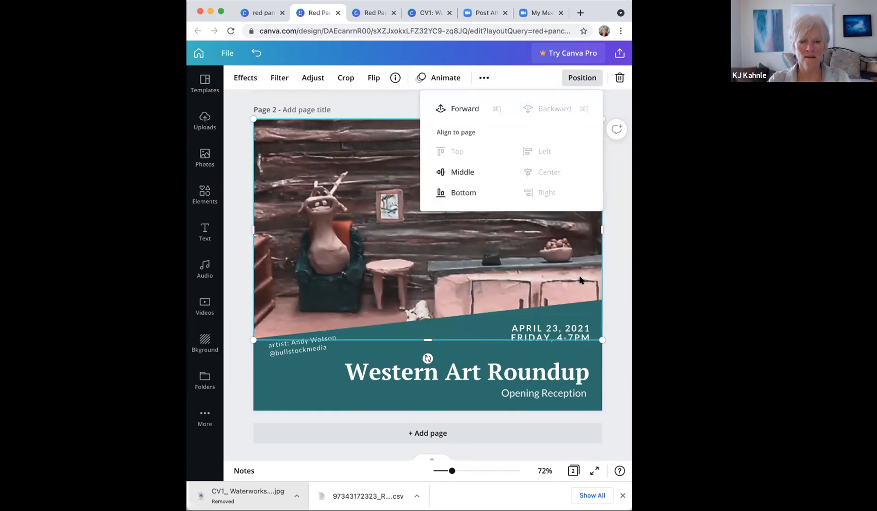
left_click(611, 260)
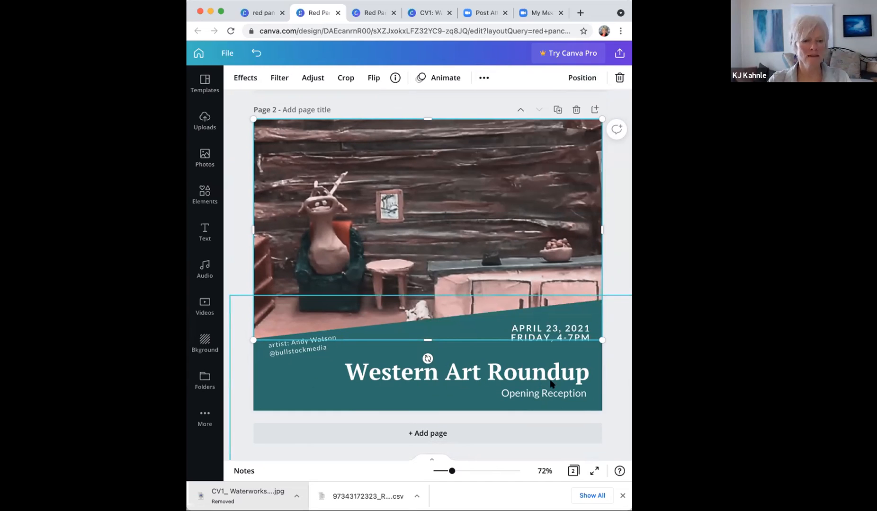
Step: Replace page 2's Western Art Roundup title with '2nd Annual Student Exhibition'
left_click(480, 374)
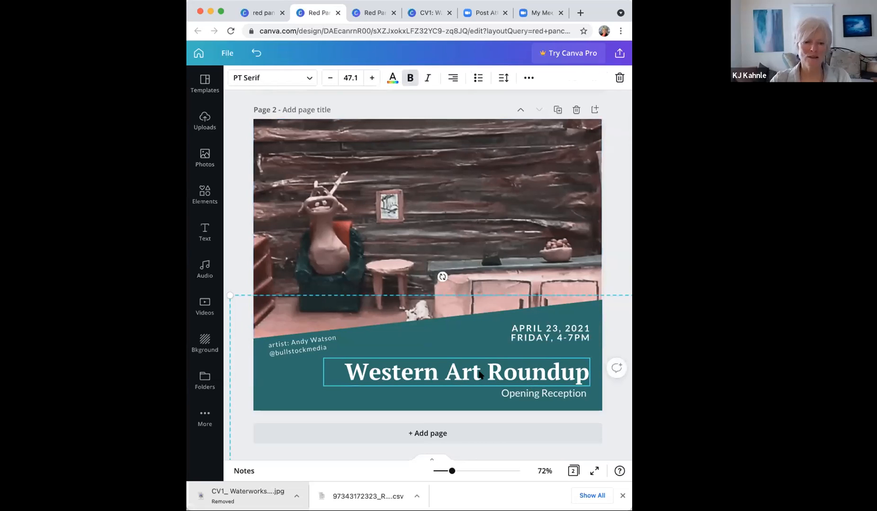
double_click(480, 373)
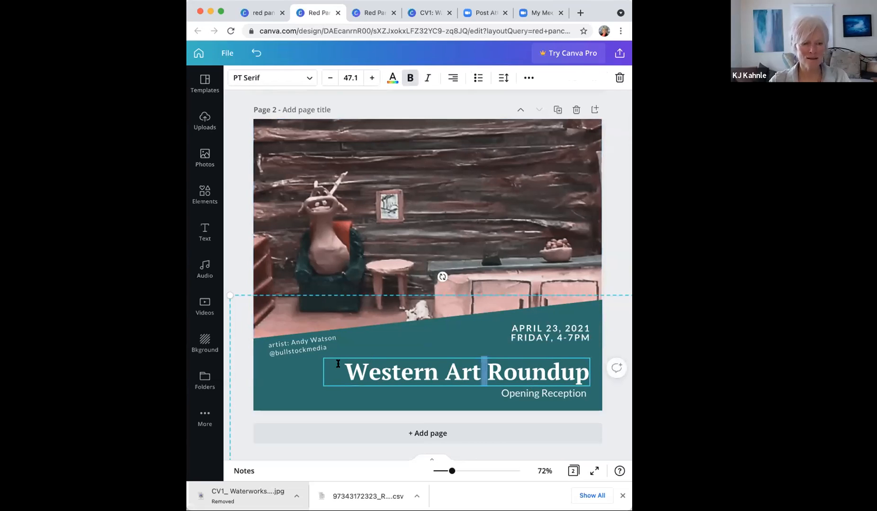
left_click_drag(335, 368, 619, 386)
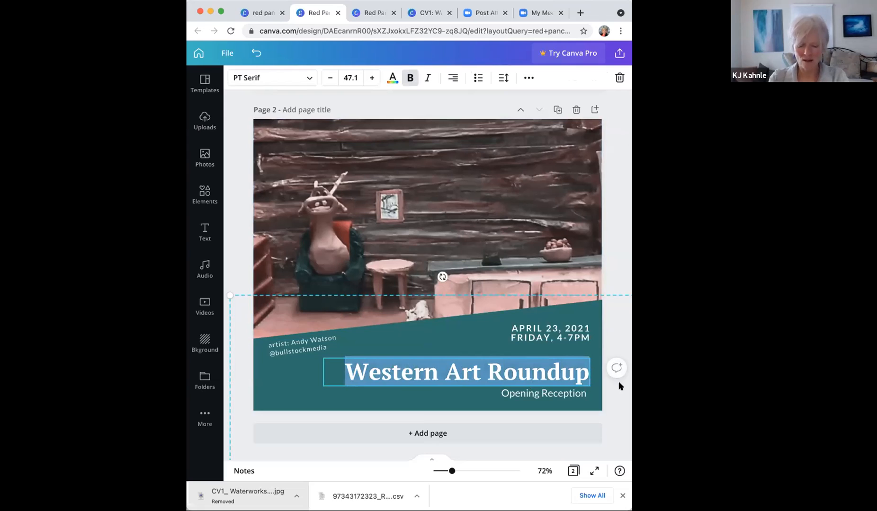
type("2")
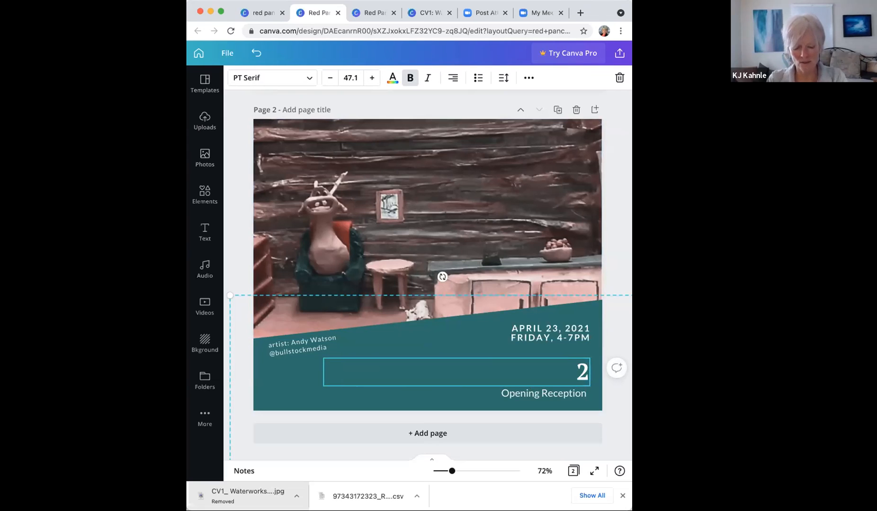
type("nd A")
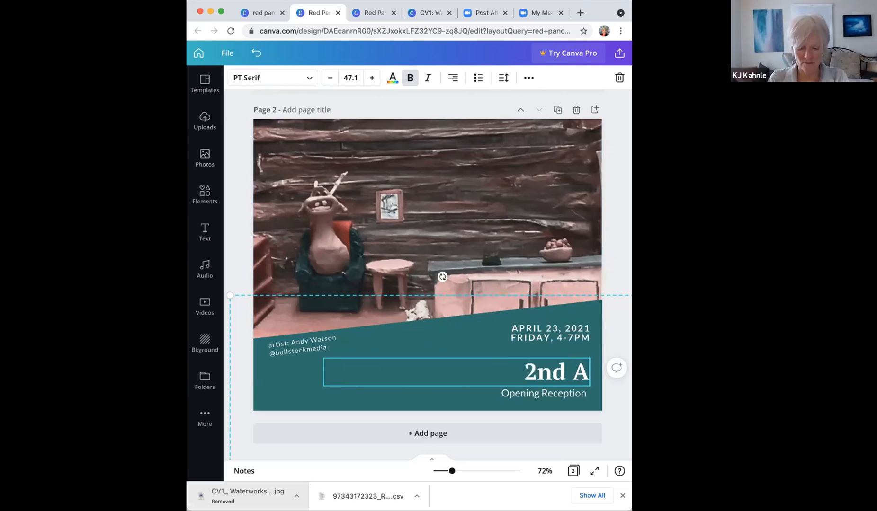
type("nnual")
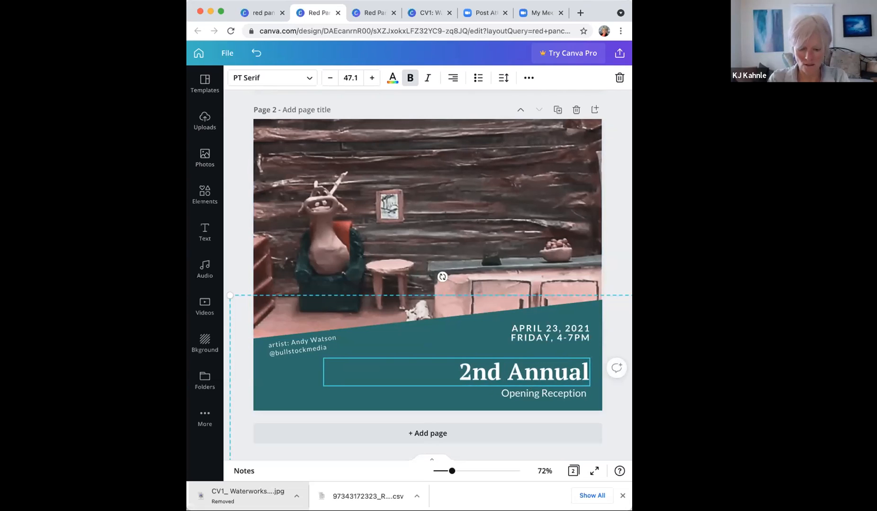
type(" Student")
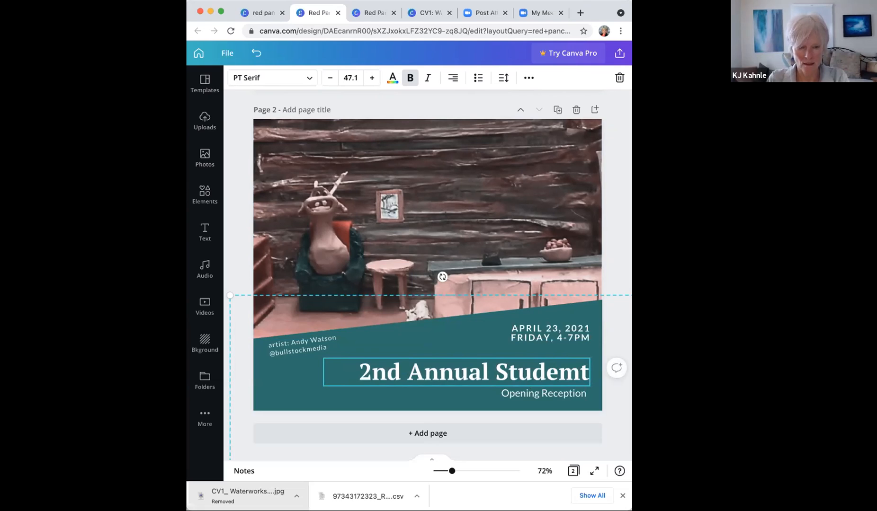
key("BackSpace")
key("BackSpace")
key("BackSpace")
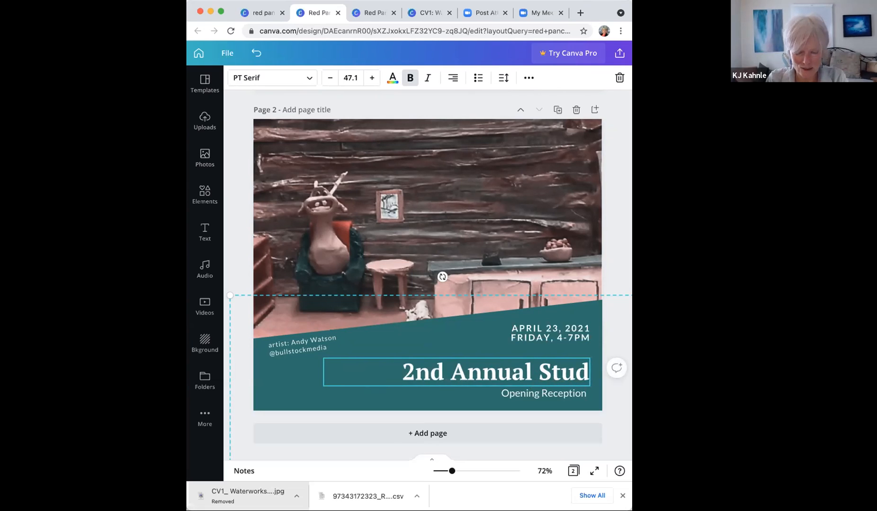
type("ent Exhibiti")
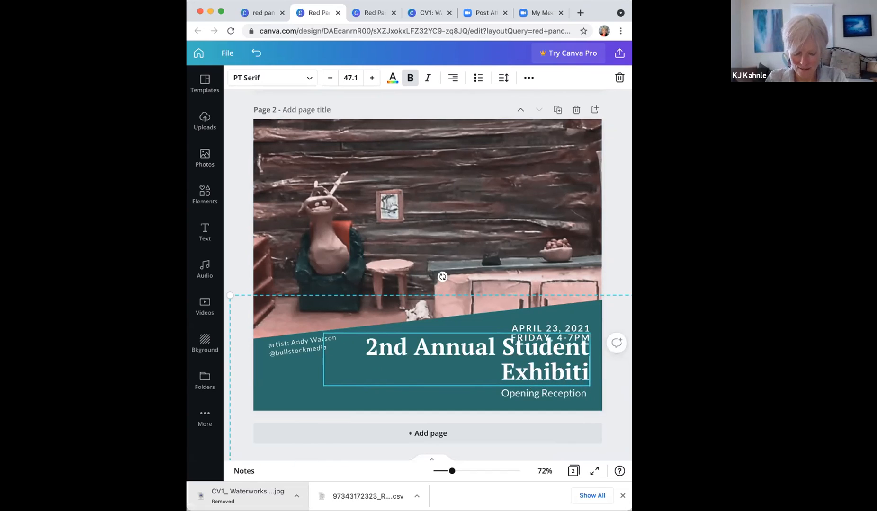
type("on")
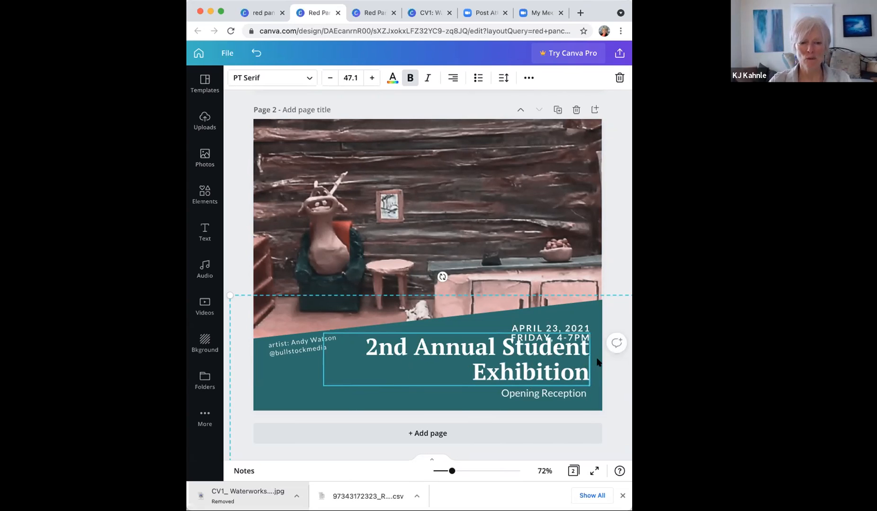
left_click(322, 357)
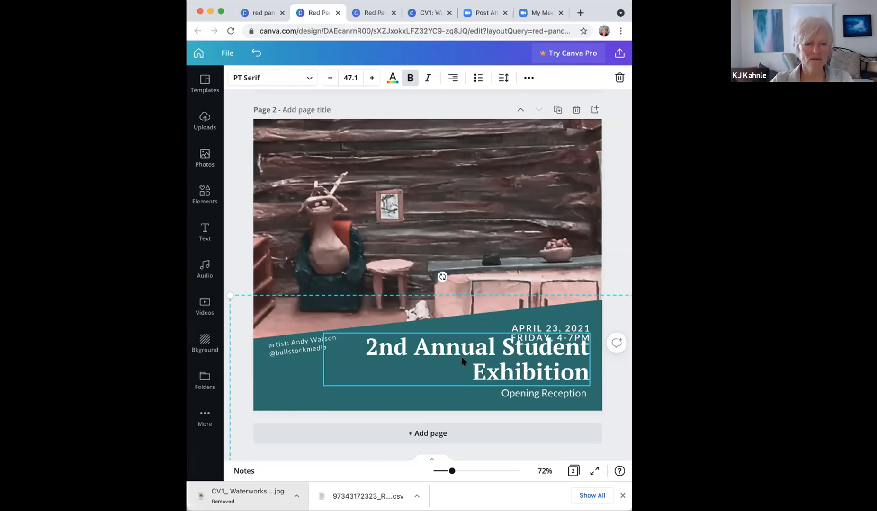
left_click(443, 344)
left_click(320, 360)
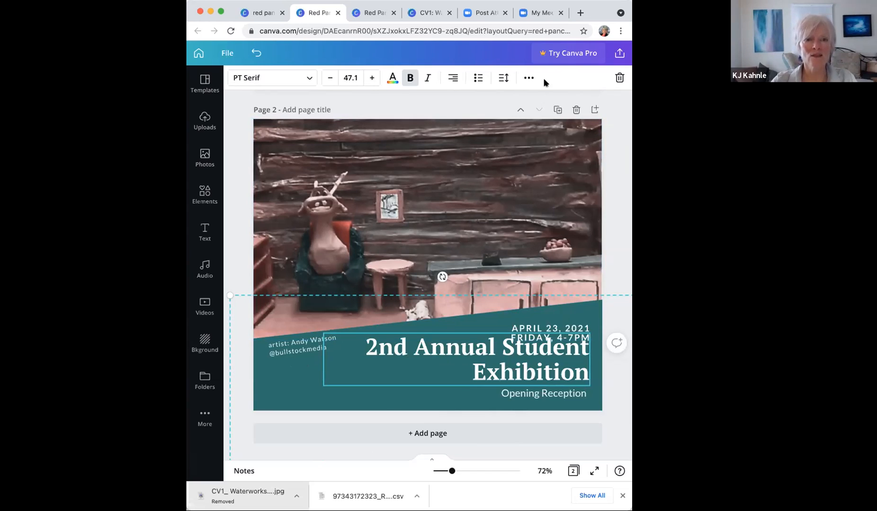
Step: Widen and rescale the title box so '2nd Annual Student Exhibition' fits on one line
left_click(529, 79)
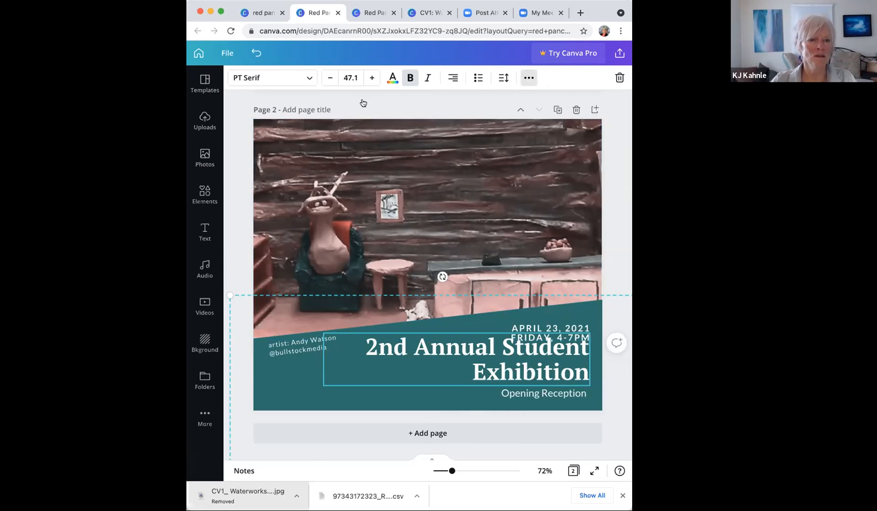
key("super+a")
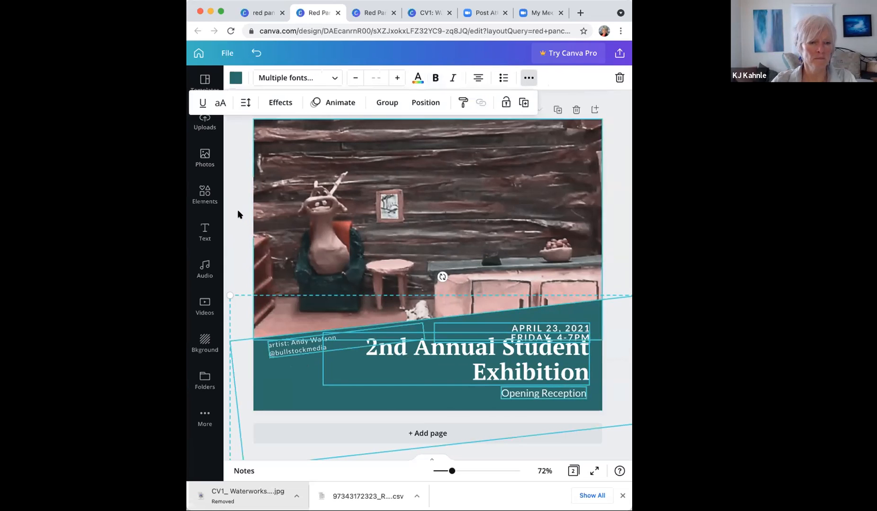
left_click(237, 213)
left_click(416, 356)
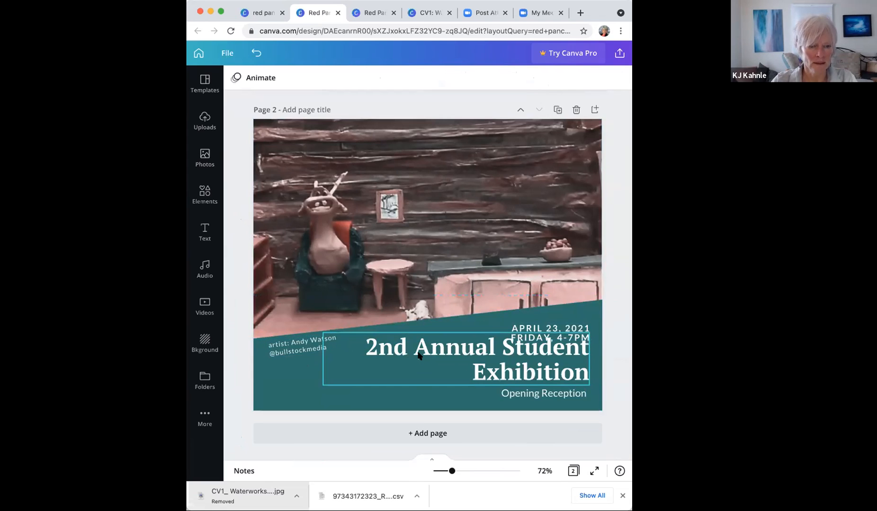
left_click_drag(321, 359, 251, 355)
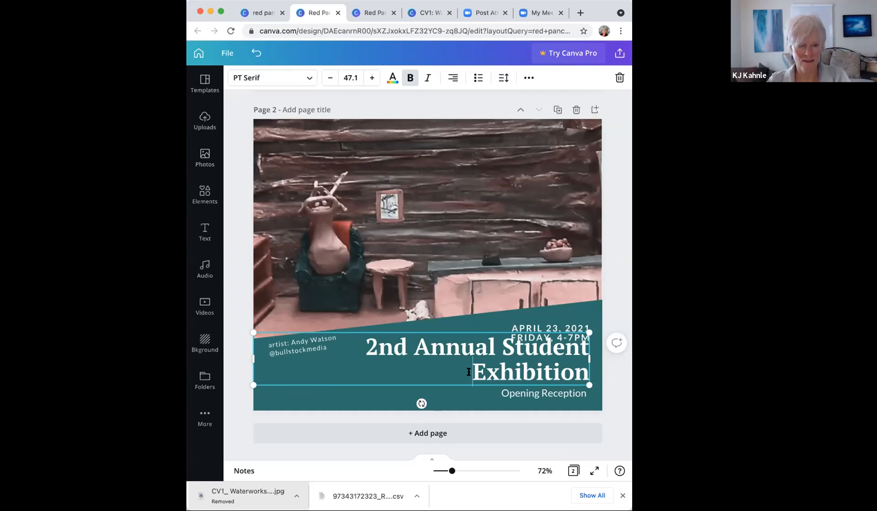
left_click_drag(253, 383, 304, 356)
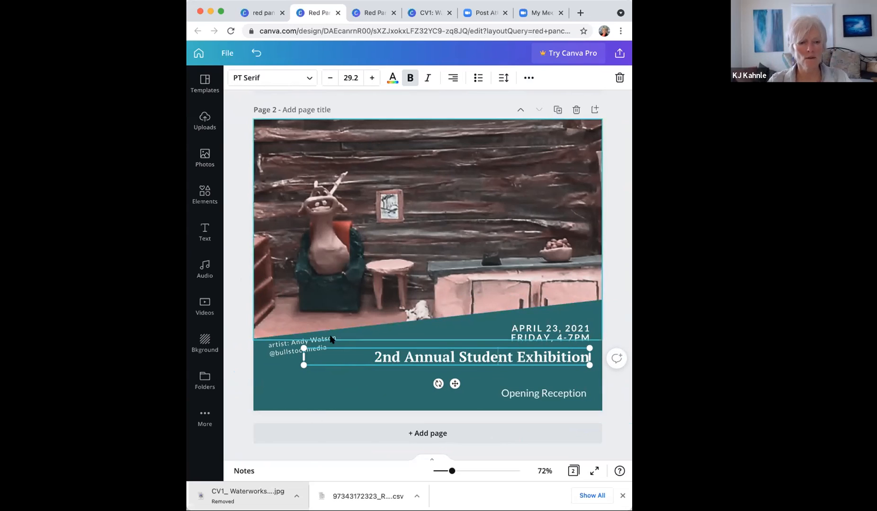
left_click_drag(303, 364, 242, 383)
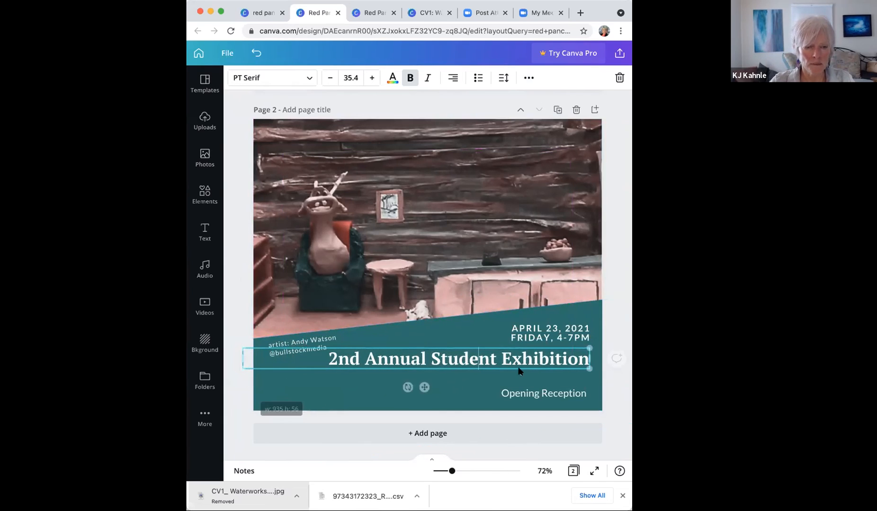
left_click(478, 358)
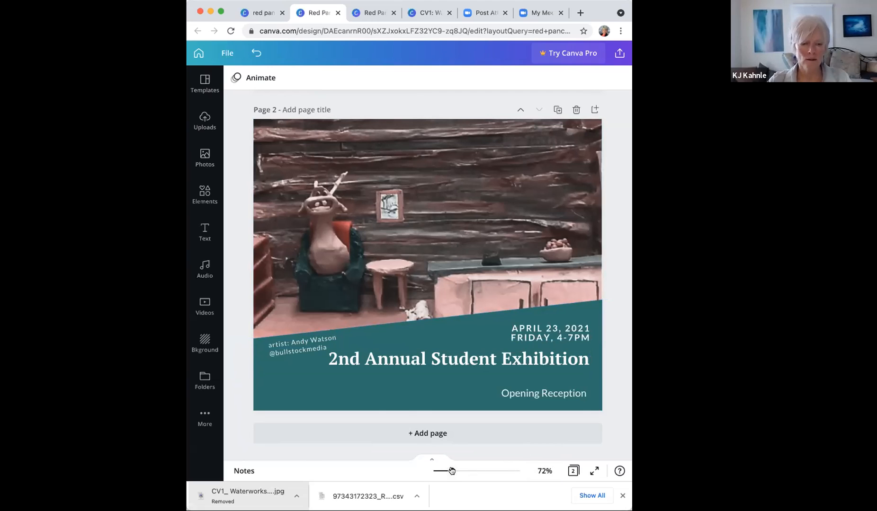
Step: Zoom in, review both pages in Grid view, then reopen page 1 in the editor
left_click_drag(469, 474, 477, 475)
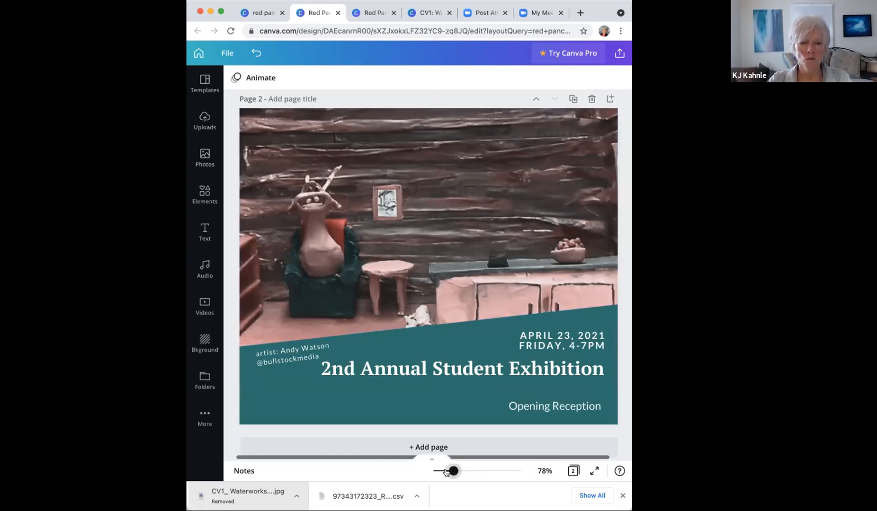
left_click_drag(445, 472, 450, 473)
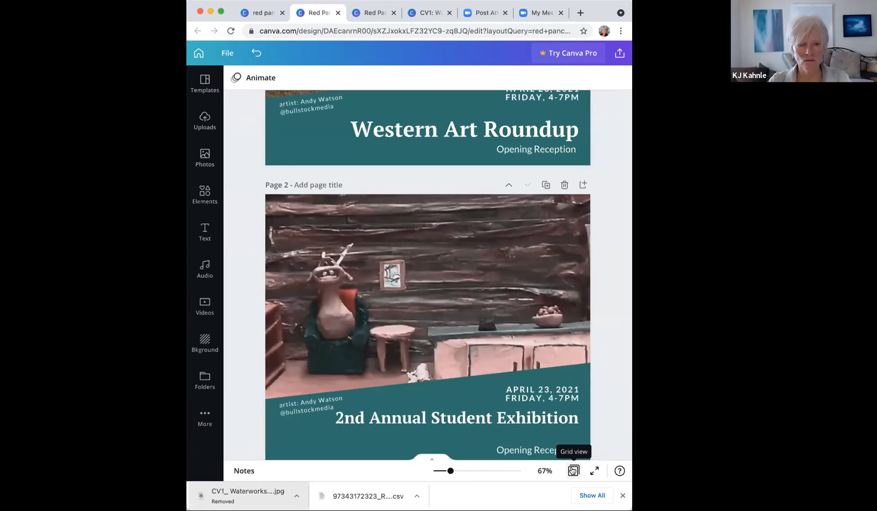
left_click(573, 470)
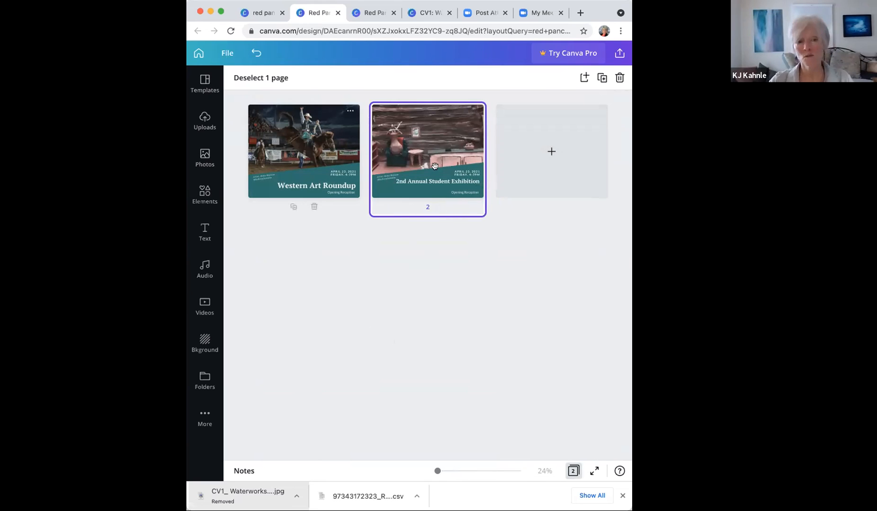
left_click(314, 143, "shift")
double_click(314, 143)
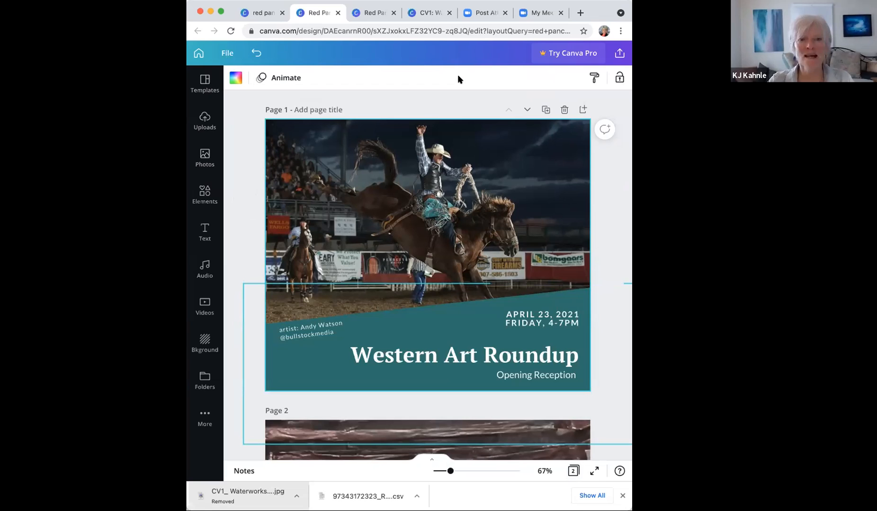
Step: Deselect page 1 and bring up the File menu showing the 940 × 788 px design size
left_click(443, 75)
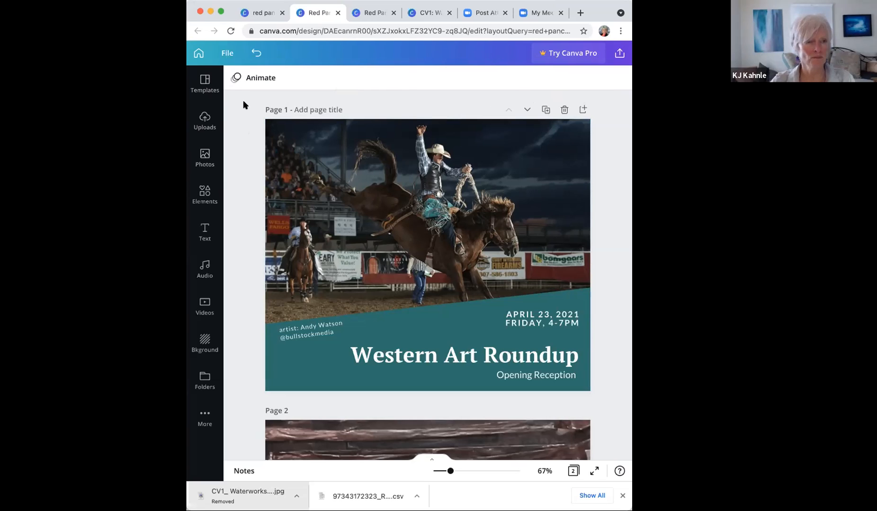
left_click(227, 54)
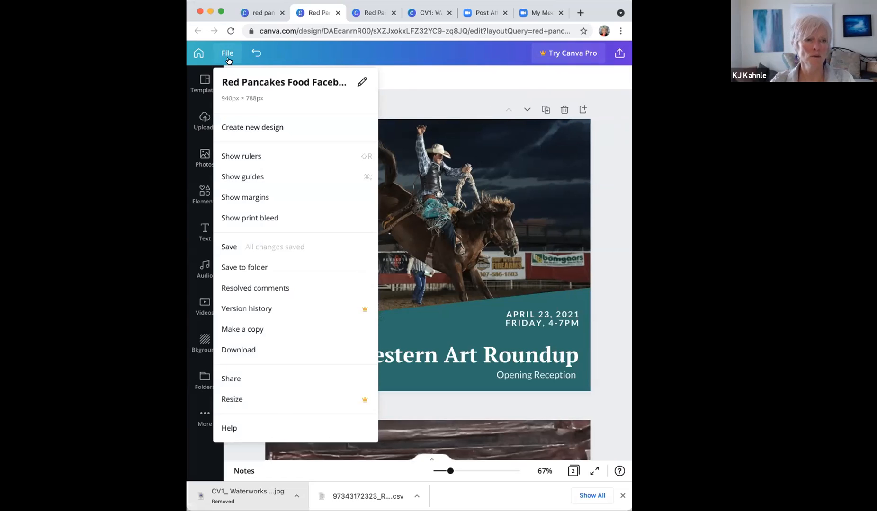
Step: Rename the design to 'WAM FB post'
left_click(236, 81)
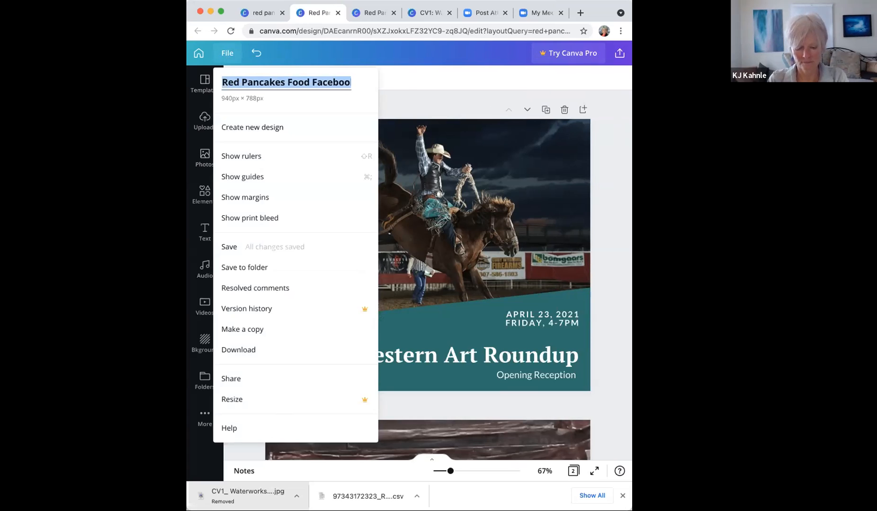
type("WAM FB p")
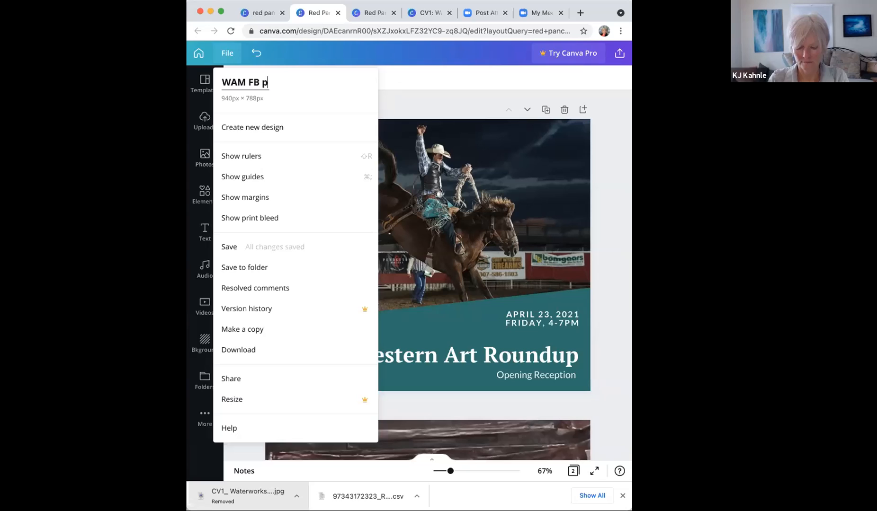
type("ost")
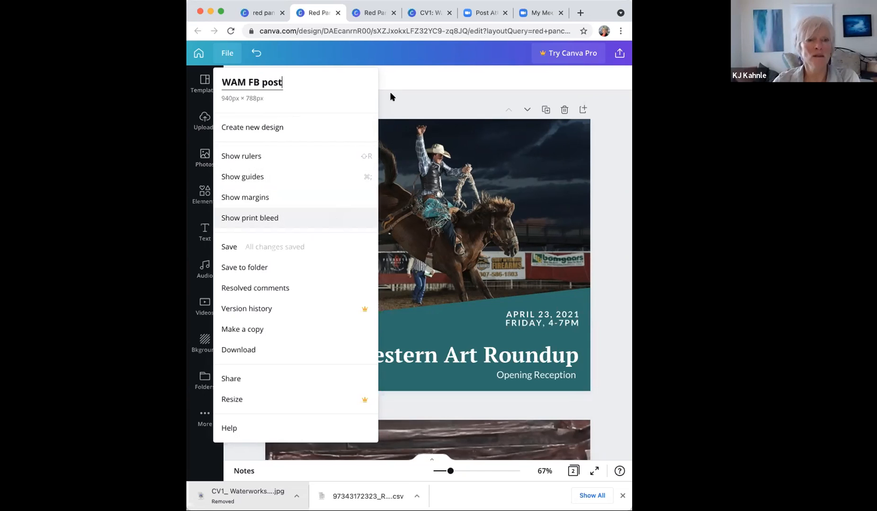
left_click(406, 102)
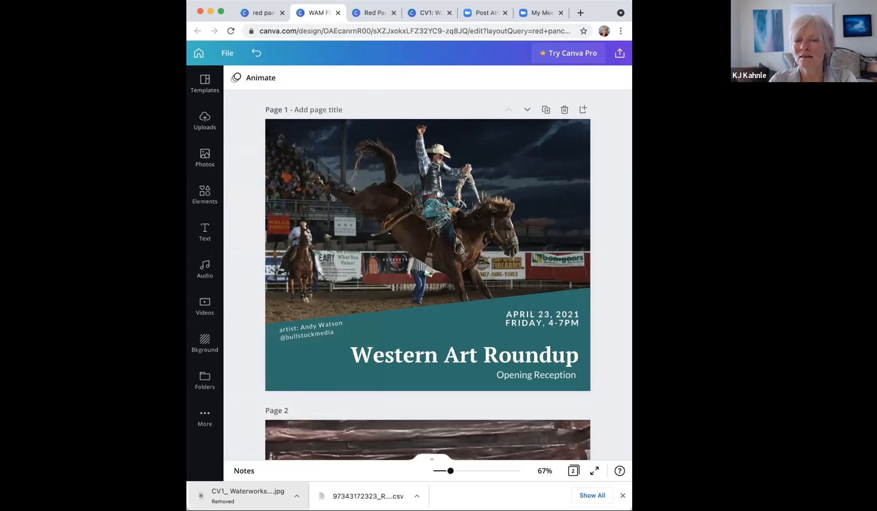
Step: Resize the browser window, briefly check the Share panel, and leave the window wide enough for the full header
left_click_drag(632, 86, 719, 86)
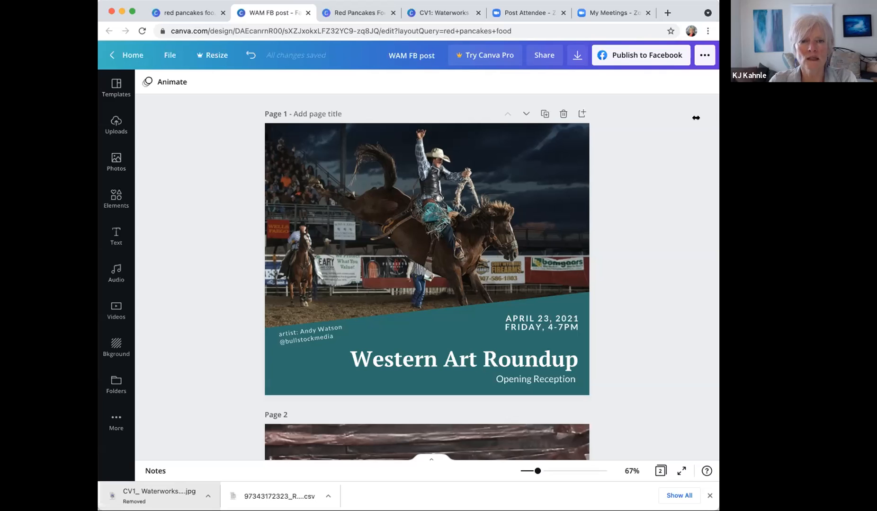
left_click_drag(719, 113, 558, 113)
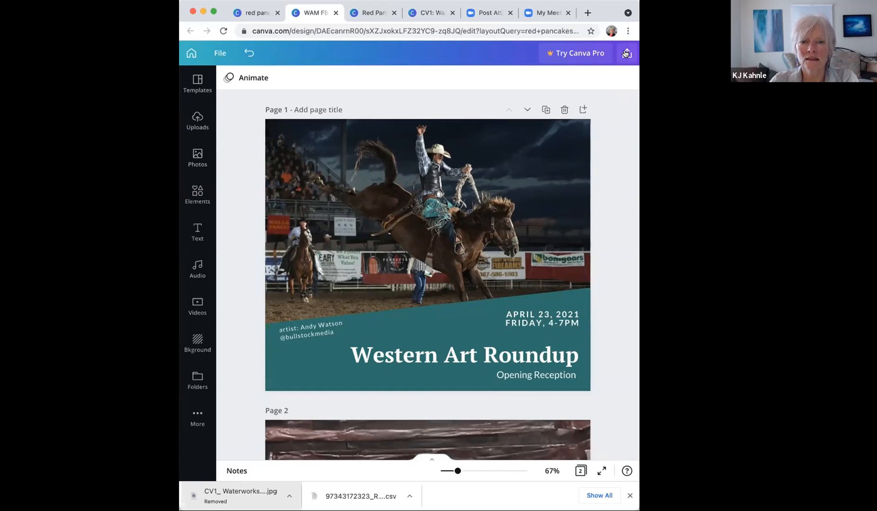
left_click(625, 53)
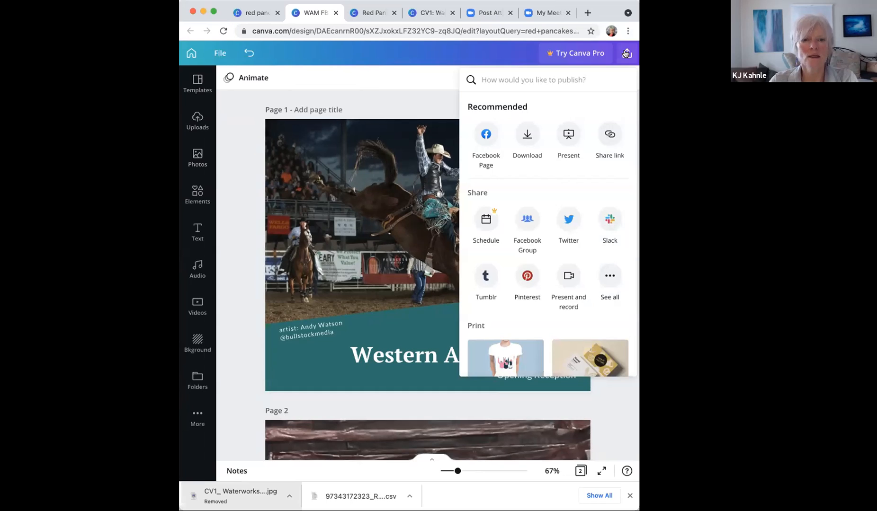
left_click(448, 69)
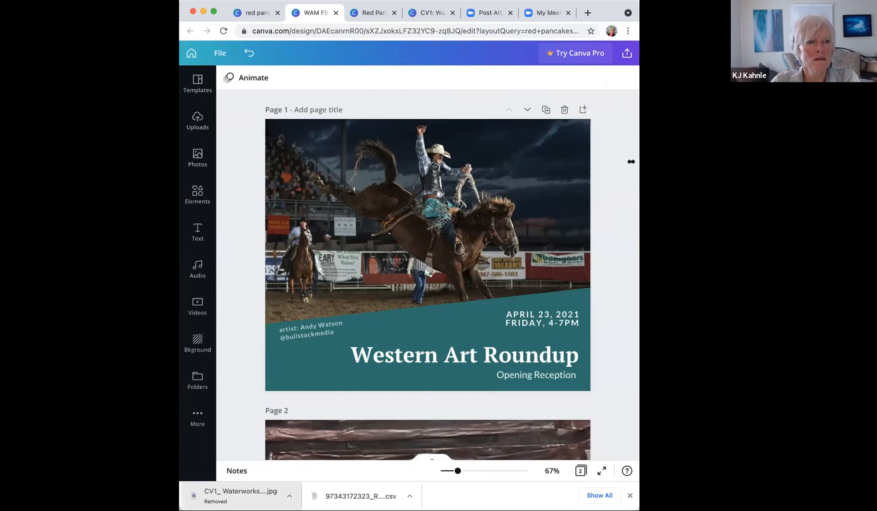
left_click_drag(631, 162, 490, 161)
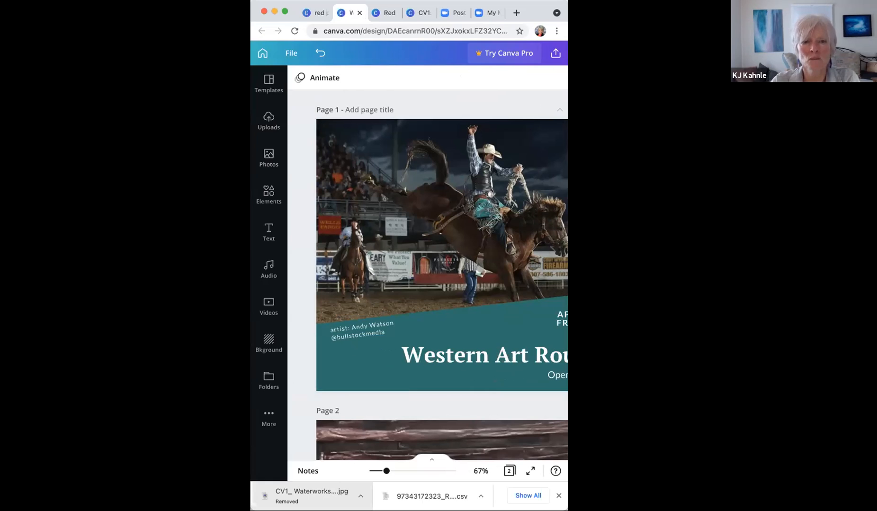
left_click_drag(568, 161, 700, 161)
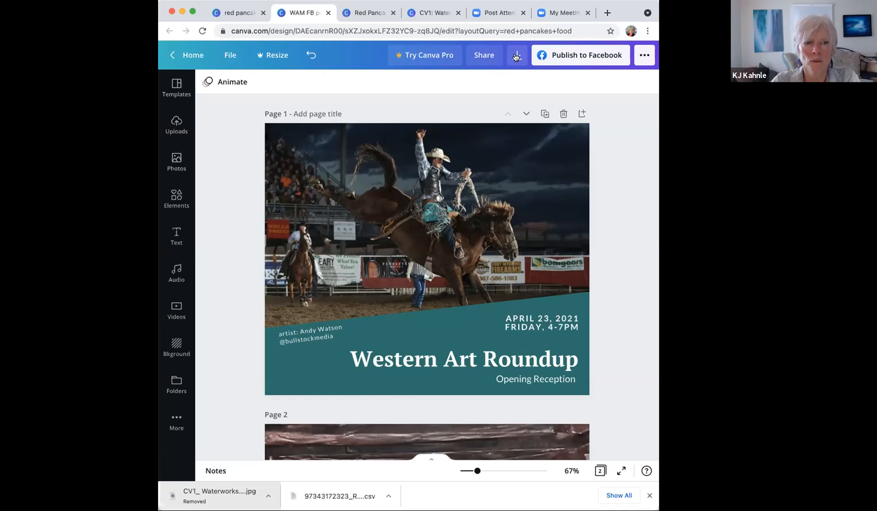
left_click_drag(656, 115, 500, 110)
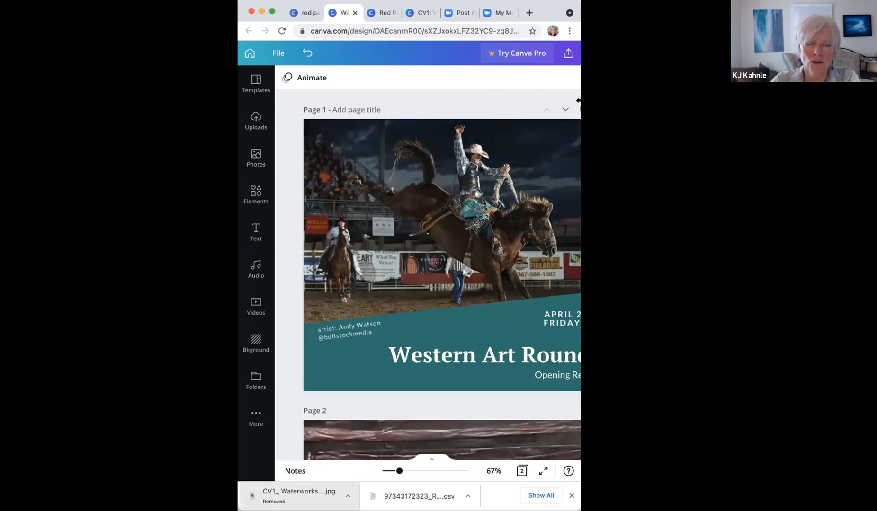
left_click_drag(580, 109, 649, 110)
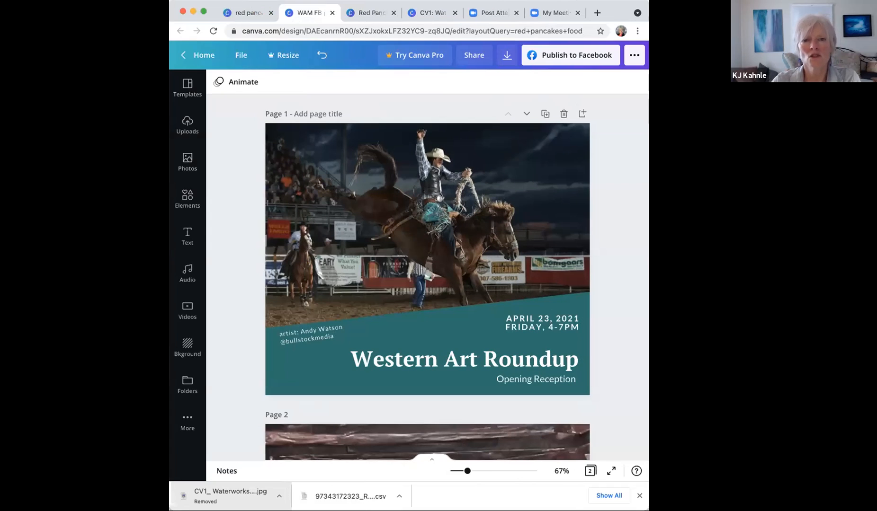
Step: Set the download to JPG file type with All pages (both pages) selected
left_click(506, 56)
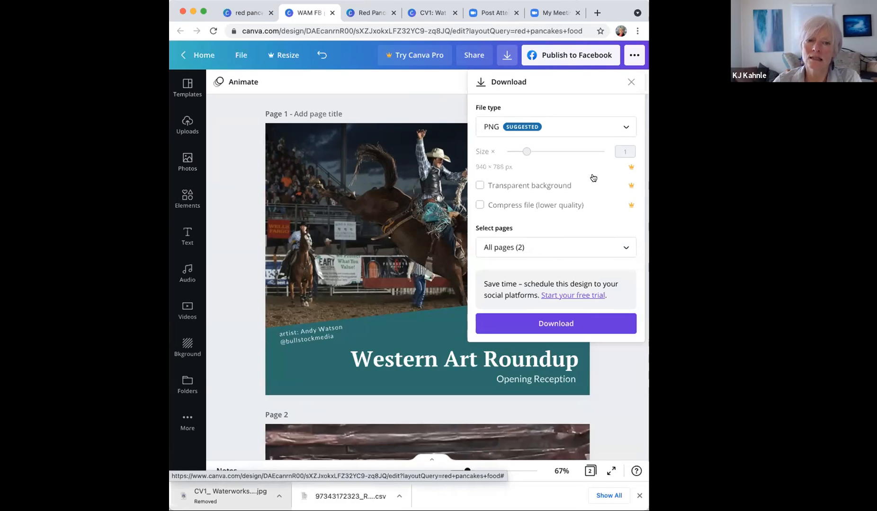
left_click(626, 125)
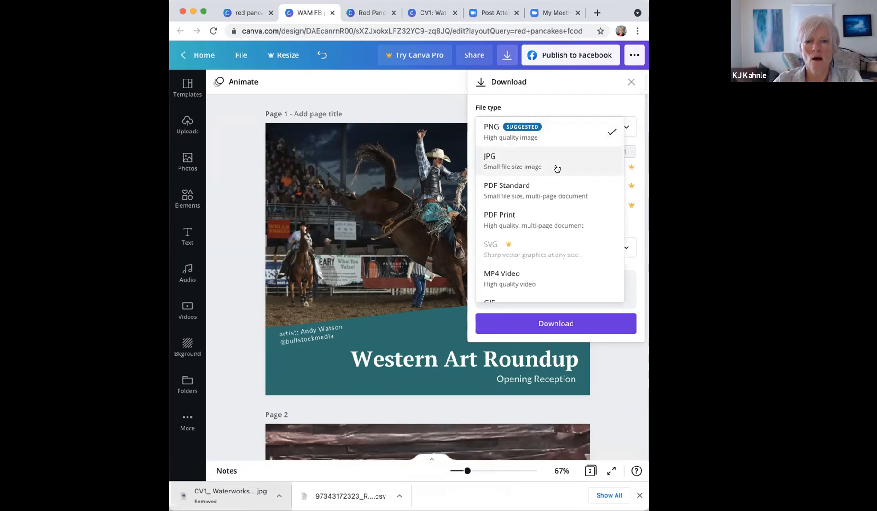
left_click(556, 169)
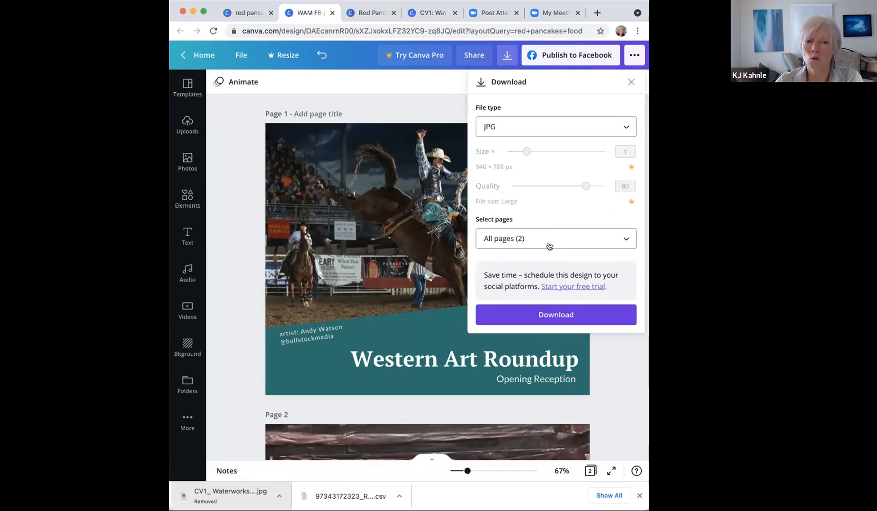
left_click(622, 243)
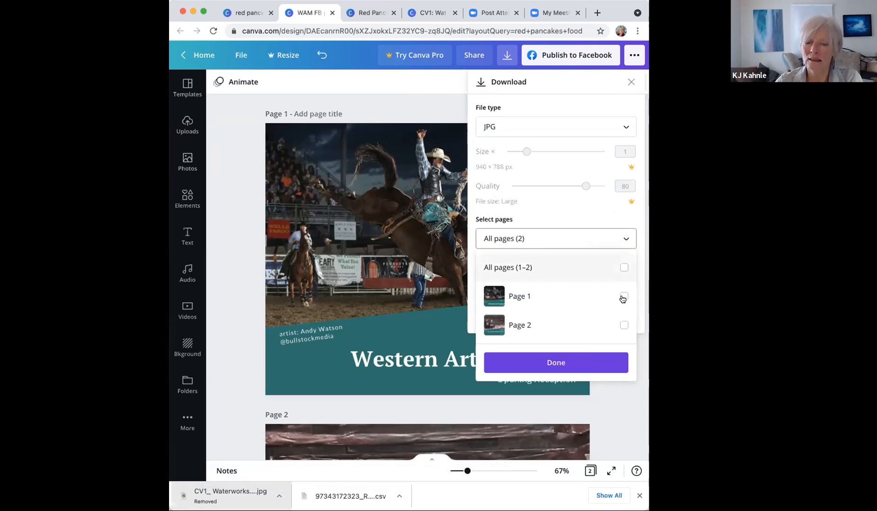
left_click(623, 297)
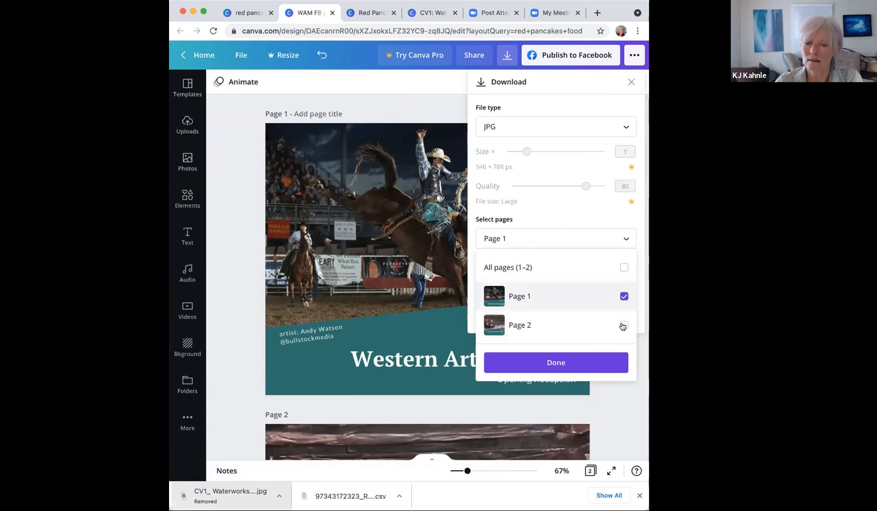
left_click(623, 325)
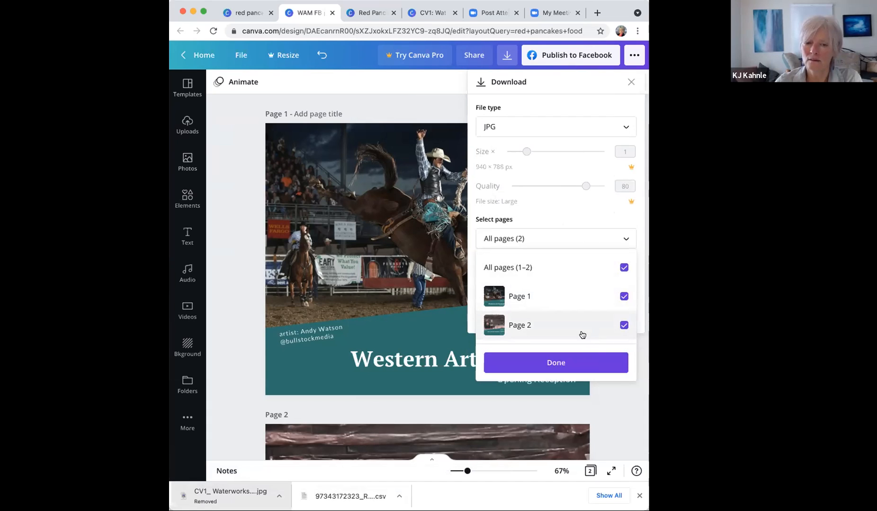
left_click(623, 268)
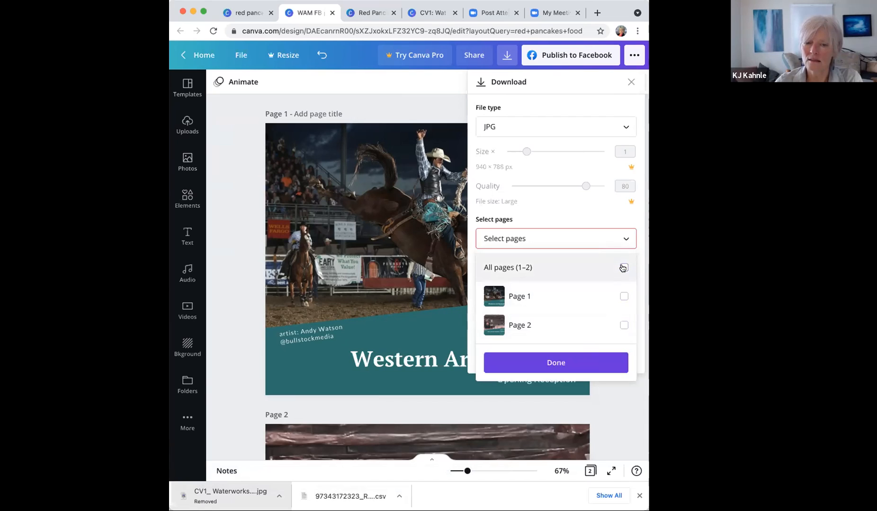
left_click(623, 267)
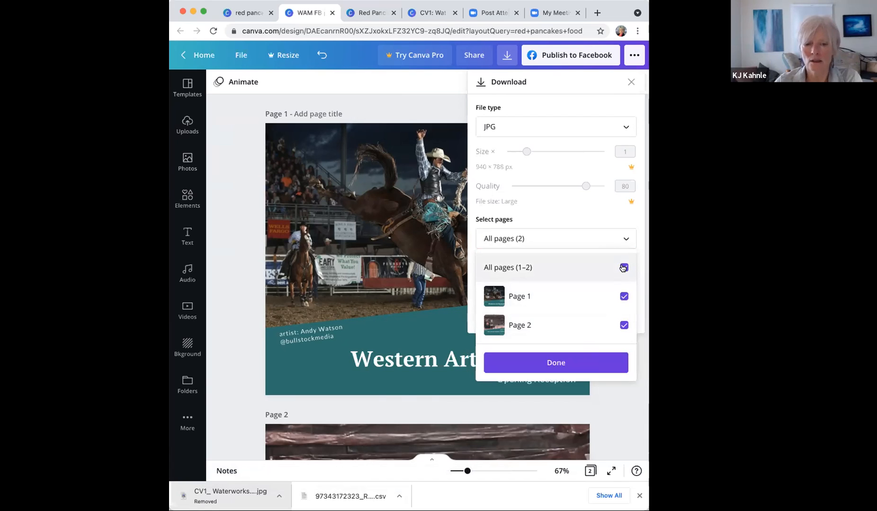
left_click(557, 363)
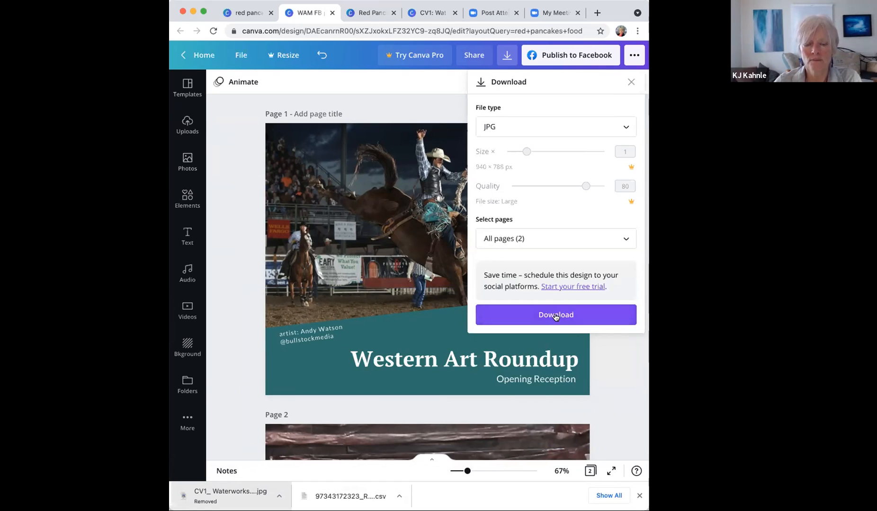
Step: Download both pages as WAM FB post.zip, open the zip, and return to the Canva design
left_click(556, 316)
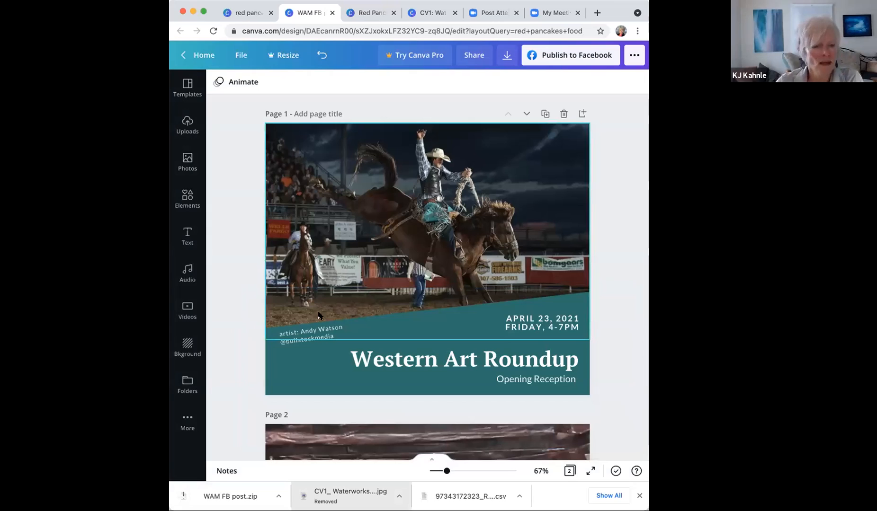
left_click(277, 495)
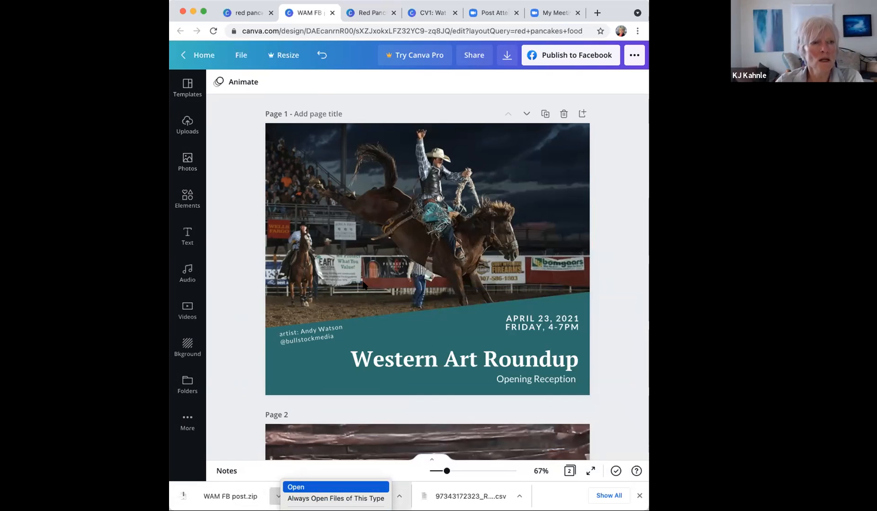
key("Return")
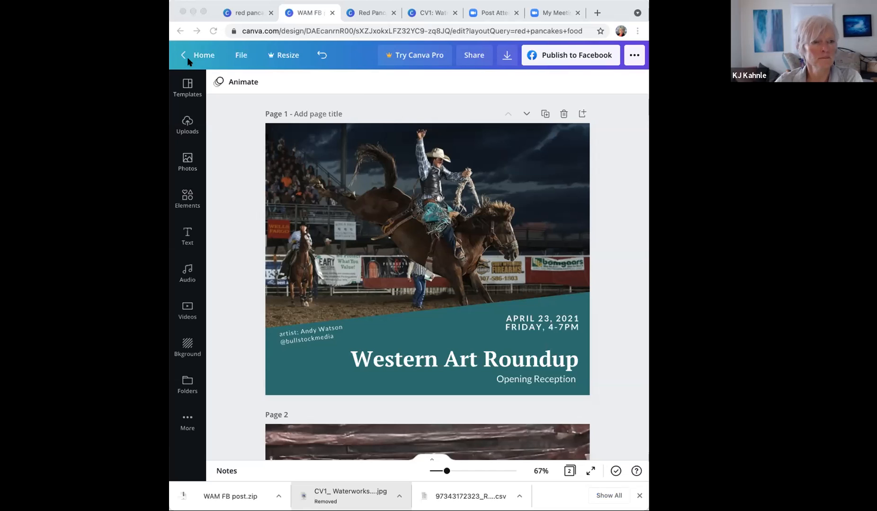
left_click(351, 82)
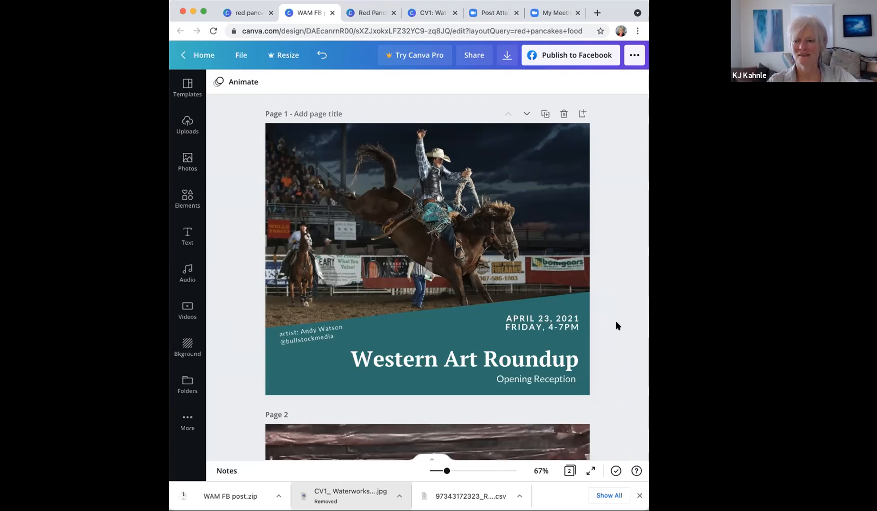
Step: Scroll down to bring the 2nd Annual Student Exhibition page and the Add page bar into view
scroll(616, 325, "down", 4)
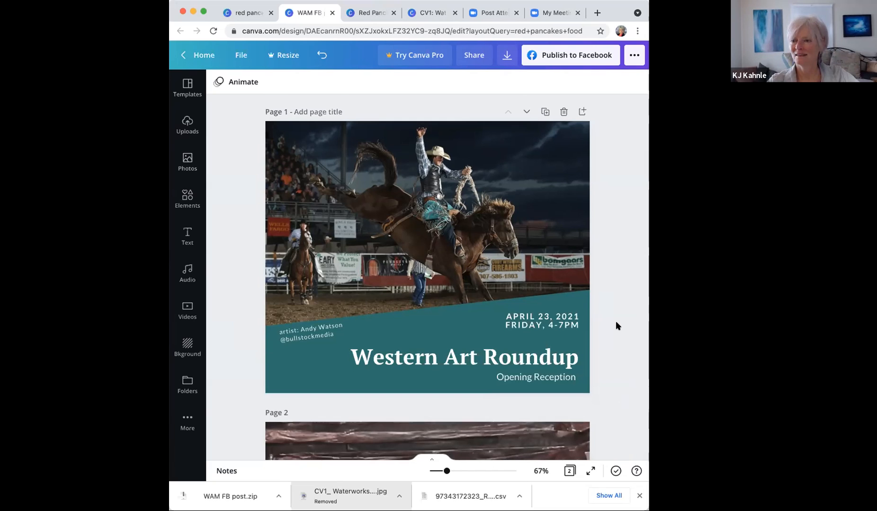
scroll(615, 321, "down", 5)
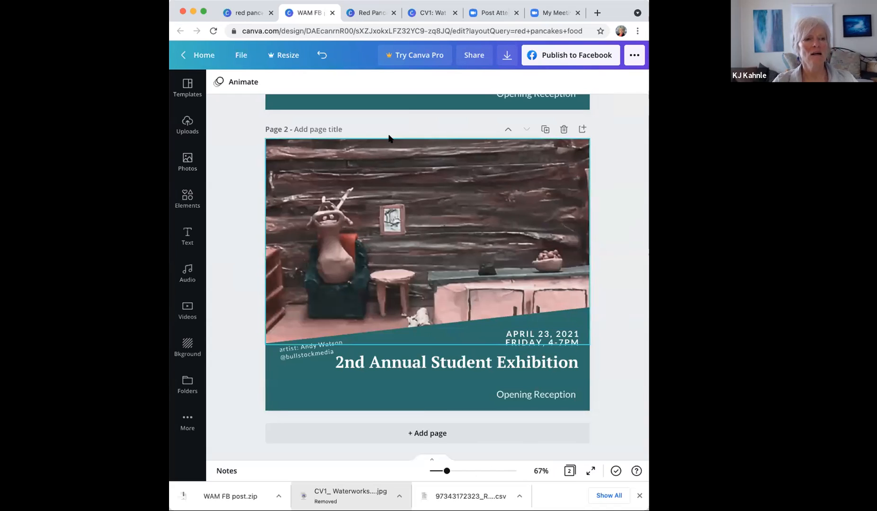
Step: Upload the KJ small biz cafe logo file from the device via Uploads
left_click(186, 125)
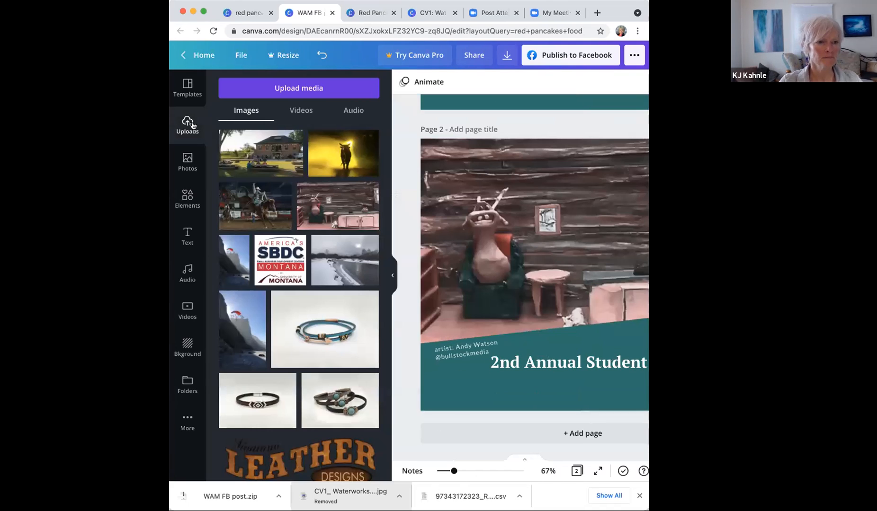
left_click(285, 91)
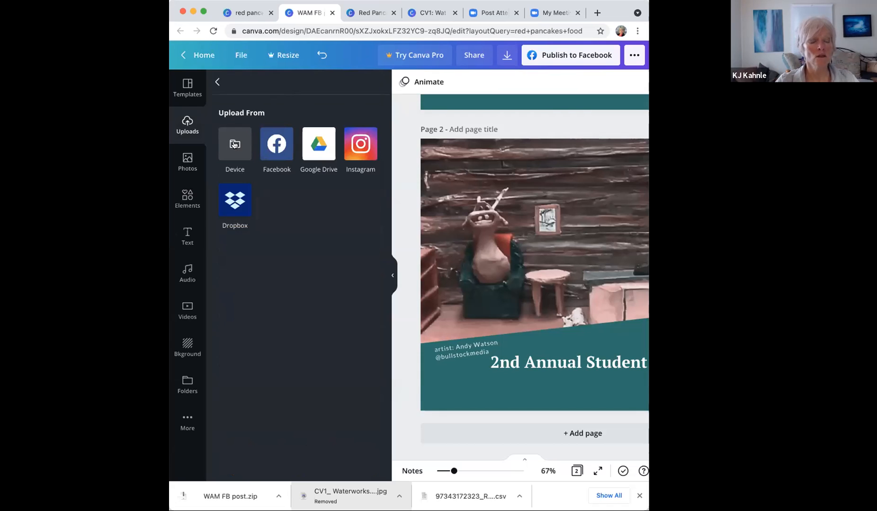
left_click(233, 145)
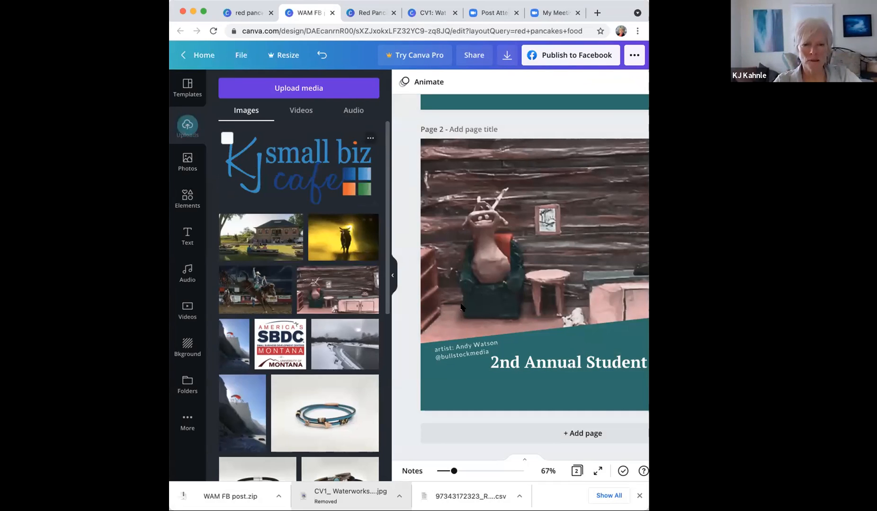
Step: Place the KJ small biz cafe logo on page 2, shrink it slightly, and raise it over the photo
left_click_drag(273, 171, 526, 385)
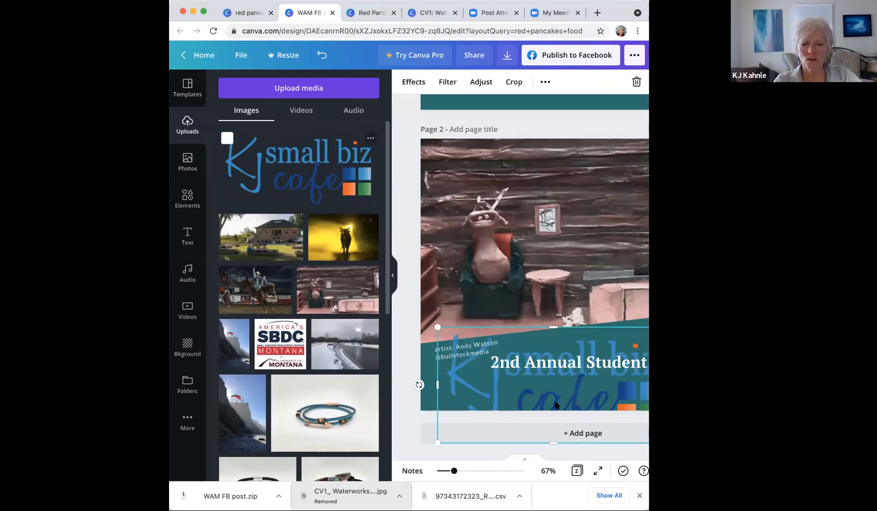
left_click(392, 277)
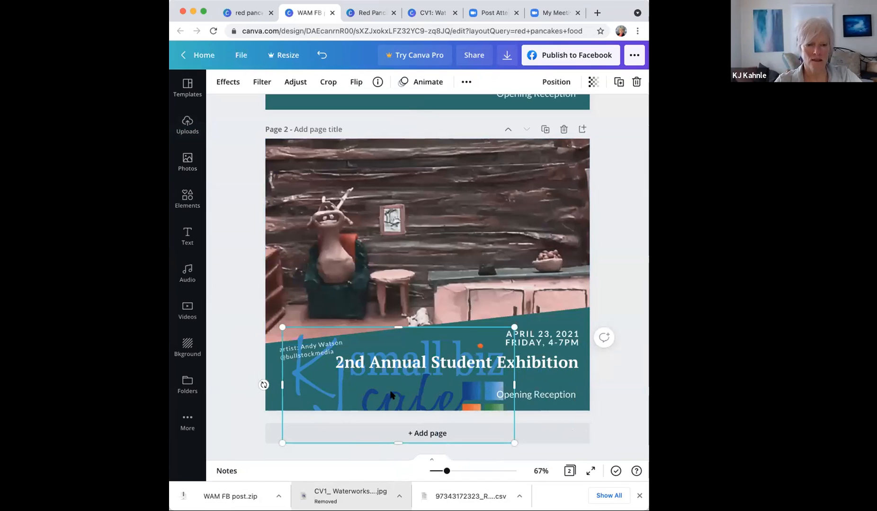
left_click_drag(514, 328, 561, 331)
left_click_drag(438, 321, 435, 241)
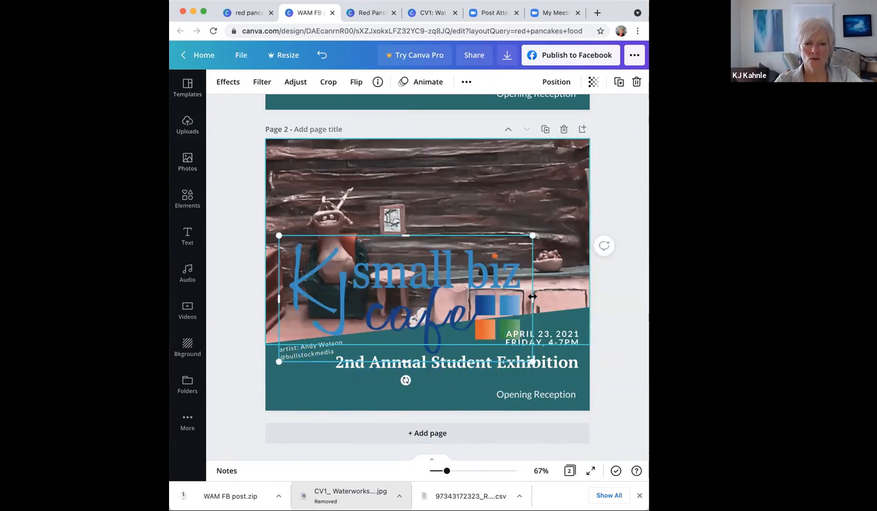
left_click(551, 163)
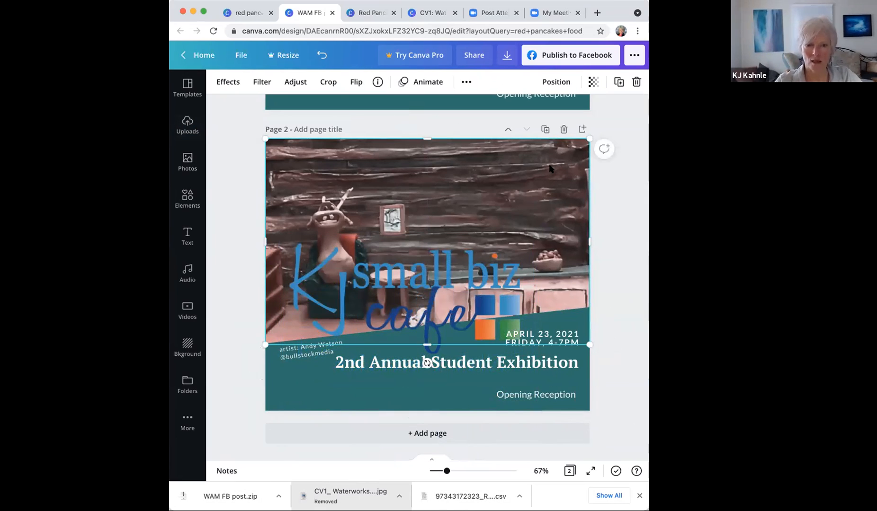
key("Delete")
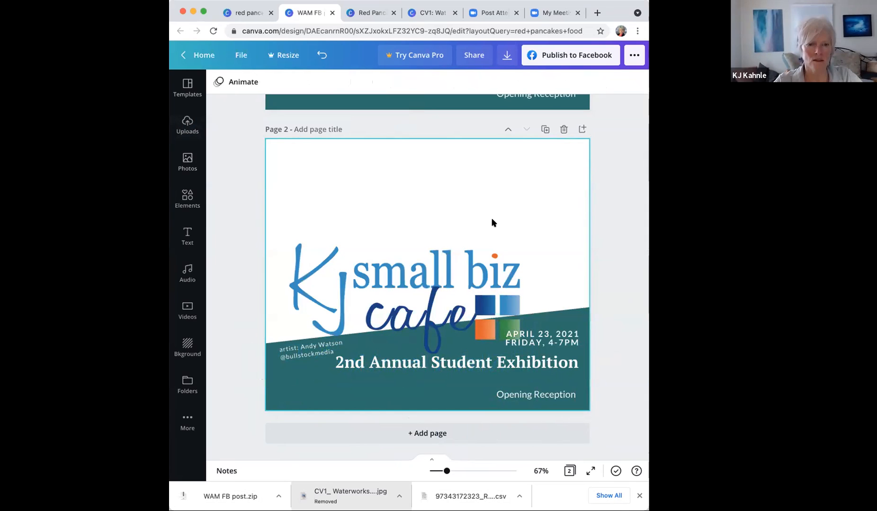
Step: Restore the deleted photo, shrink the logo into page 2's top-right corner, and select it with the photo
left_click(387, 318)
left_click_drag(387, 318, 319, 316)
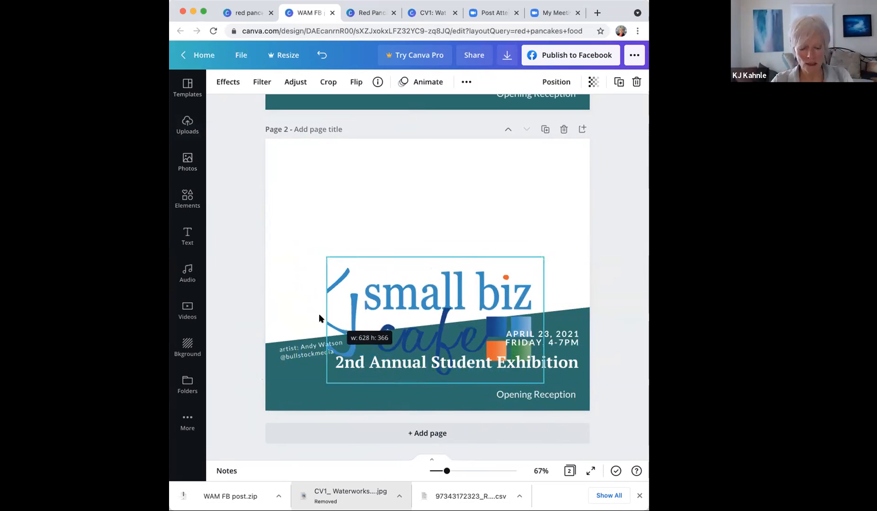
key("super+z")
key("super+z")
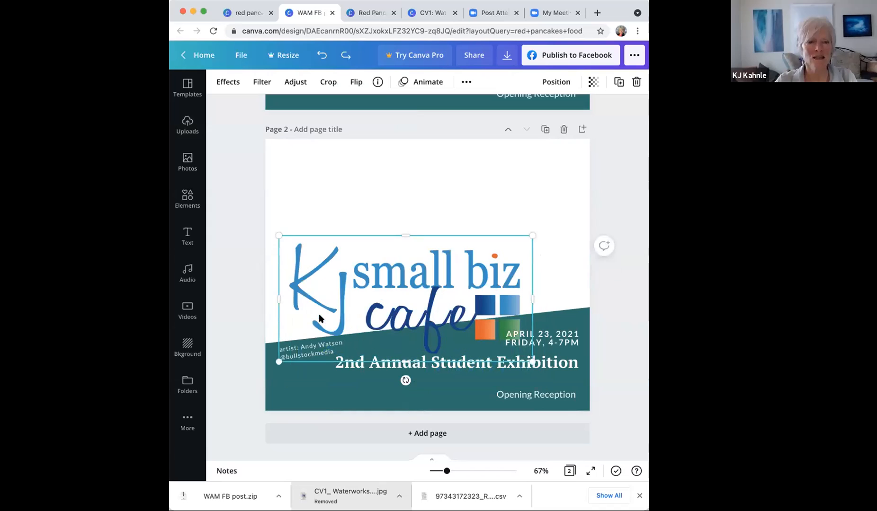
key("super+z")
left_click_drag(533, 235, 412, 296)
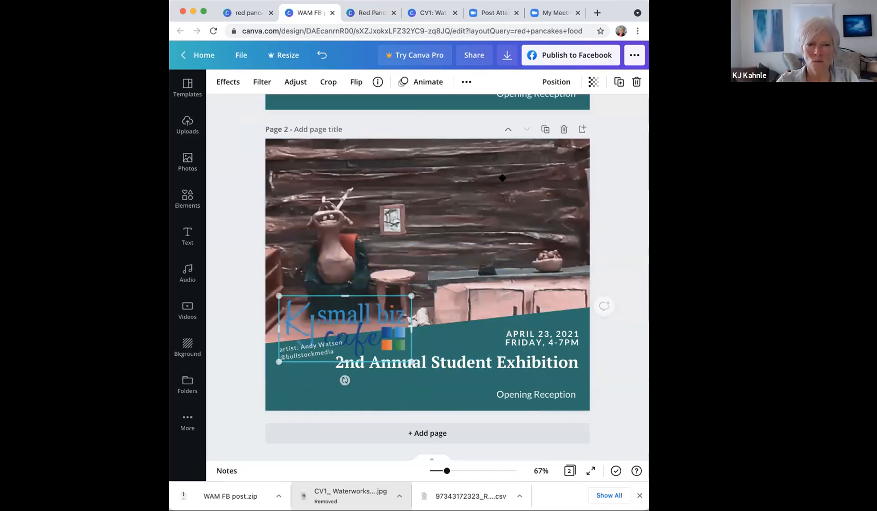
left_click_drag(335, 320, 502, 178)
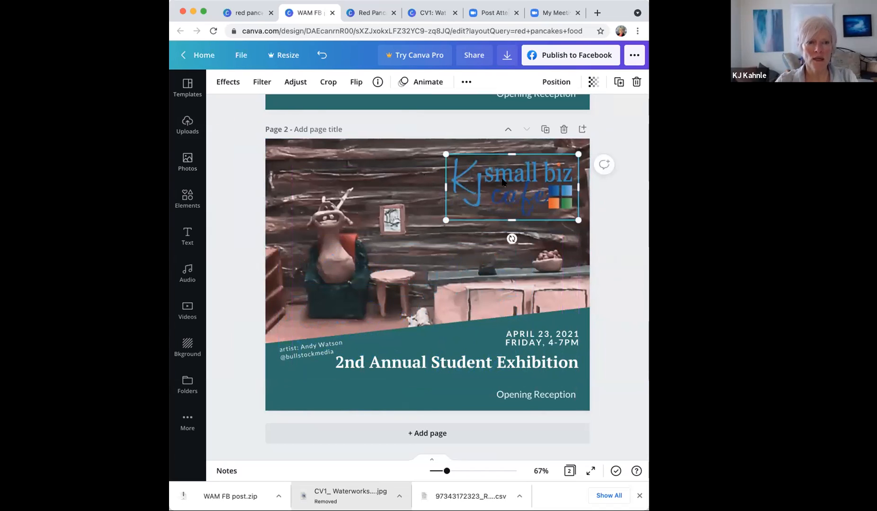
left_click(419, 179, "shift")
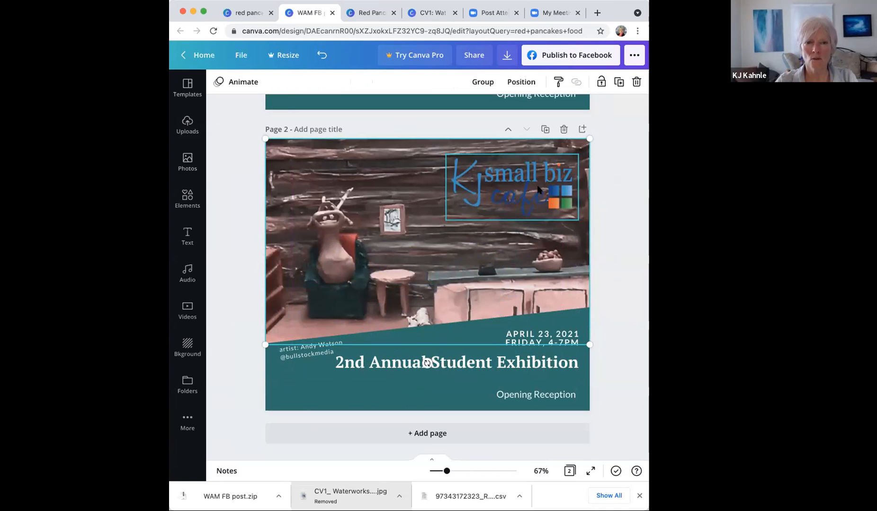
Step: Group the logo with the cabin photo and send the group backward behind the teal band
left_click(482, 83)
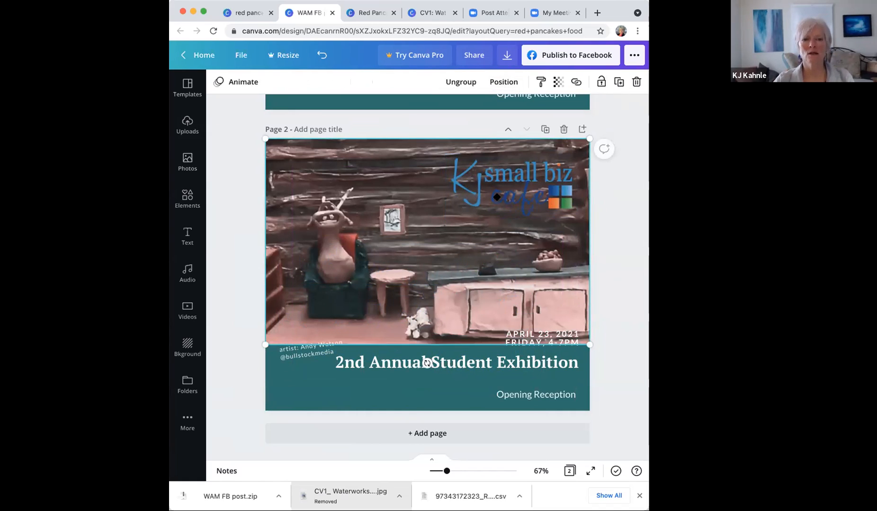
left_click_drag(387, 222, 276, 249)
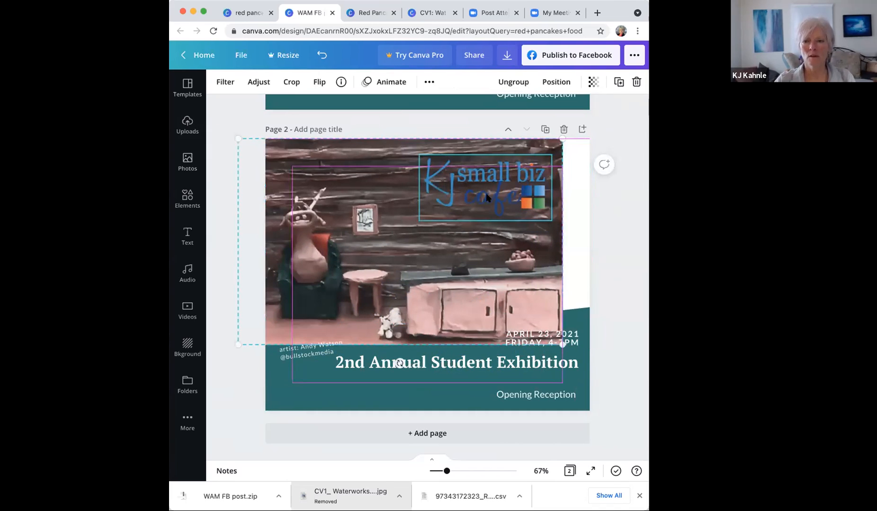
key("super+z")
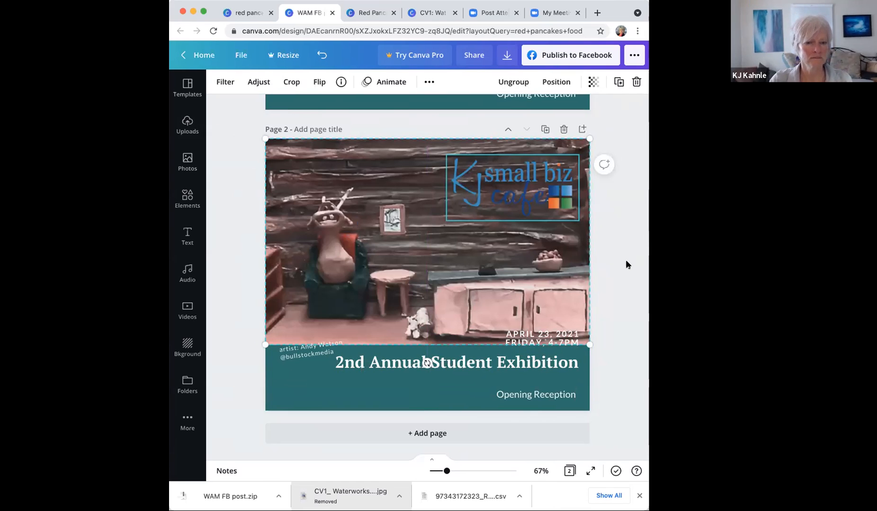
left_click(552, 82)
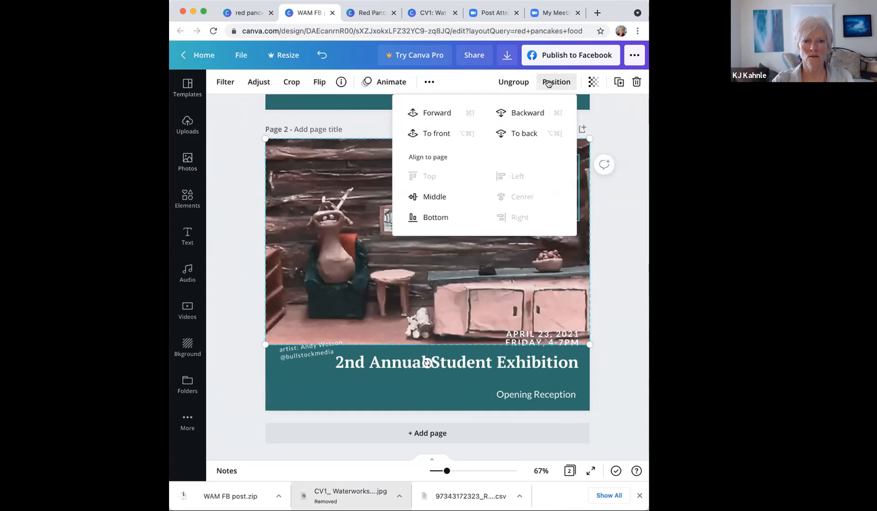
left_click(525, 115)
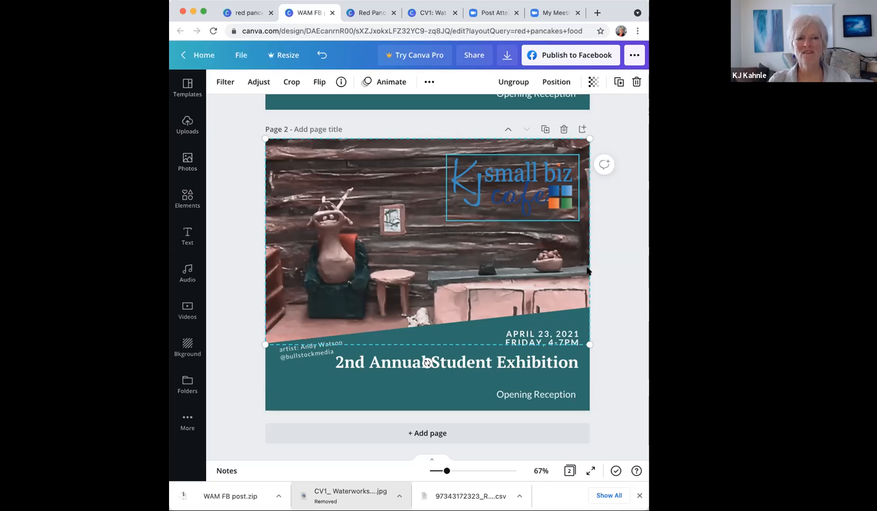
left_click(619, 273)
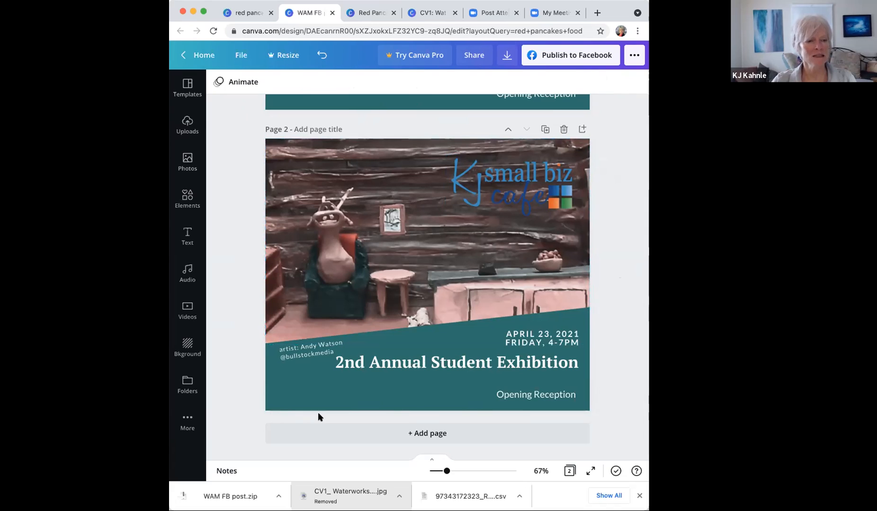
Step: Apply the Block page animation to page 2 and close the animations panel
left_click(240, 83)
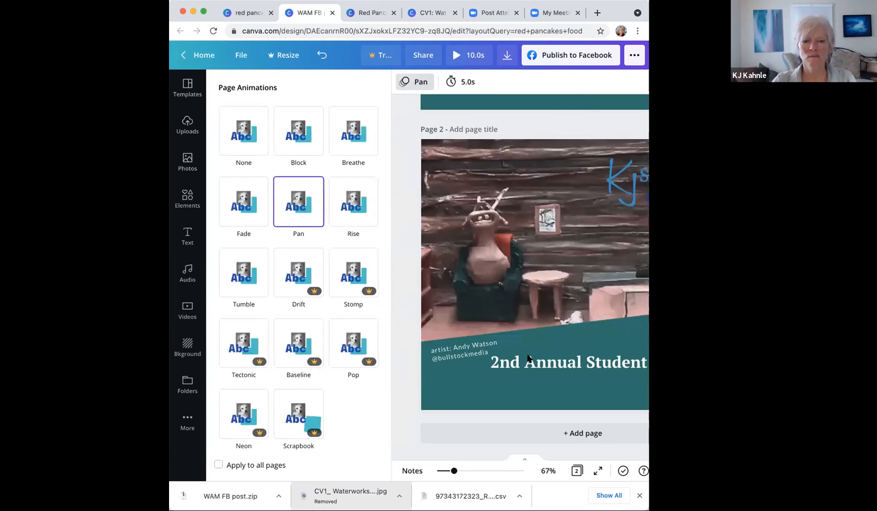
left_click(301, 142)
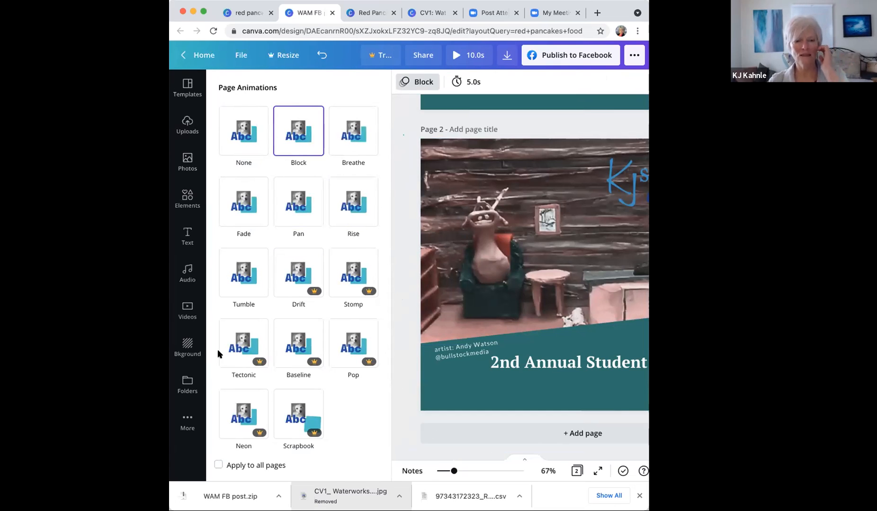
left_click(526, 347)
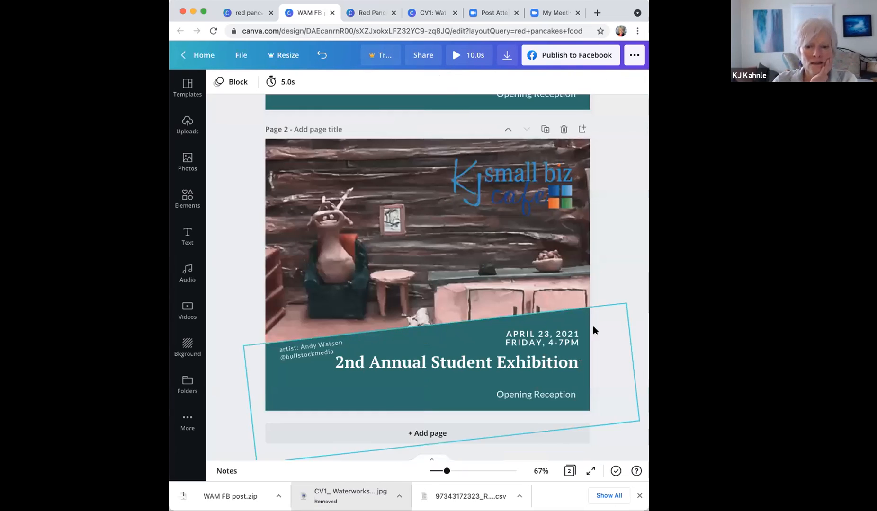